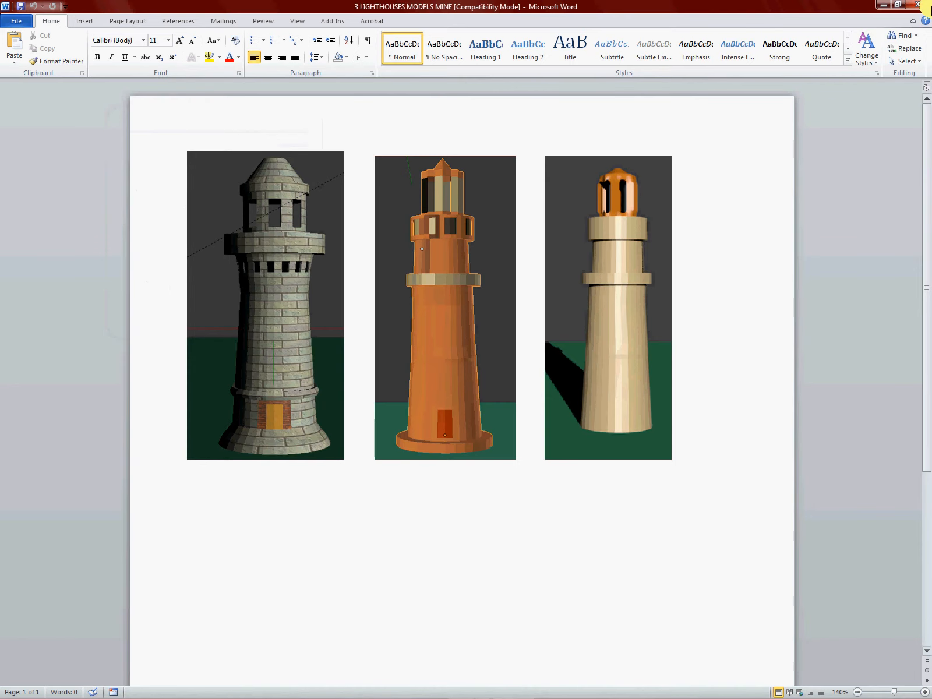
Switch from the lighthouse reference document to Blender and align the camera to a slightly raised front view.
{"action": "left_click", "coordinate": [925, 7]}
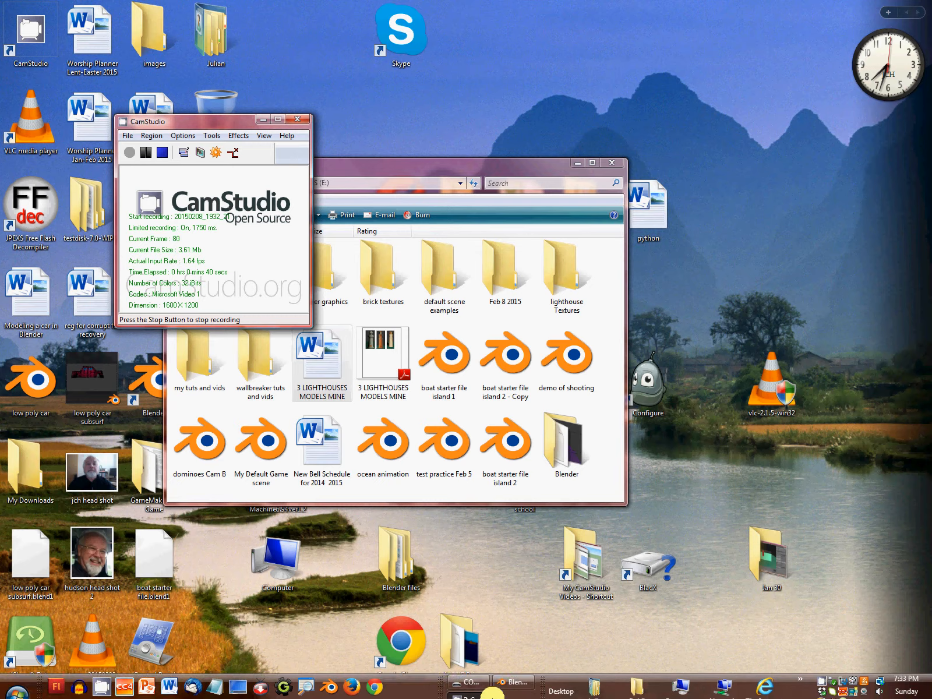
{"action": "left_click", "coordinate": [511, 680]}
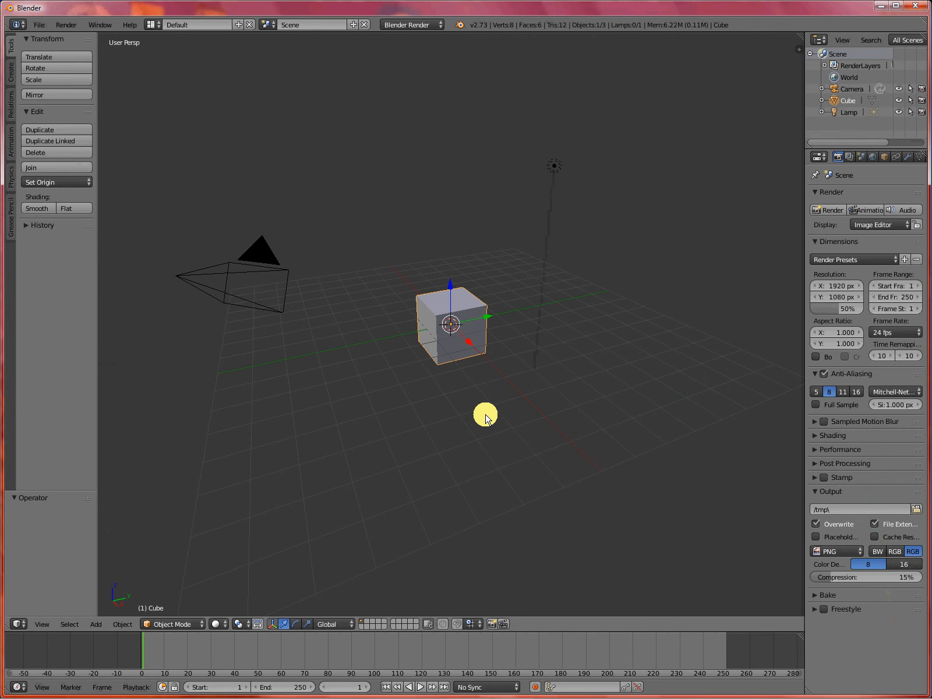
{"action": "key", "text": "KP_1"}
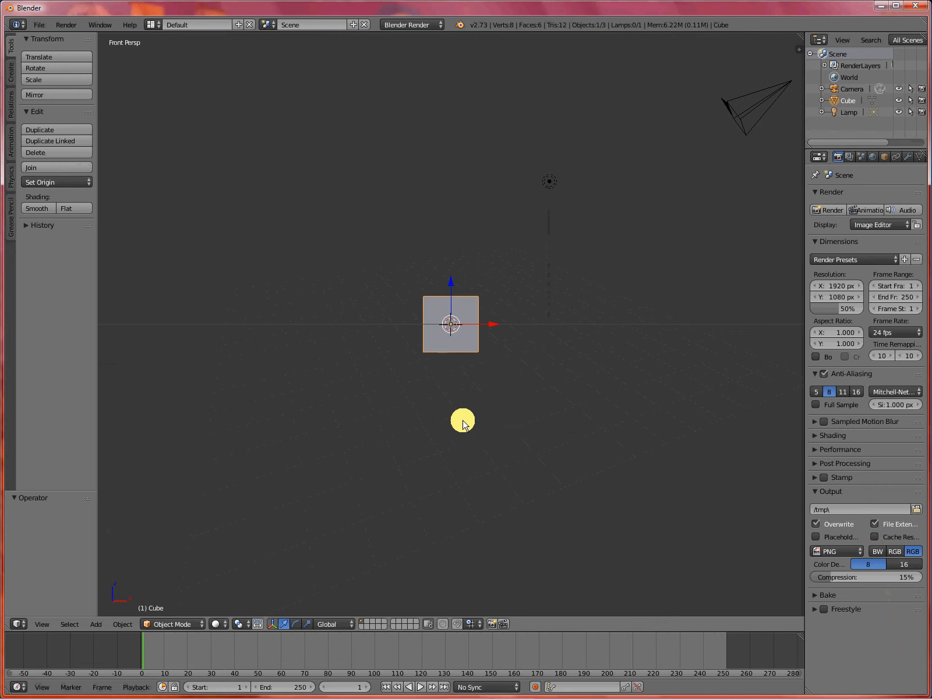
{"action": "middle_click_drag", "start_coordinate": [464, 420], "coordinate": [457, 441]}
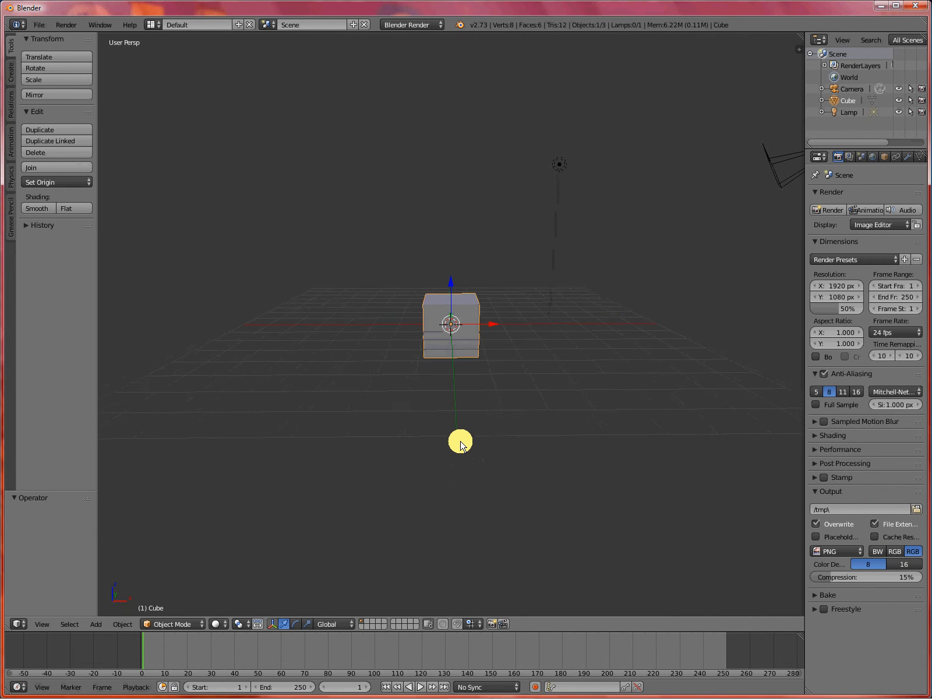
{"action": "right_click", "coordinate": [773, 173]}
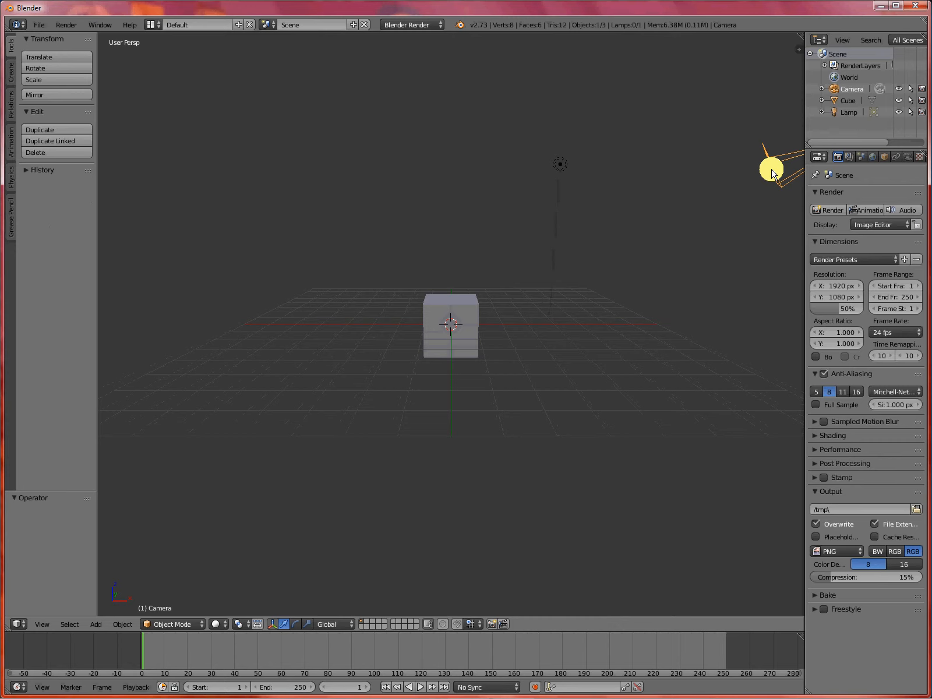
{"action": "key", "text": "ctrl+alt+KP_0"}
{"action": "key", "text": "Home"}
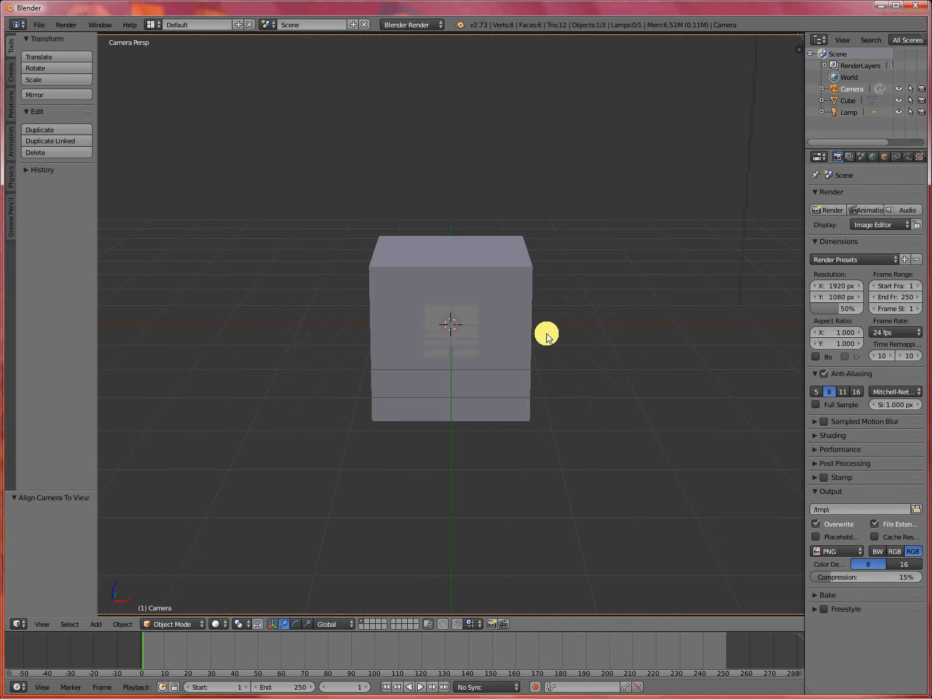
Delete the default cube and add a mesh circle at the centre of the scene.
{"action": "right_click", "coordinate": [479, 301]}
{"action": "key", "text": "x"}
{"action": "left_click", "coordinate": [478, 302]}
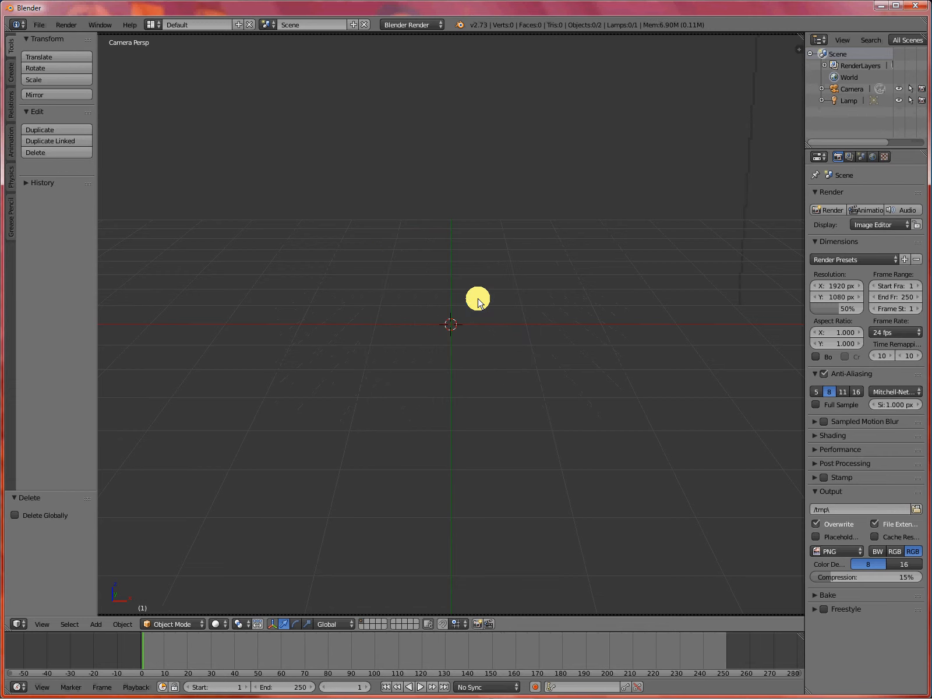
{"action": "left_click", "coordinate": [96, 624]}
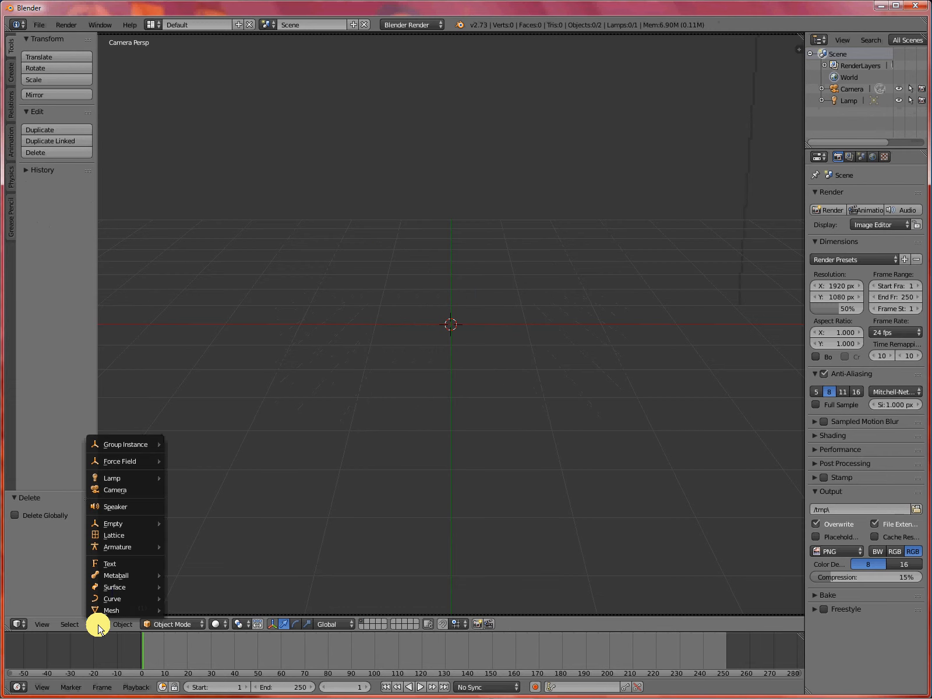
{"action": "mouse_move", "coordinate": [105, 609]}
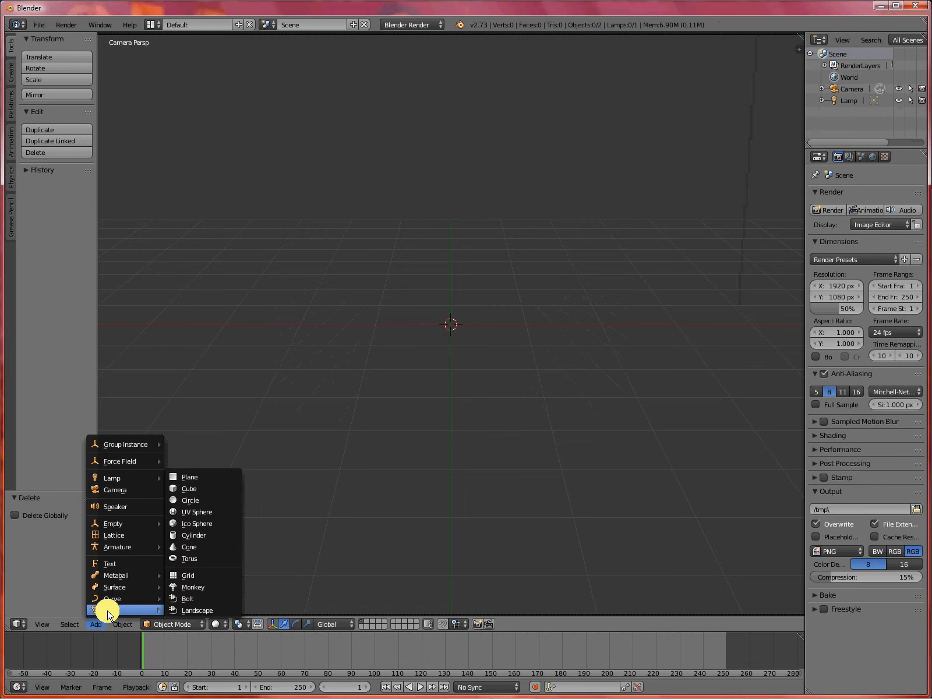
{"action": "left_click", "coordinate": [184, 498]}
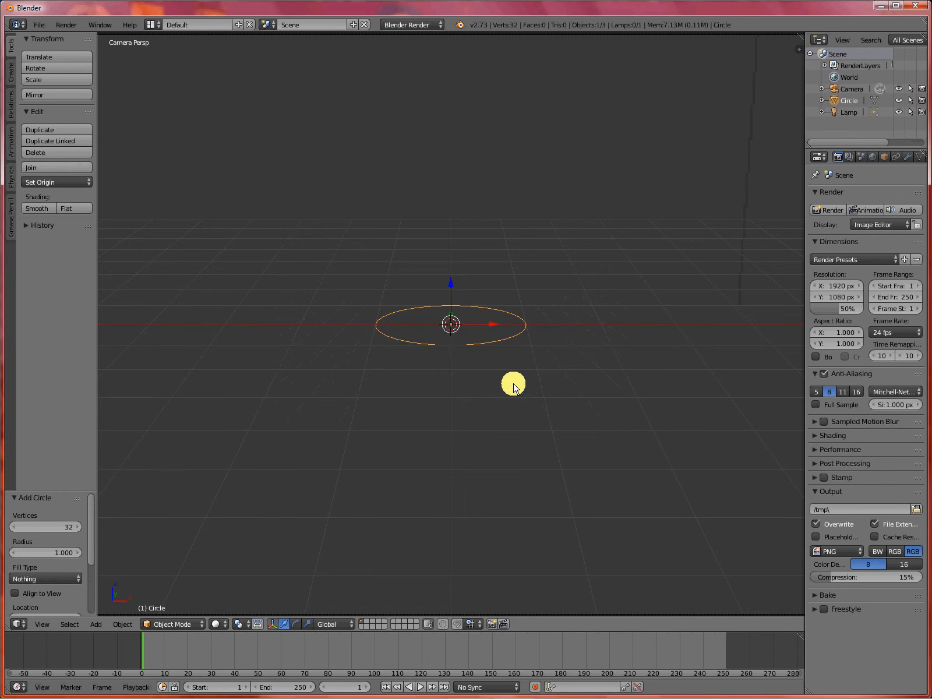
Scale the circle's vertices in Edit Mode by a factor of 2.
{"action": "key", "text": "Tab"}
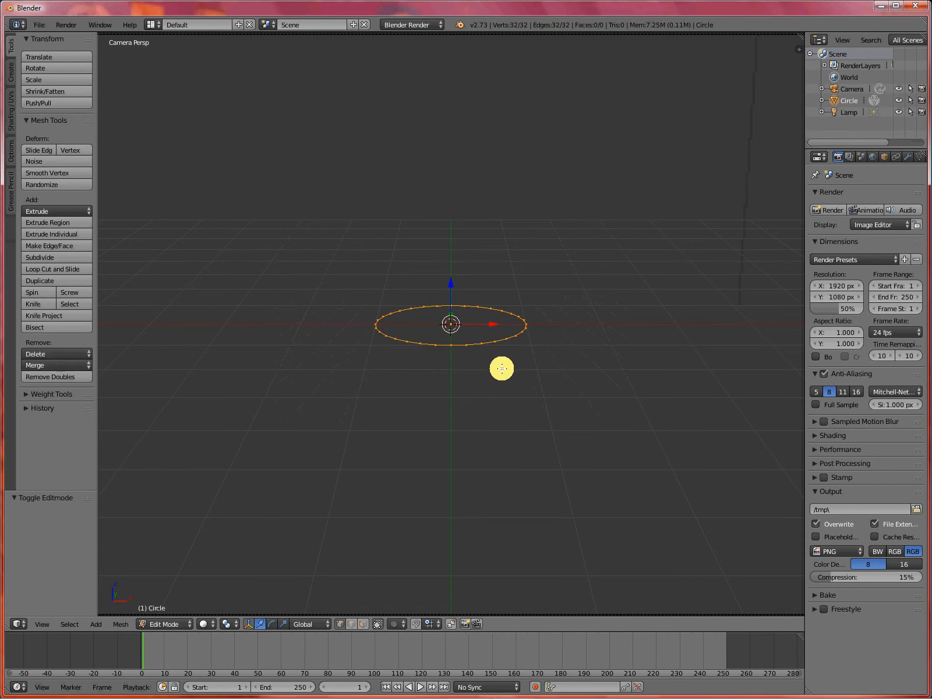
{"action": "key", "text": "s"}
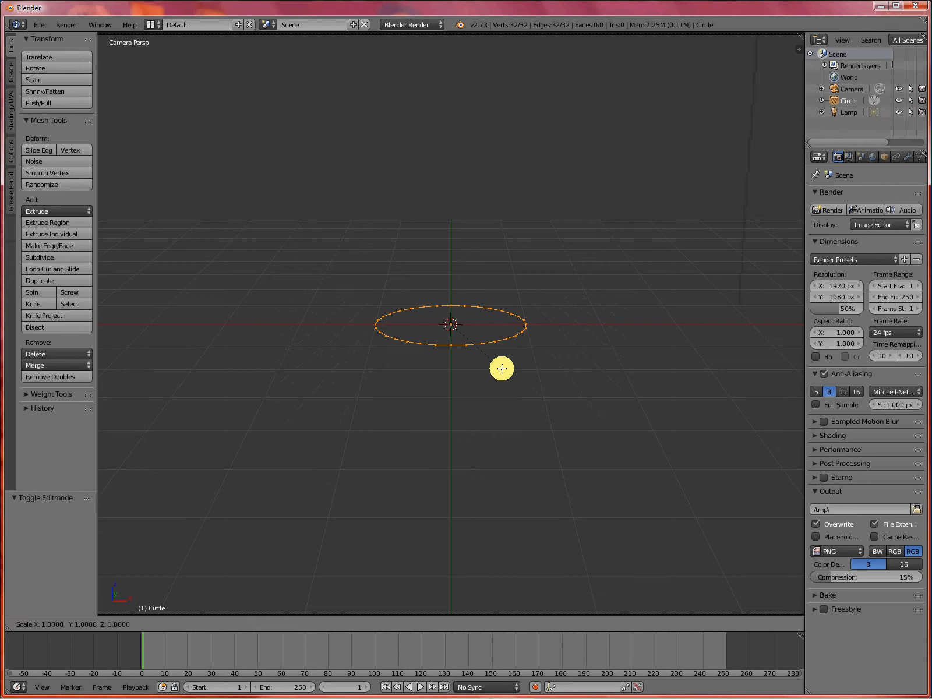
{"action": "key", "text": "2"}
{"action": "key", "text": "Return"}
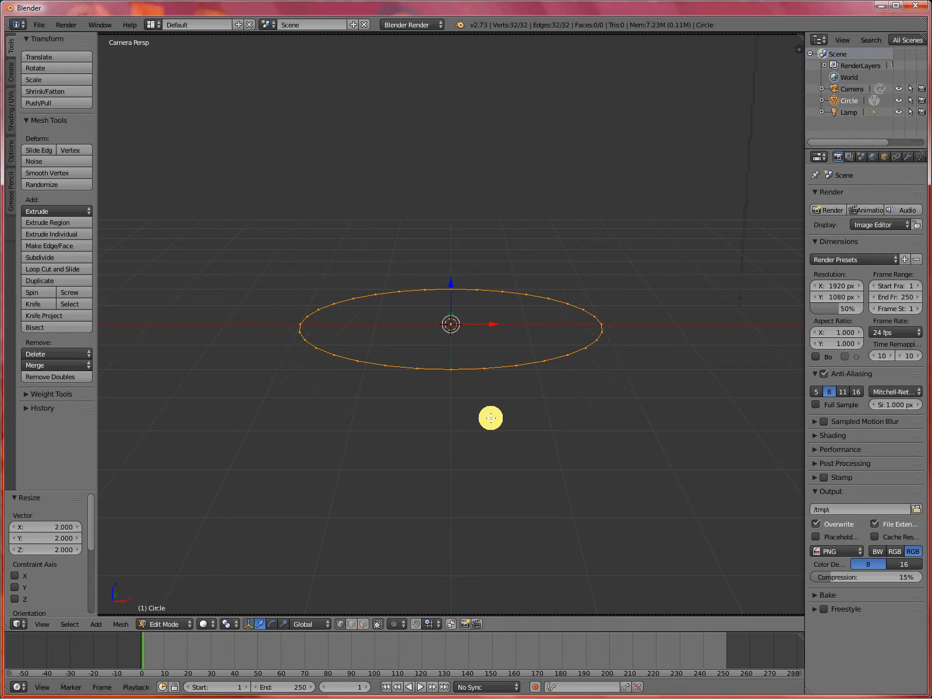
Extrude the circle upward along the Z axis by about 0.27 to form the first band of the base.
{"action": "key", "text": "e"}
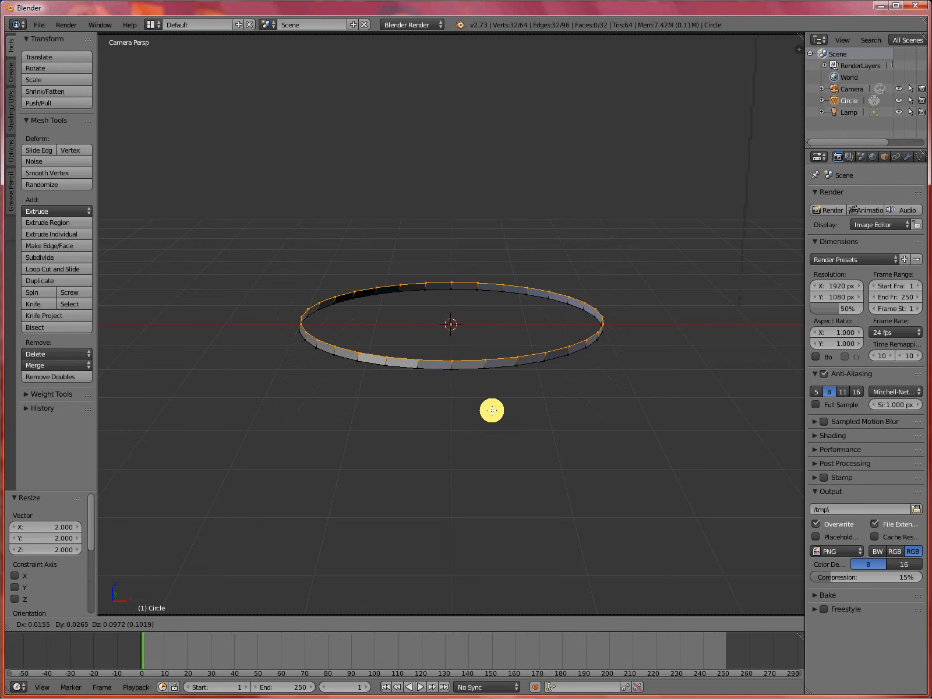
{"action": "key", "text": "z"}
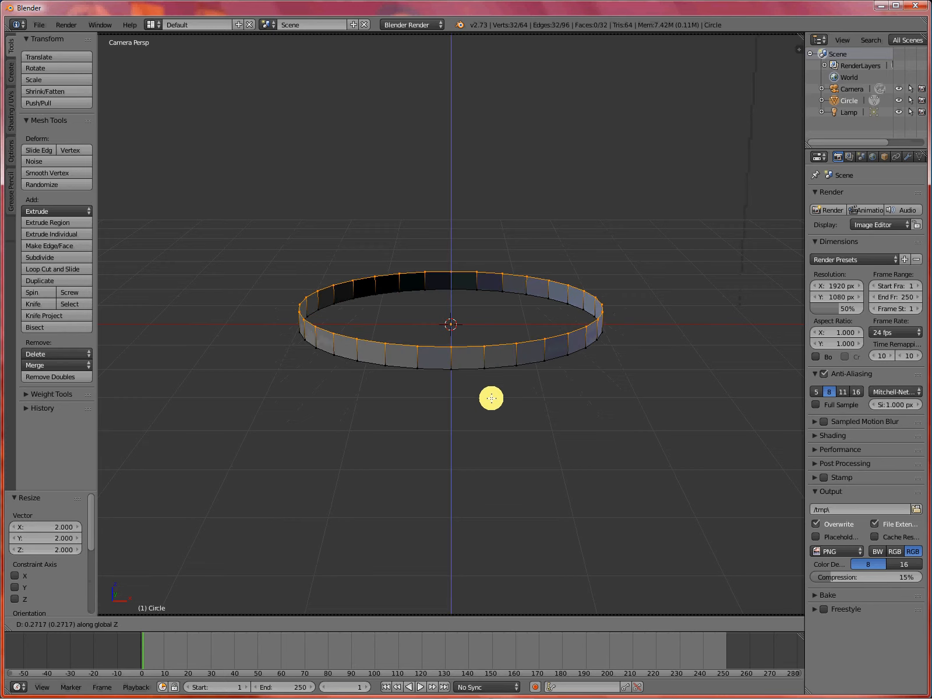
{"action": "left_click", "coordinate": [490, 397]}
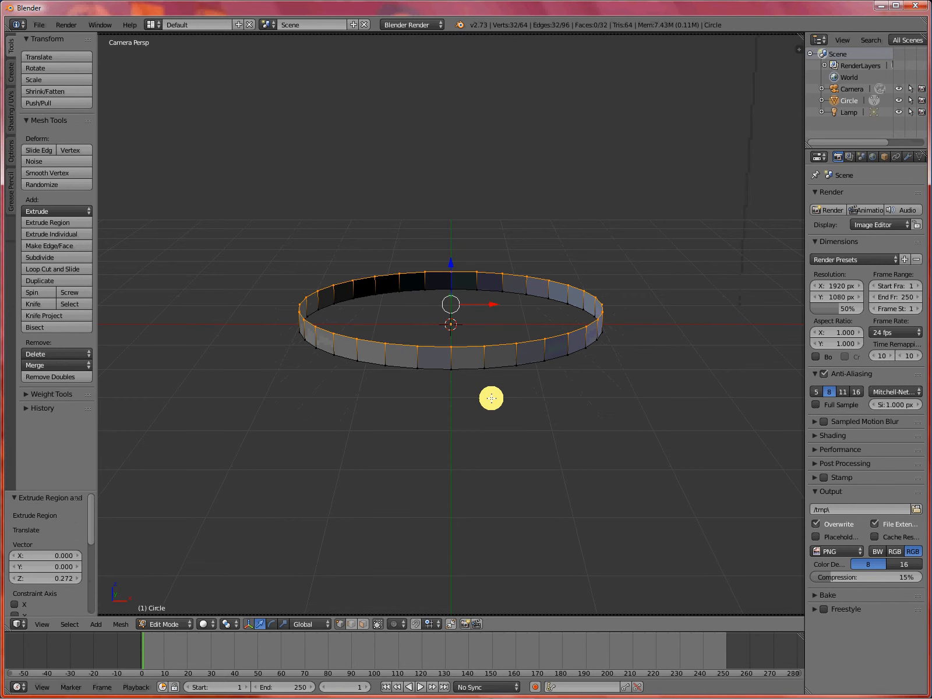
Try extruding the top ring inward at a scale of about 0.95, and undo that extrusion.
{"action": "key", "text": "e"}
{"action": "key", "text": "s"}
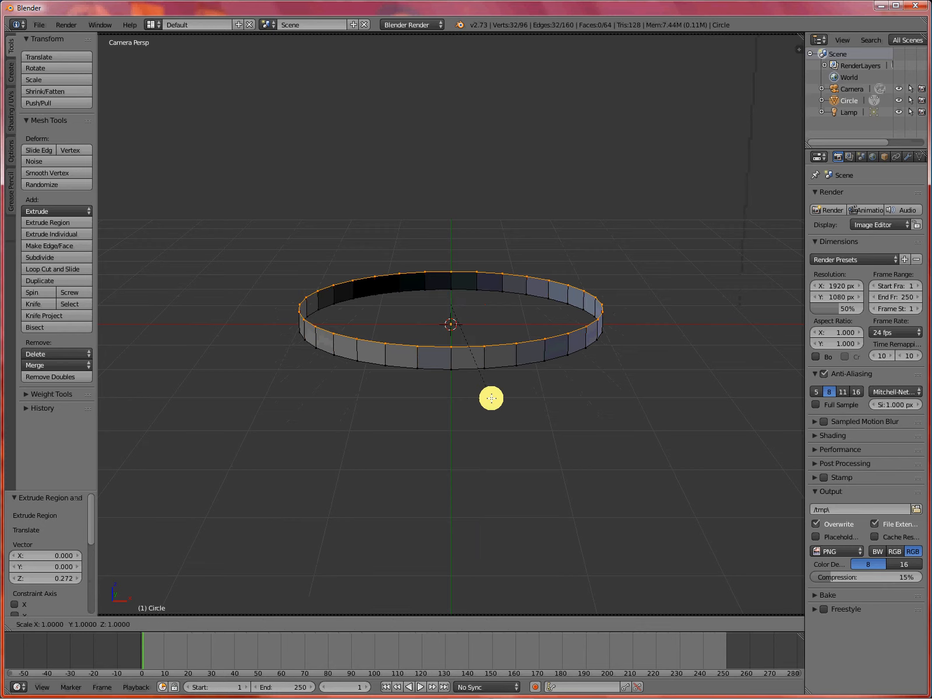
{"action": "left_click", "coordinate": [491, 392]}
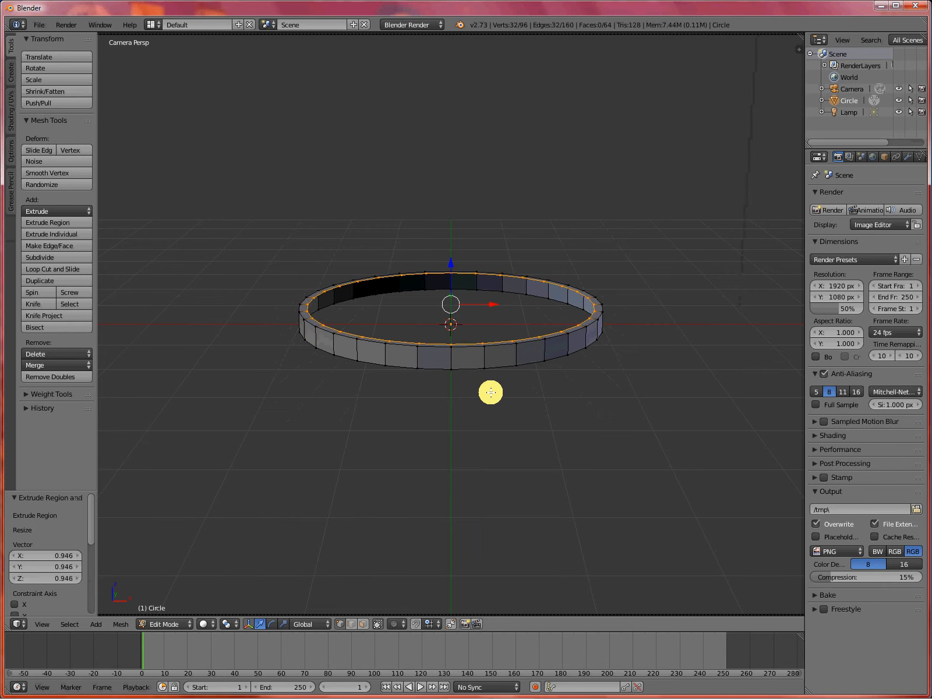
{"action": "key", "text": "ctrl+z"}
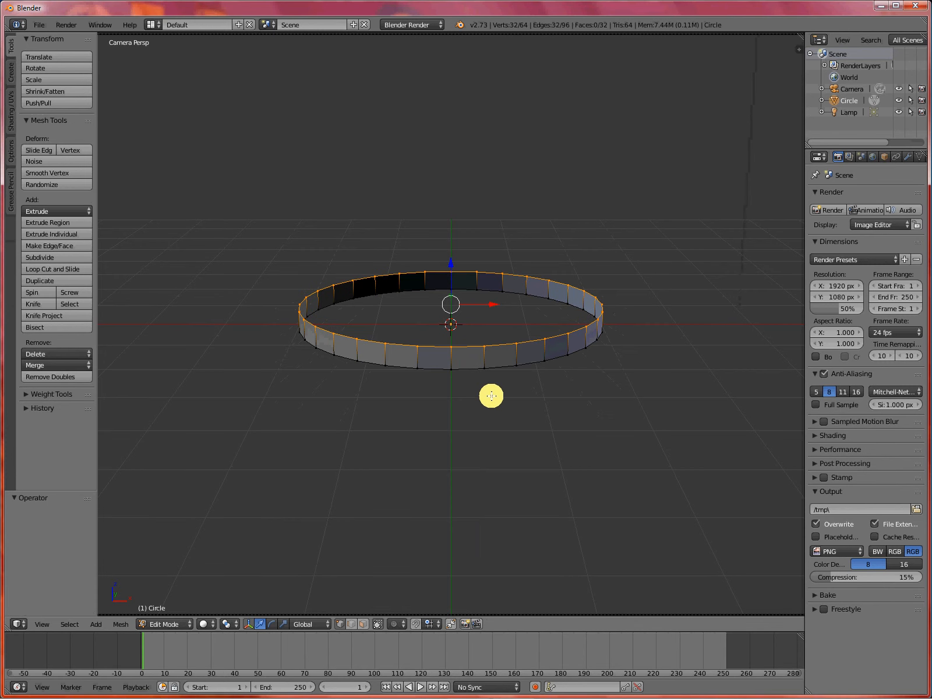
Scale the top ring of the first band inward to about 0.94.
{"action": "key", "text": "s"}
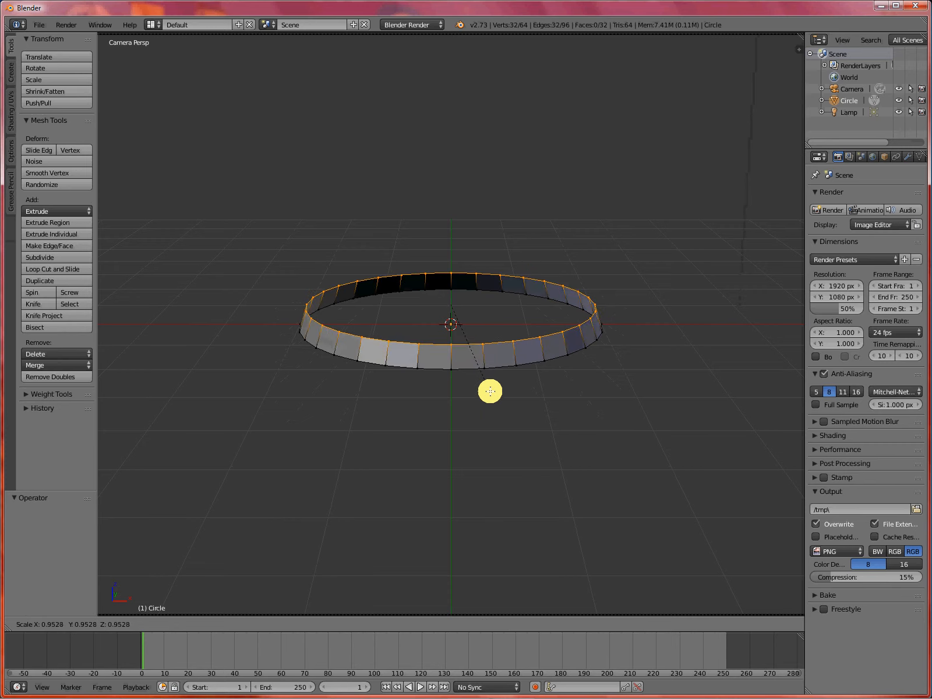
{"action": "left_click", "coordinate": [490, 390]}
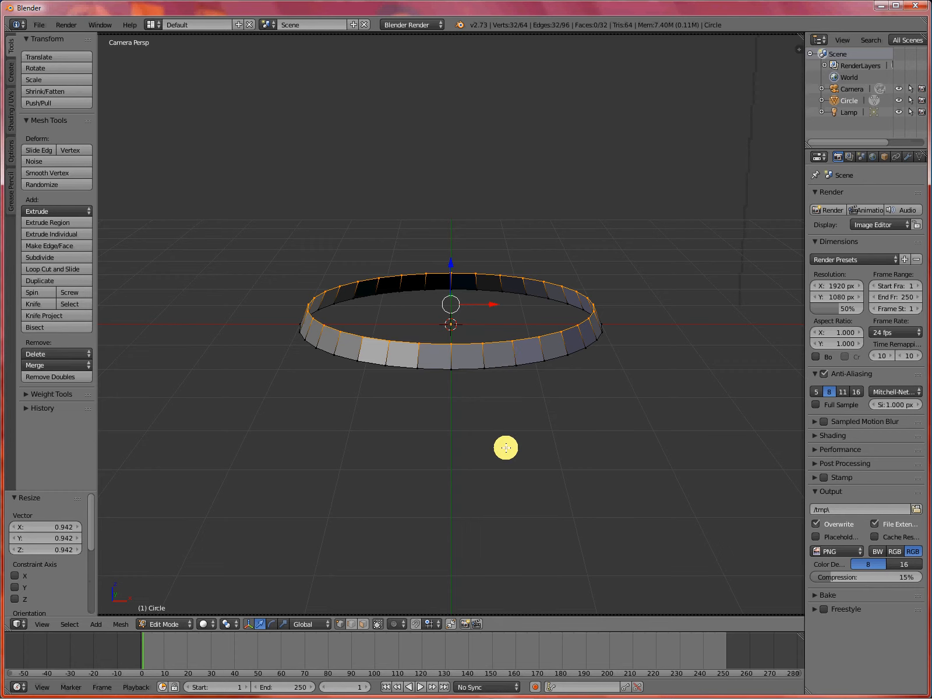
Extrude the top ring upward along Z by about 0.21 and scale the new ring to about 0.94.
{"action": "key", "text": "e"}
{"action": "key", "text": "z"}
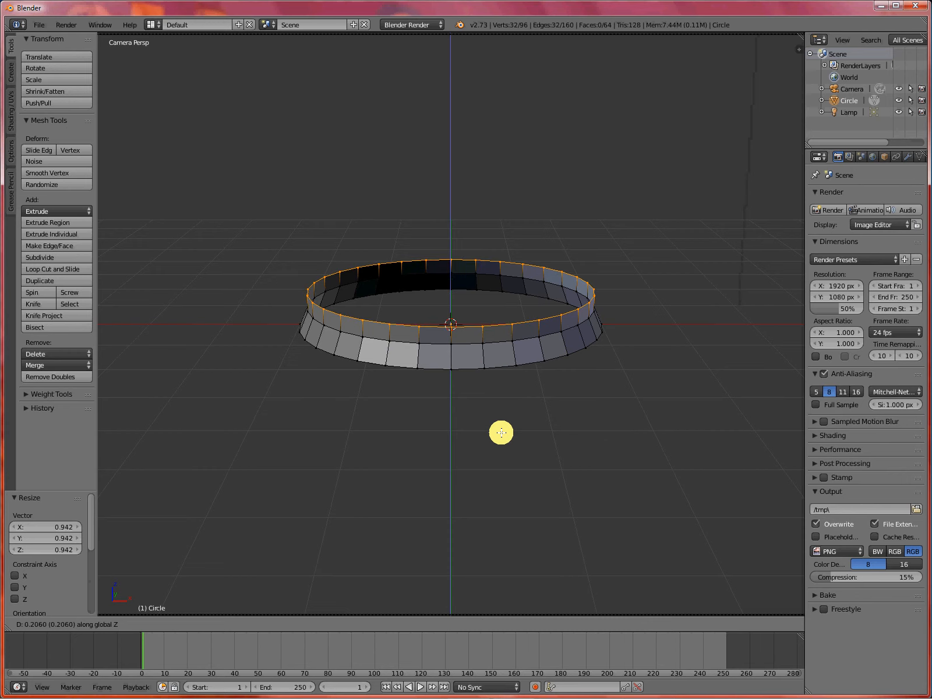
{"action": "left_click", "coordinate": [500, 432]}
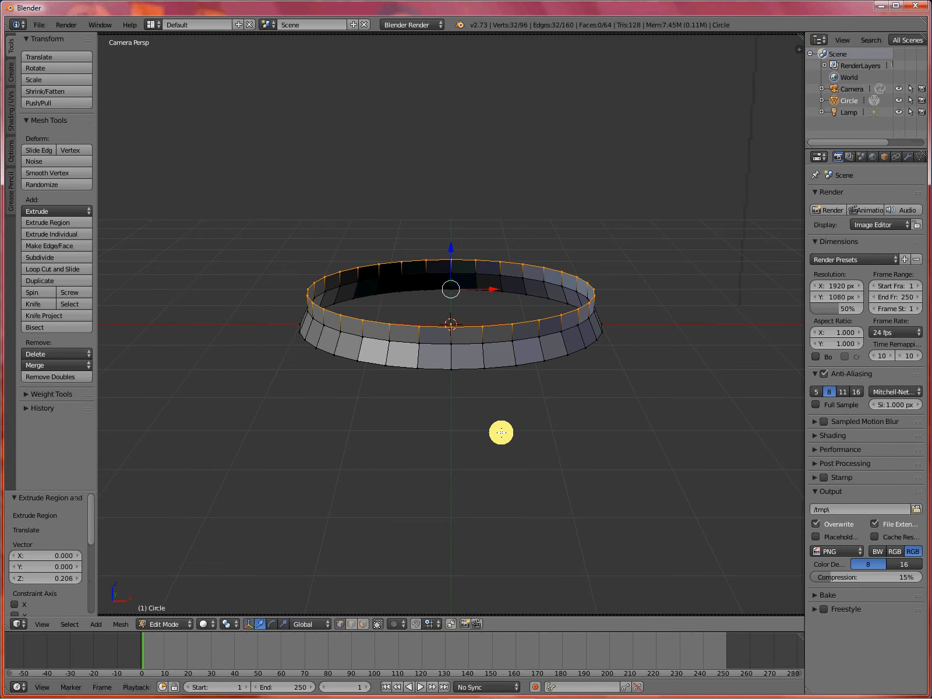
{"action": "key", "text": "s"}
{"action": "left_click", "coordinate": [498, 424]}
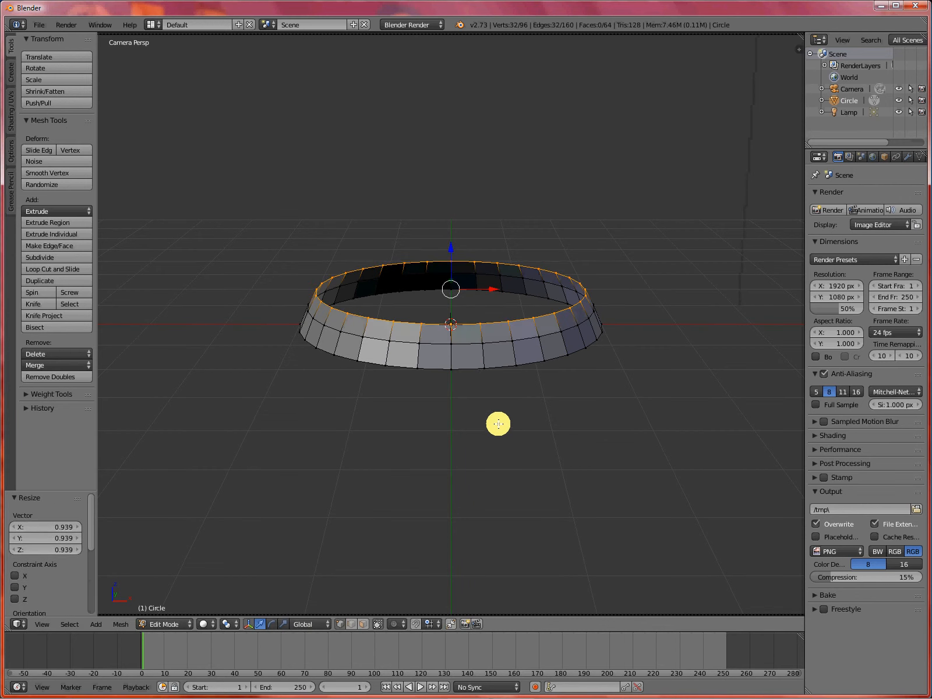
Extrude a third band upward along Z by about 0.24 and scale its top ring to 0.9.
{"action": "key", "text": "e"}
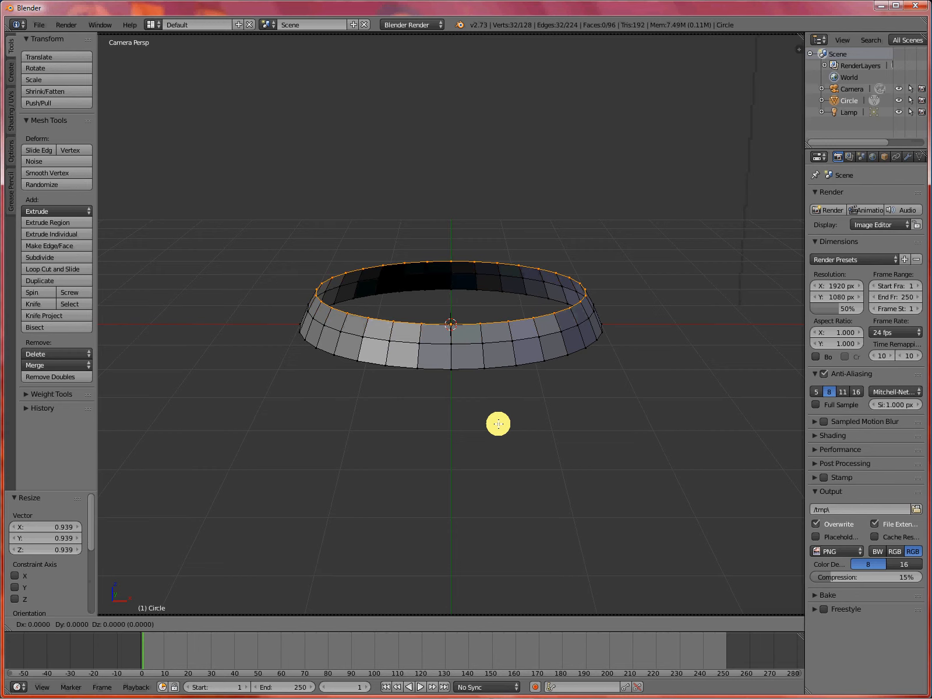
{"action": "key", "text": "z"}
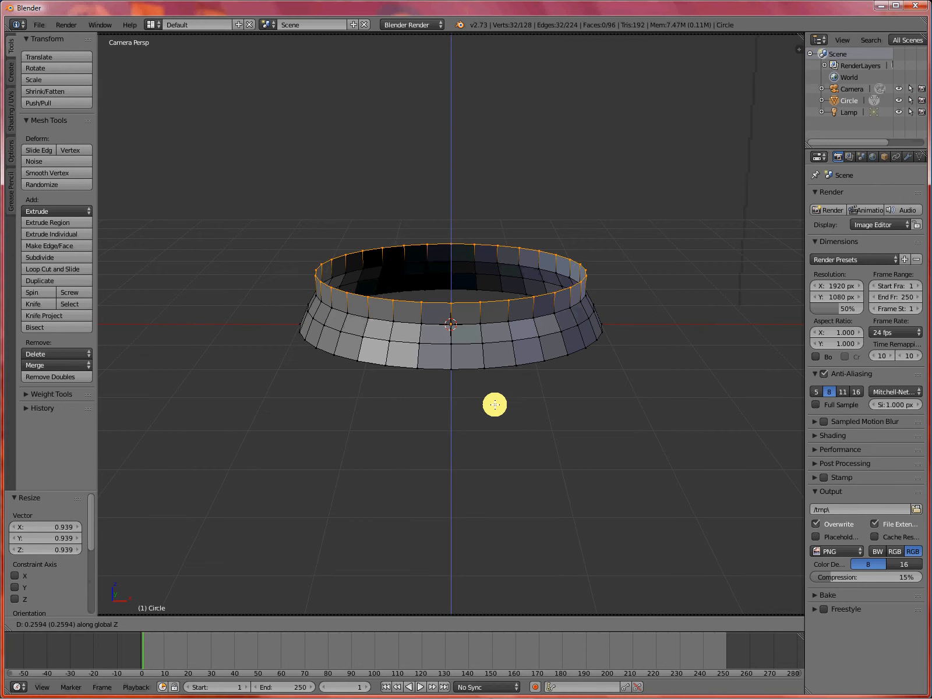
{"action": "left_click", "coordinate": [494, 406]}
{"action": "key", "text": "s"}
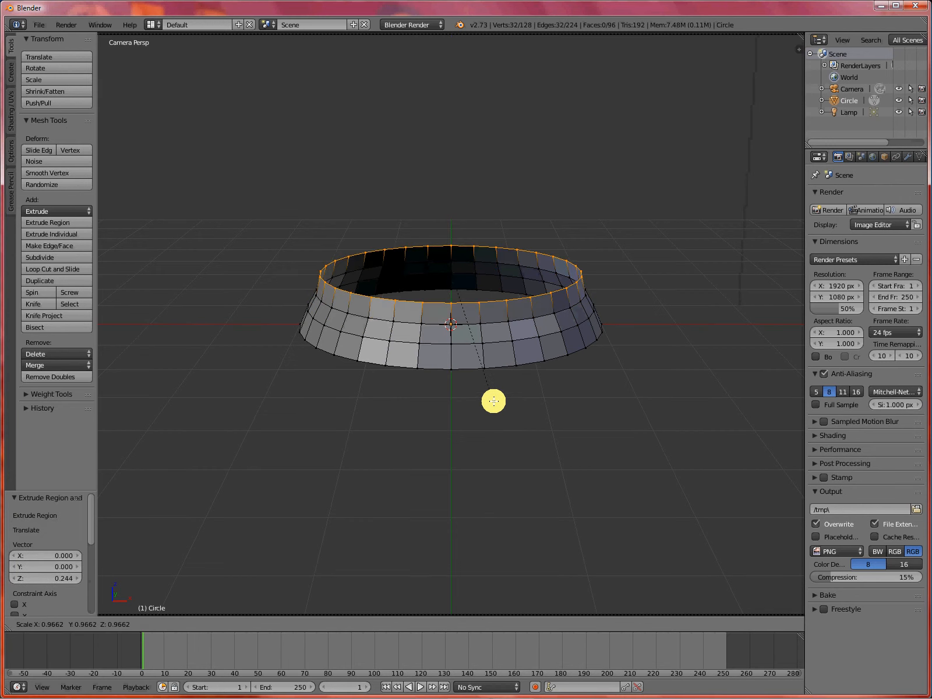
{"action": "type", "text": ".9"}
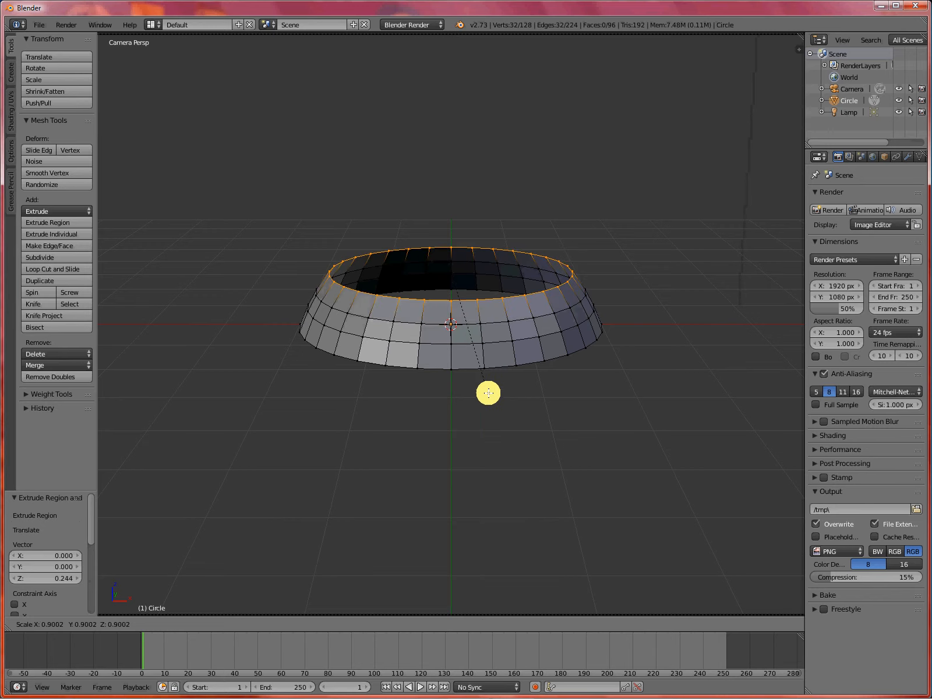
{"action": "key", "text": "Return"}
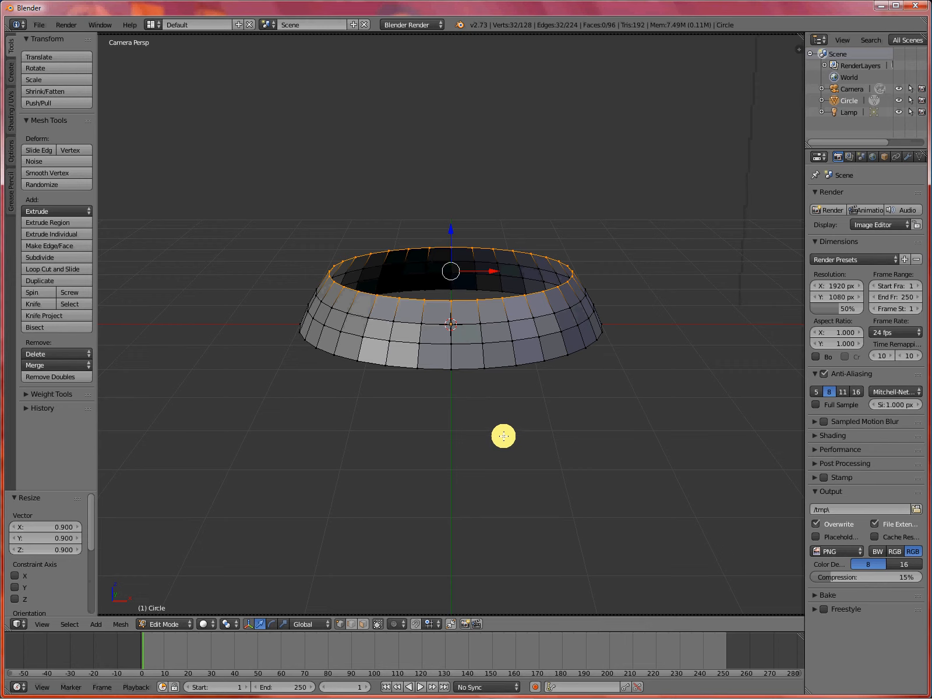
{"action": "left_click", "coordinate": [483, 429]}
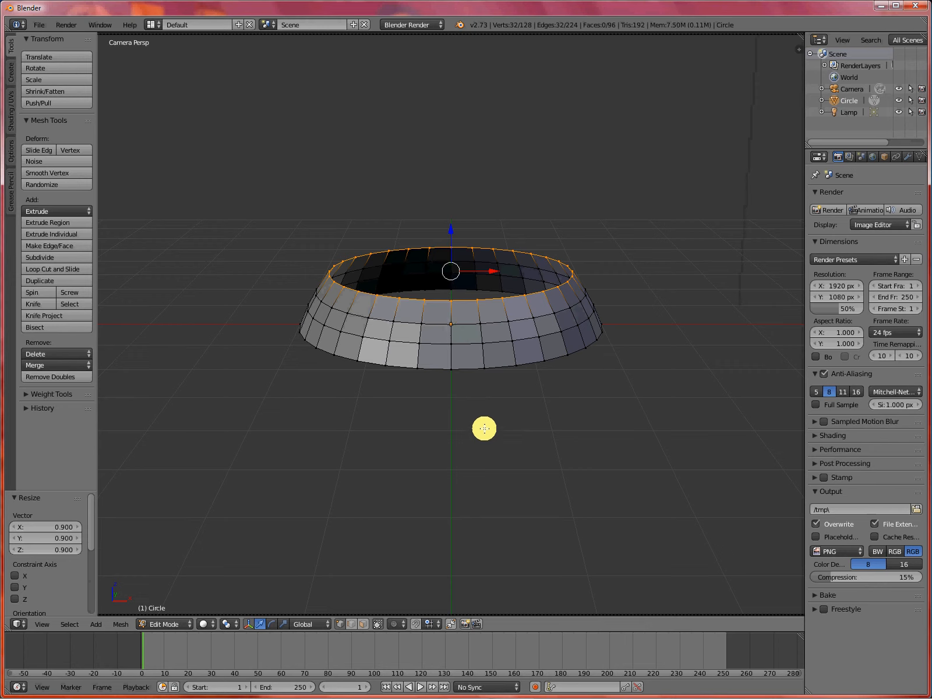
Examine the tapered base in Object Mode from a closer, slightly rotated view, and return to Edit Mode.
{"action": "key", "text": "Tab"}
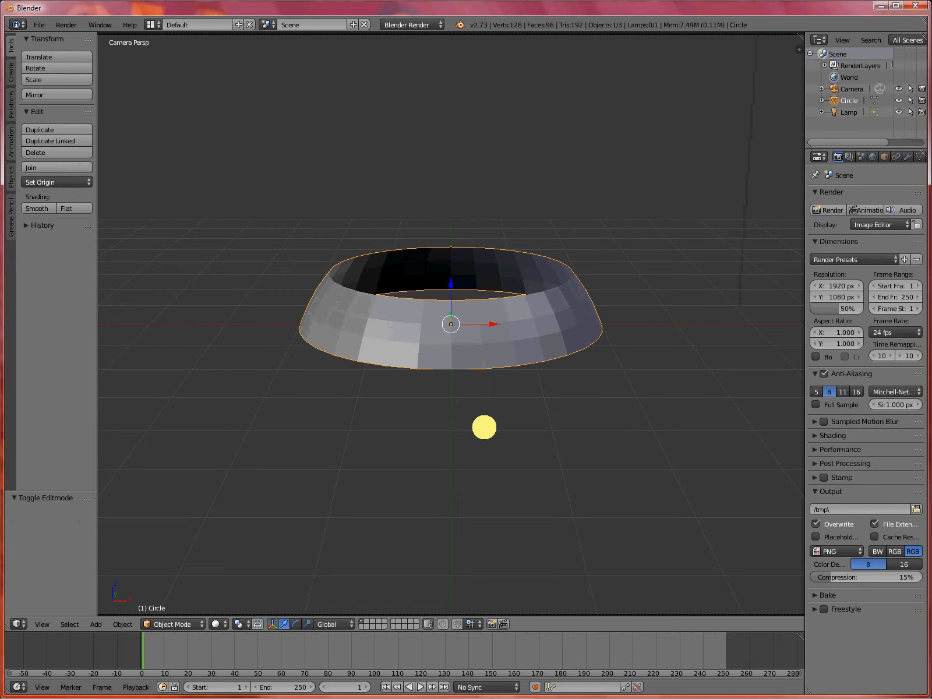
{"action": "scroll", "coordinate": [477, 429], "scroll_direction": "up", "scroll_amount": 2}
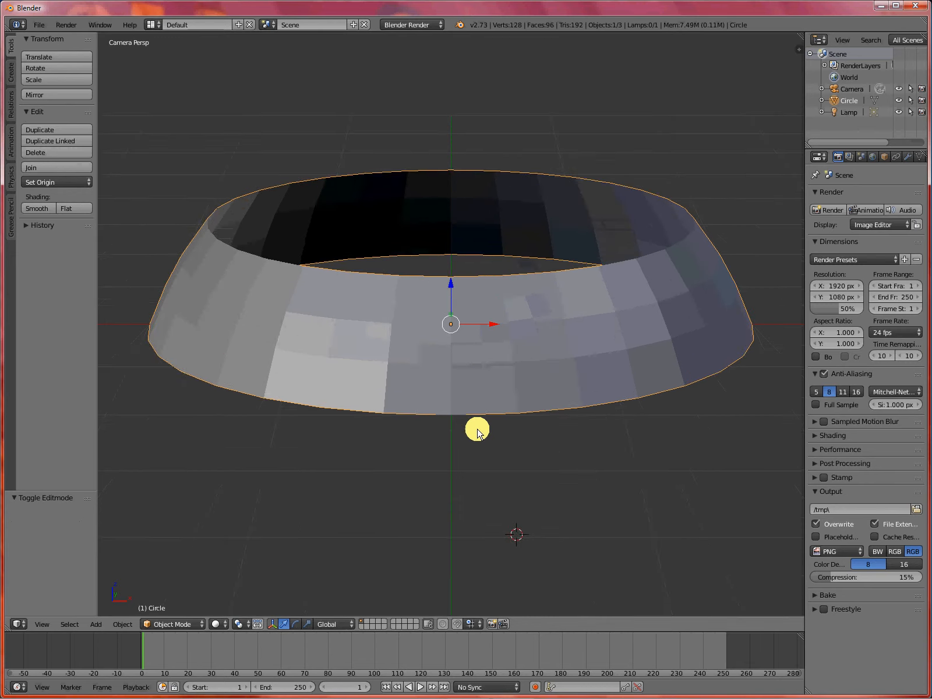
{"action": "scroll", "coordinate": [476, 431], "scroll_direction": "down", "scroll_amount": 2}
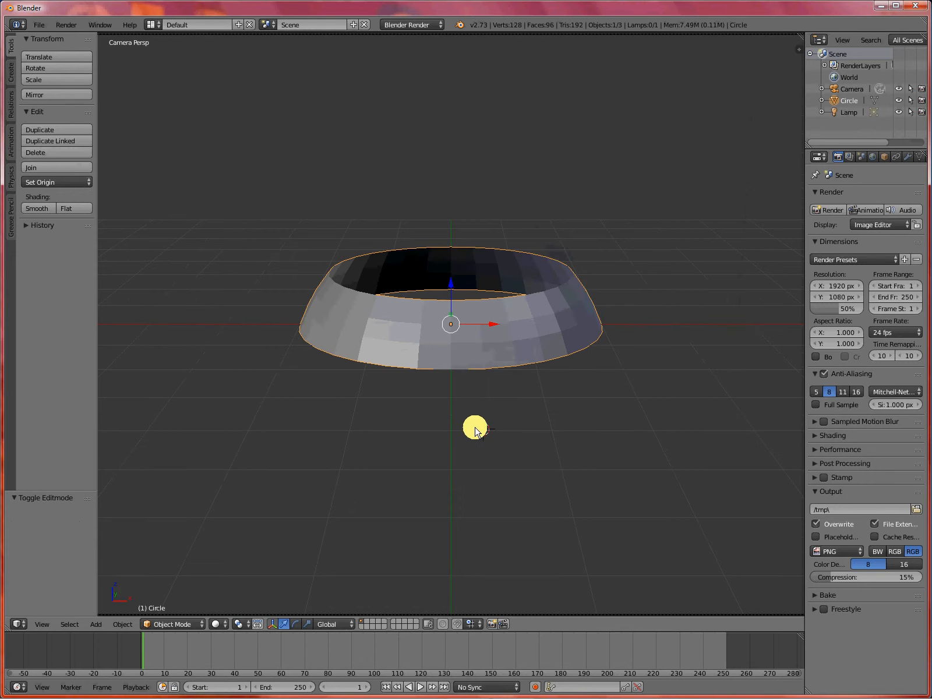
{"action": "mouse_move", "coordinate": [547, 430]}
{"action": "middle_mouse_down"}
{"action": "mouse_move", "coordinate": [522, 449]}
{"action": "mouse_move", "coordinate": [524, 420]}
{"action": "mouse_move", "coordinate": [525, 446]}
{"action": "mouse_move", "coordinate": [540, 446]}
{"action": "middle_mouse_up"}
{"action": "scroll", "coordinate": [524, 441], "scroll_direction": "up", "scroll_amount": 3}
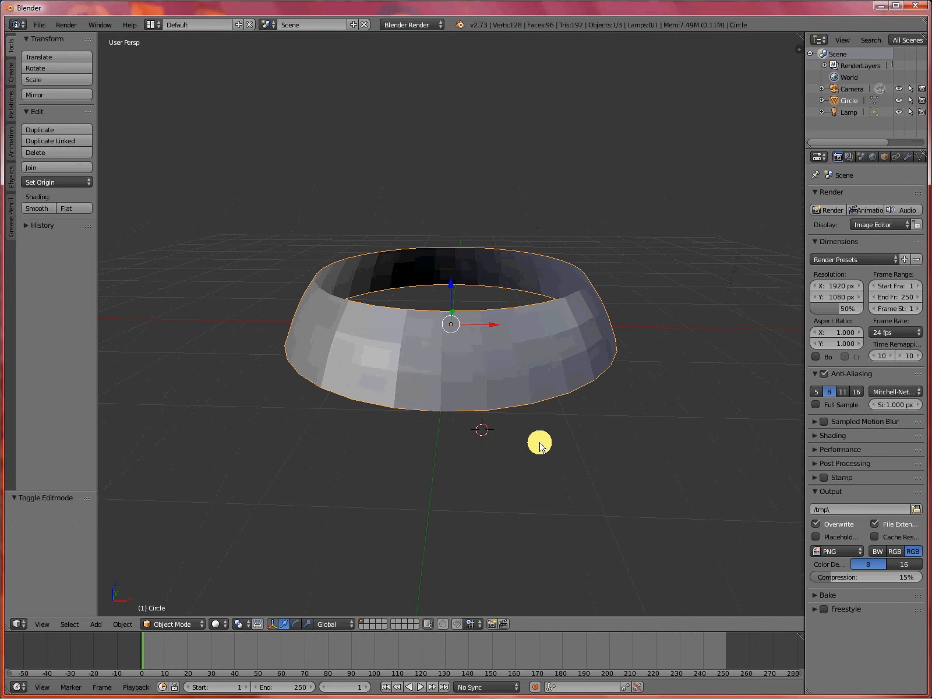
{"action": "key", "text": "Tab"}
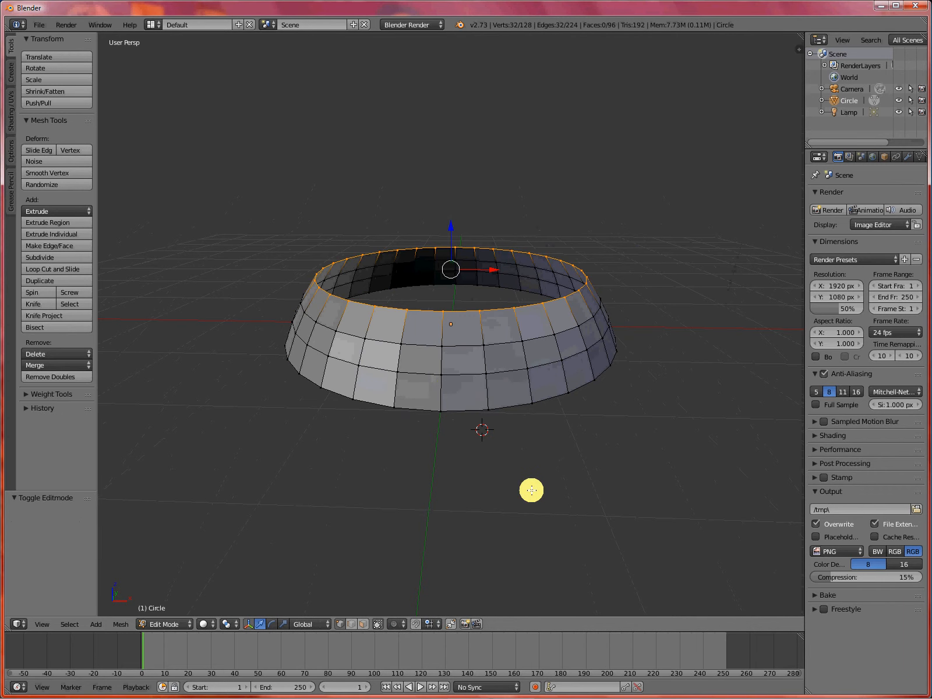
Try to extrude the base's top ring upward along Z by 7 units.
{"action": "scroll", "coordinate": [531, 490], "scroll_direction": "down", "scroll_amount": 5}
{"action": "scroll", "coordinate": [488, 408], "scroll_direction": "up", "scroll_amount": 1}
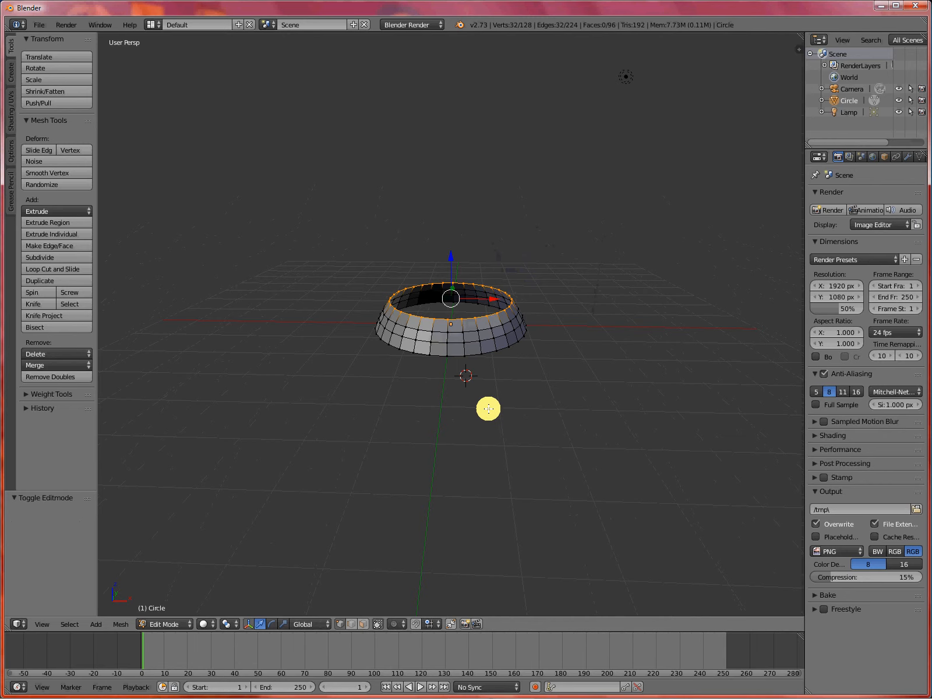
{"action": "scroll", "coordinate": [488, 408], "scroll_direction": "down", "scroll_amount": 2}
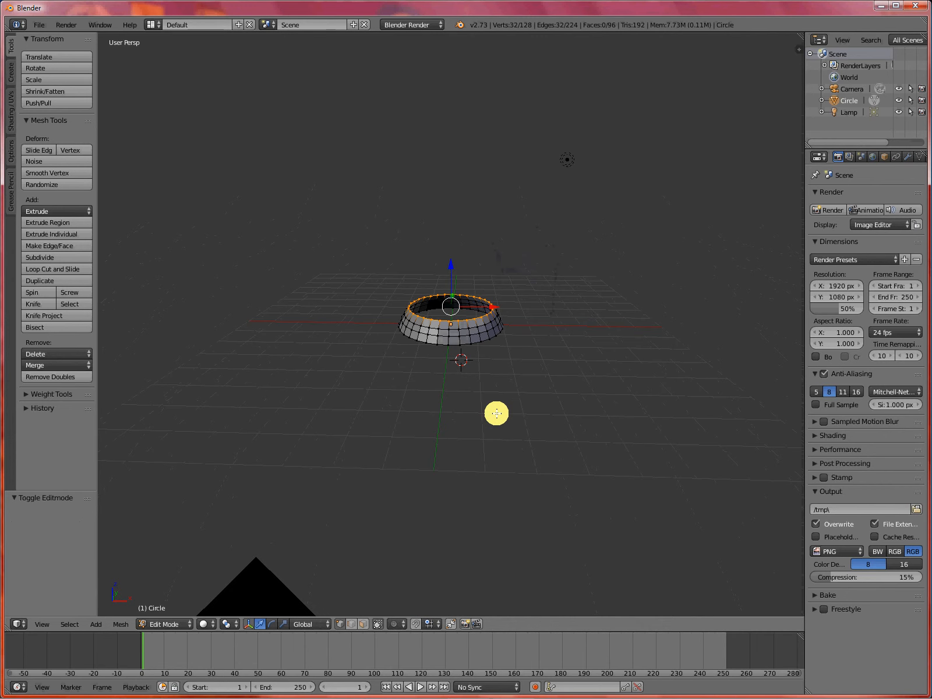
{"action": "key", "text": "e"}
{"action": "type", "text": "z"}
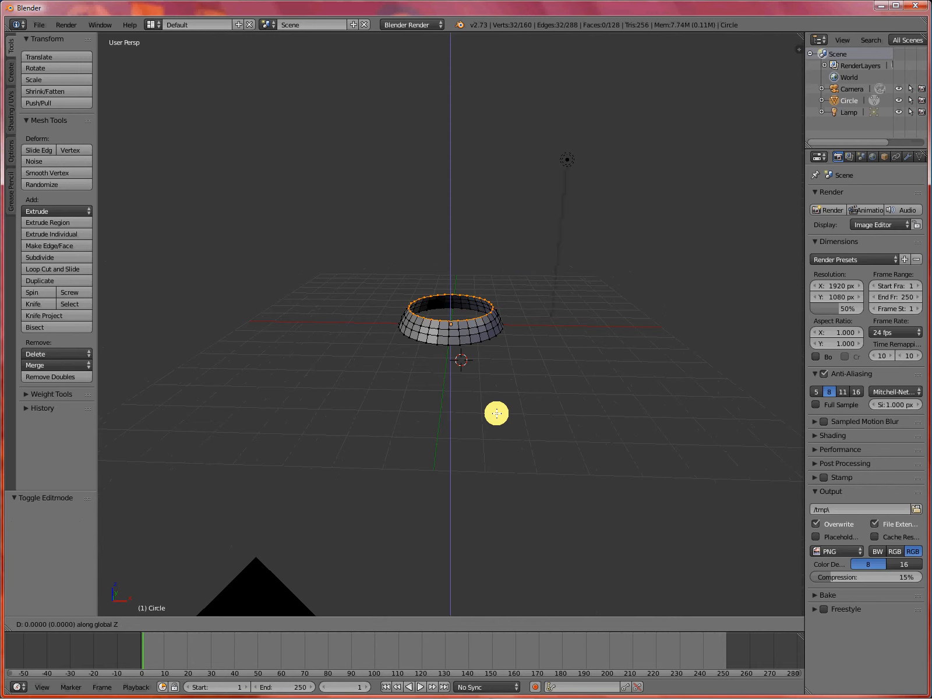
{"action": "type", "text": "7"}
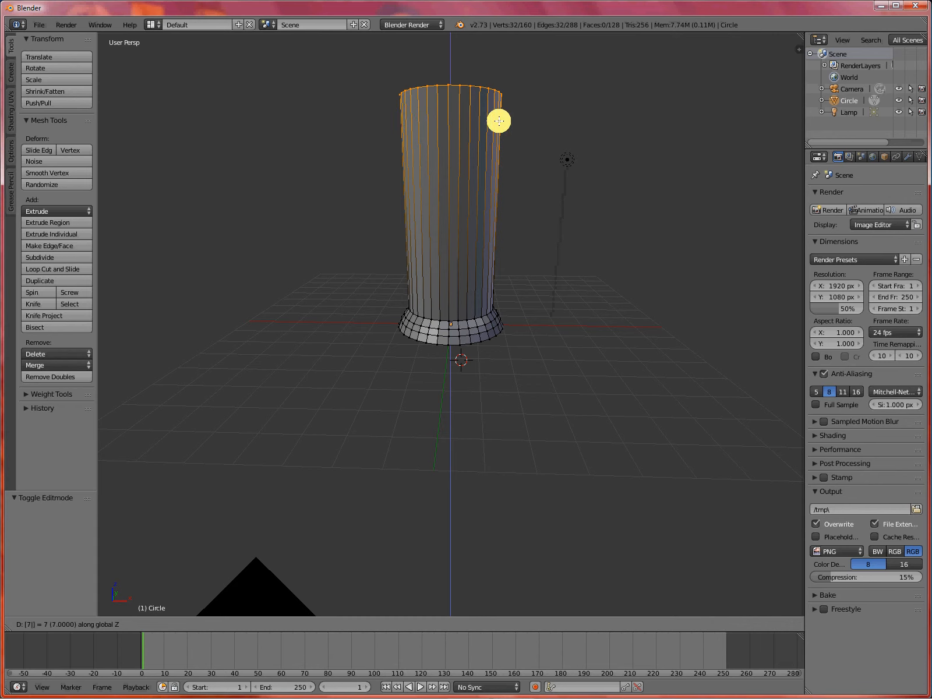
{"action": "type", "text": "s"}
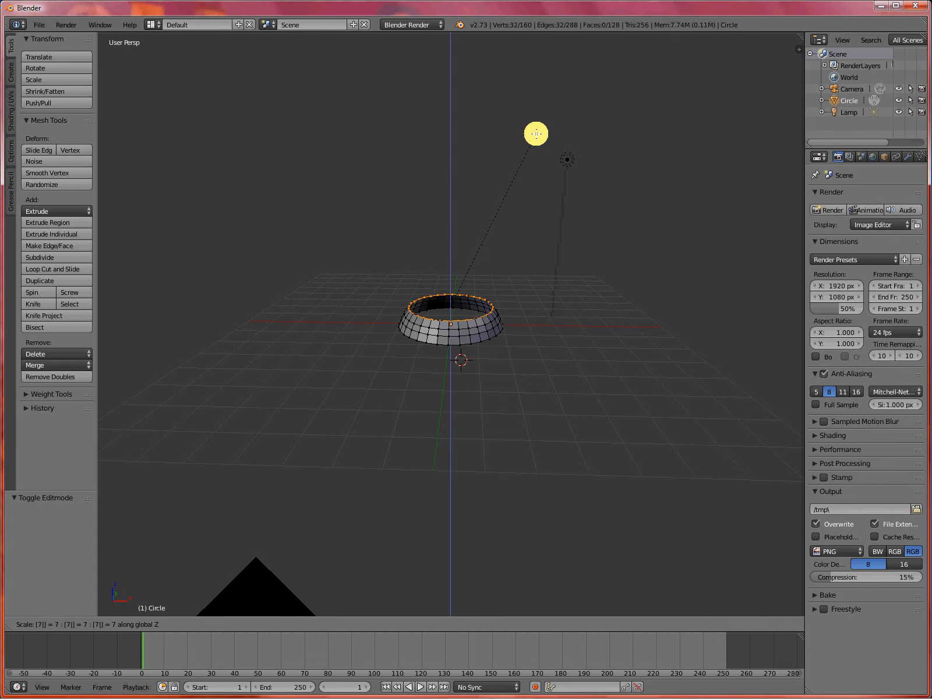
{"action": "type", "text": "z"}
{"action": "type", "text": "7"}
{"action": "key", "text": "Return"}
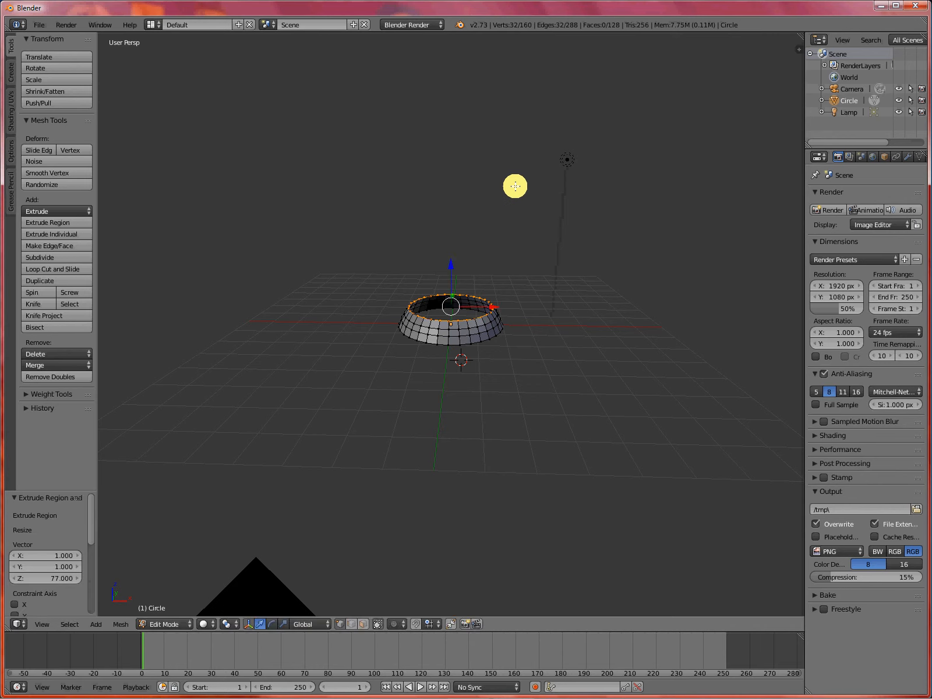
Extrude the base's top ring upward along Z by 7 and scale the new ring to about 0.67.
{"action": "key", "text": "e"}
{"action": "type", "text": "z"}
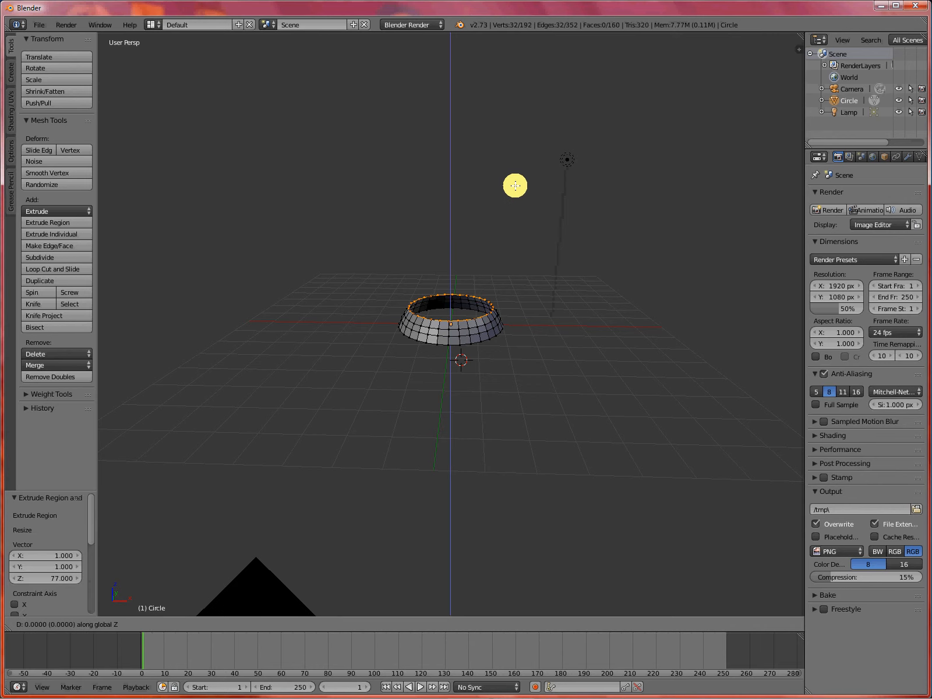
{"action": "type", "text": "7"}
{"action": "key", "text": "Return"}
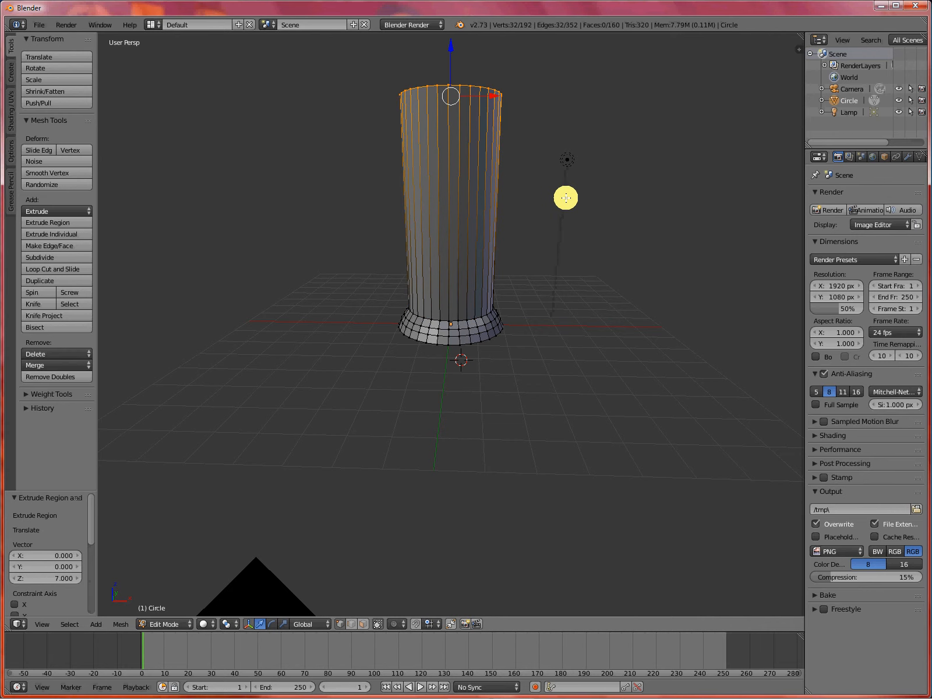
{"action": "key", "text": "s"}
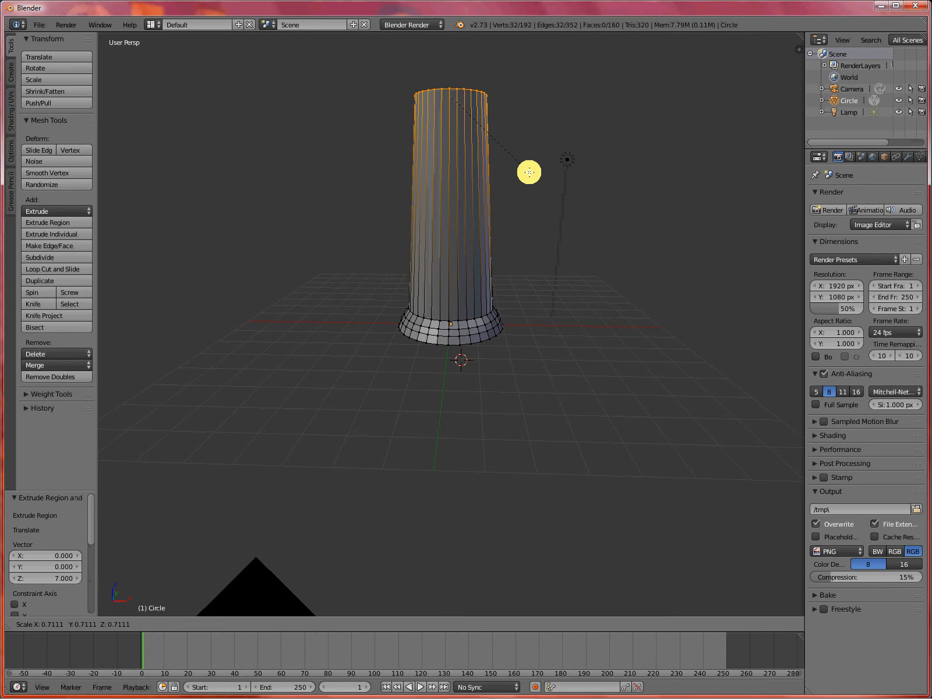
{"action": "left_click", "coordinate": [521, 169]}
Extrude the tower's top ring upward along Z by about 1.7 to add a neck section.
{"action": "scroll", "coordinate": [478, 389], "scroll_direction": "down", "scroll_amount": 3}
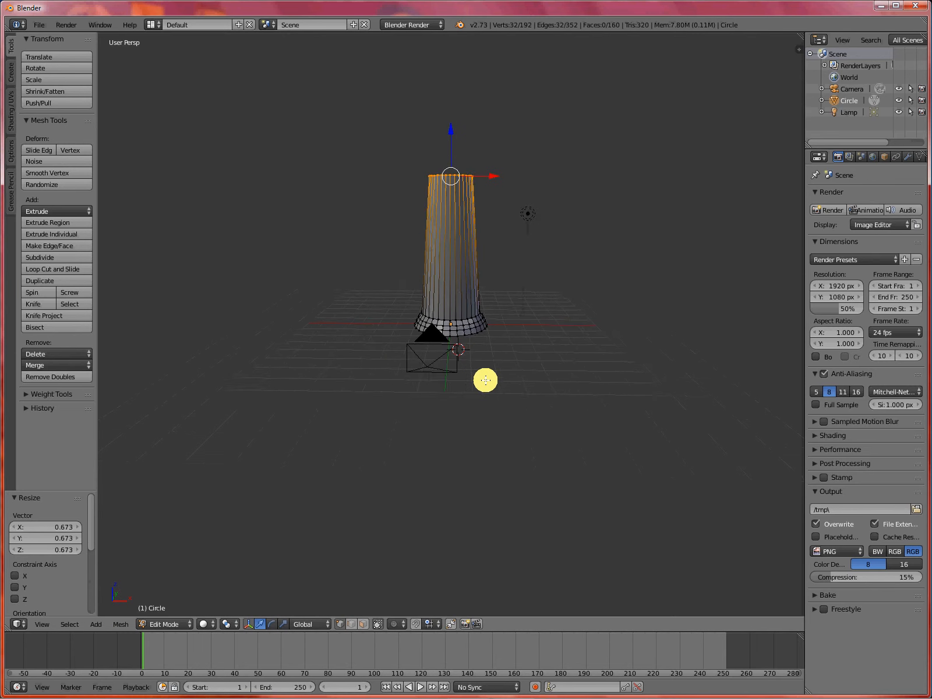
{"action": "middle_click_drag", "start_coordinate": [485, 380], "coordinate": [484, 383]}
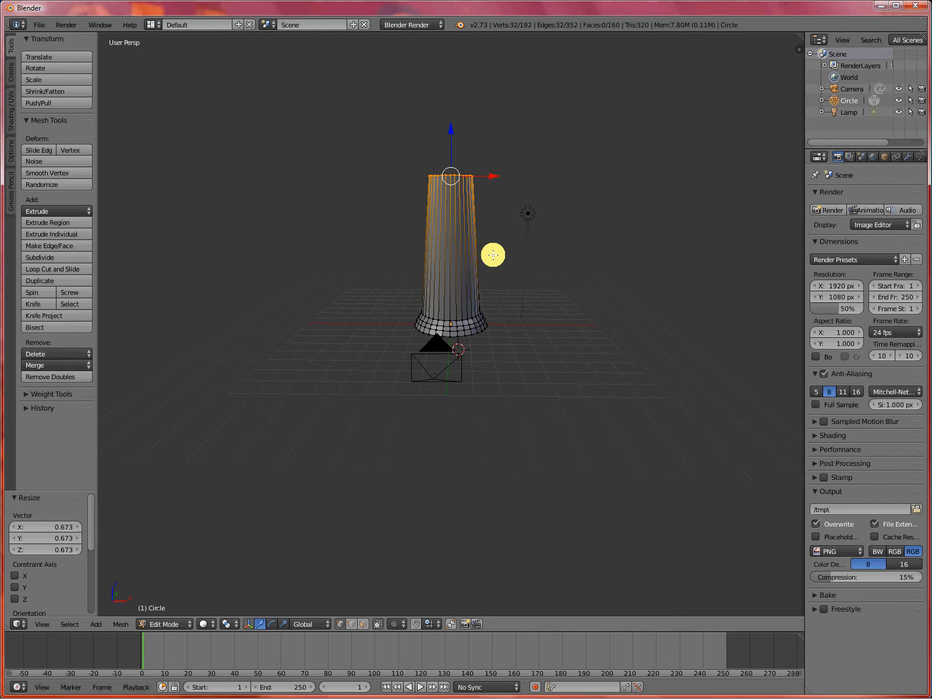
{"action": "key", "text": "e"}
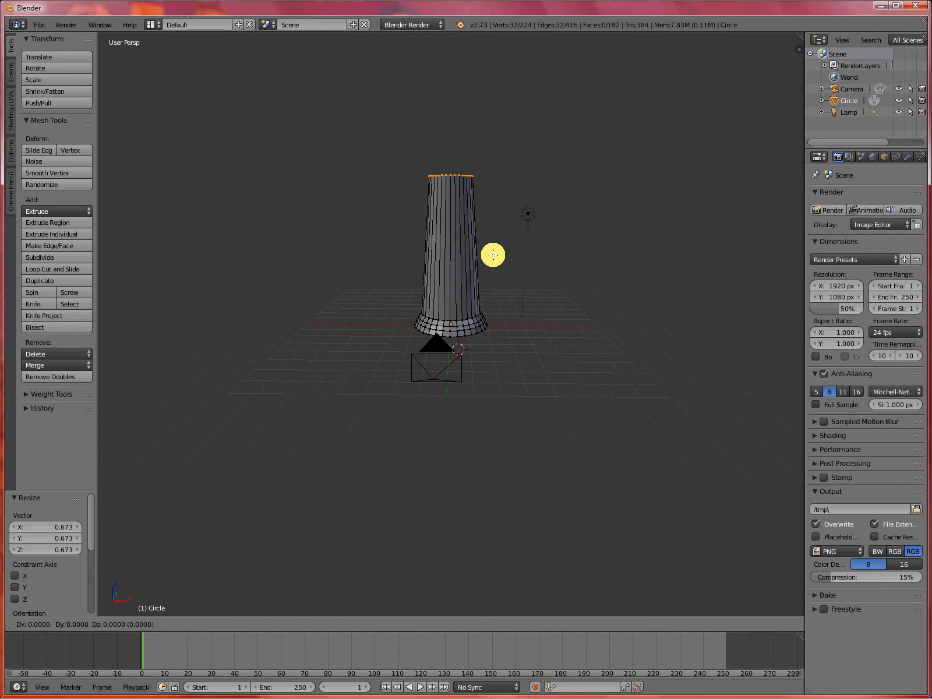
{"action": "key", "text": "z"}
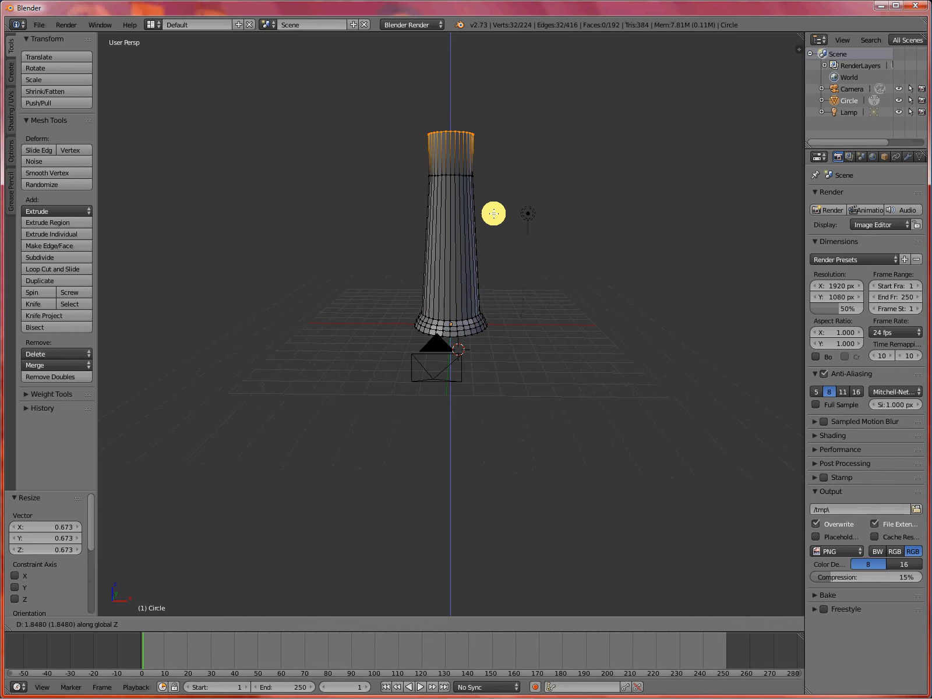
{"action": "left_click", "coordinate": [493, 217]}
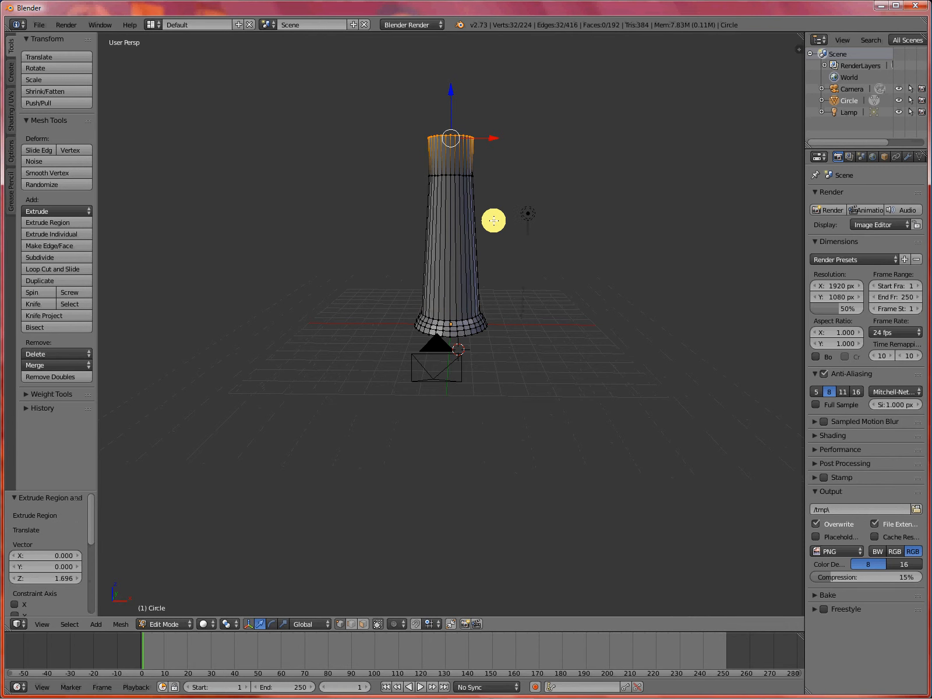
{"action": "left_click", "coordinate": [493, 220]}
Switch to the Word document to examine the three lighthouse reference pictures, and return to Blender.
{"action": "mouse_move", "coordinate": [429, 692]}
{"action": "left_click", "coordinate": [459, 691]}
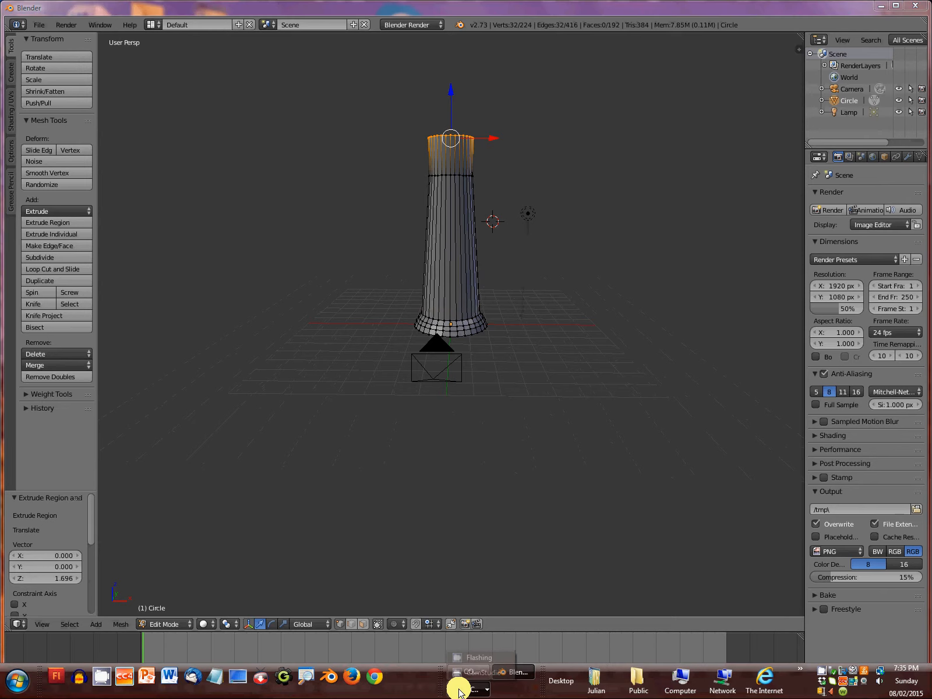
{"action": "left_click", "coordinate": [469, 672]}
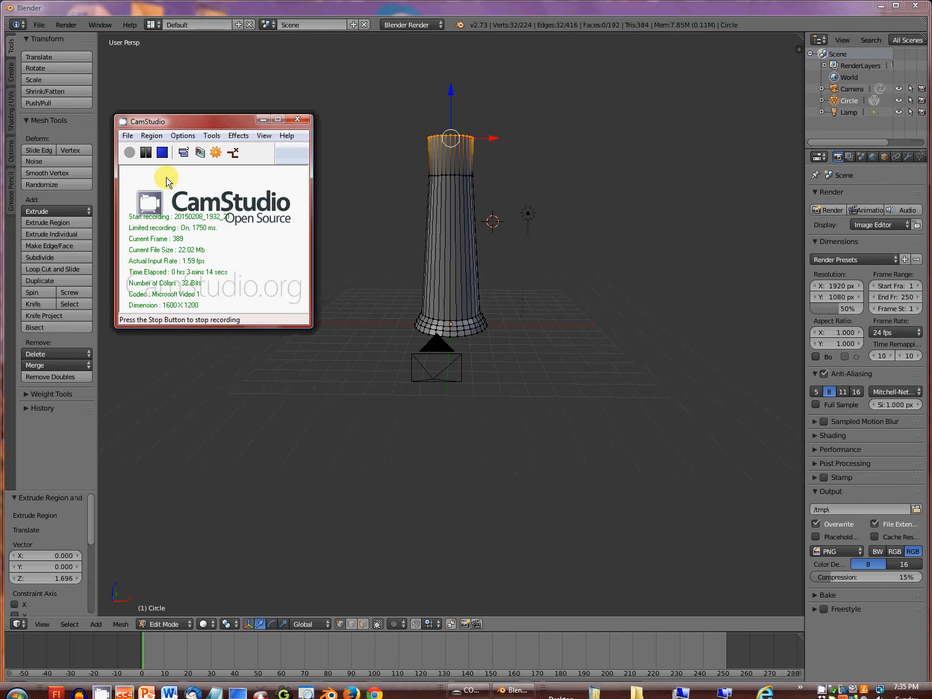
{"action": "left_click", "coordinate": [145, 152]}
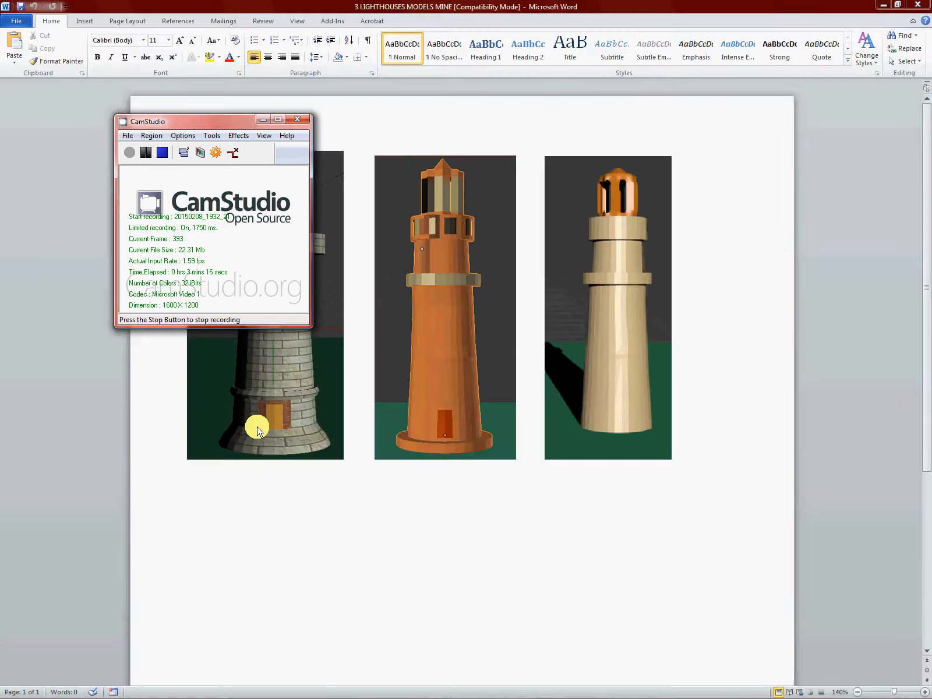
{"action": "left_click", "coordinate": [438, 605]}
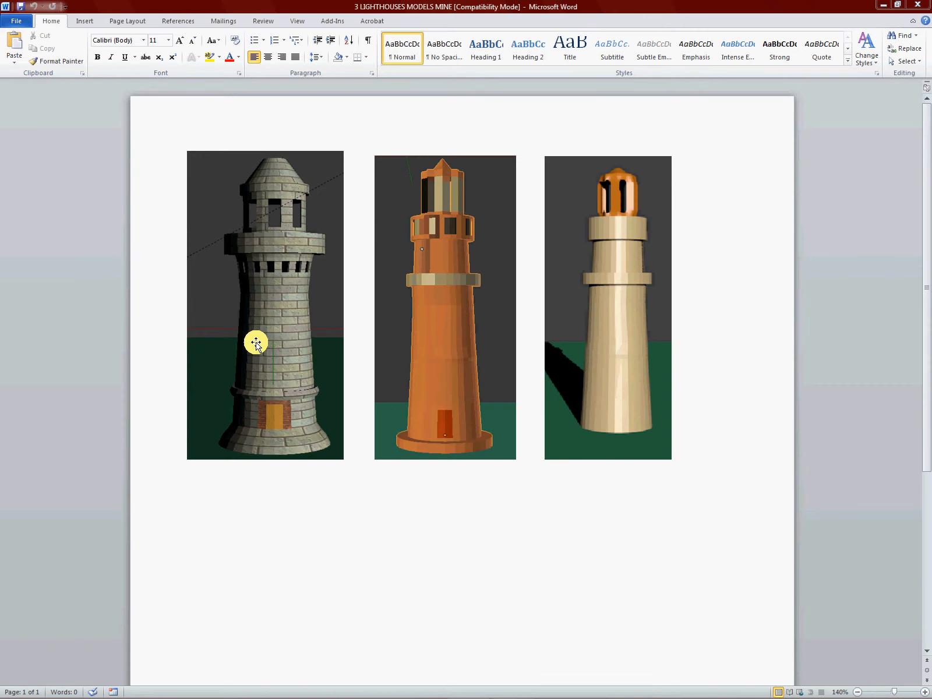
{"action": "mouse_move", "coordinate": [416, 696]}
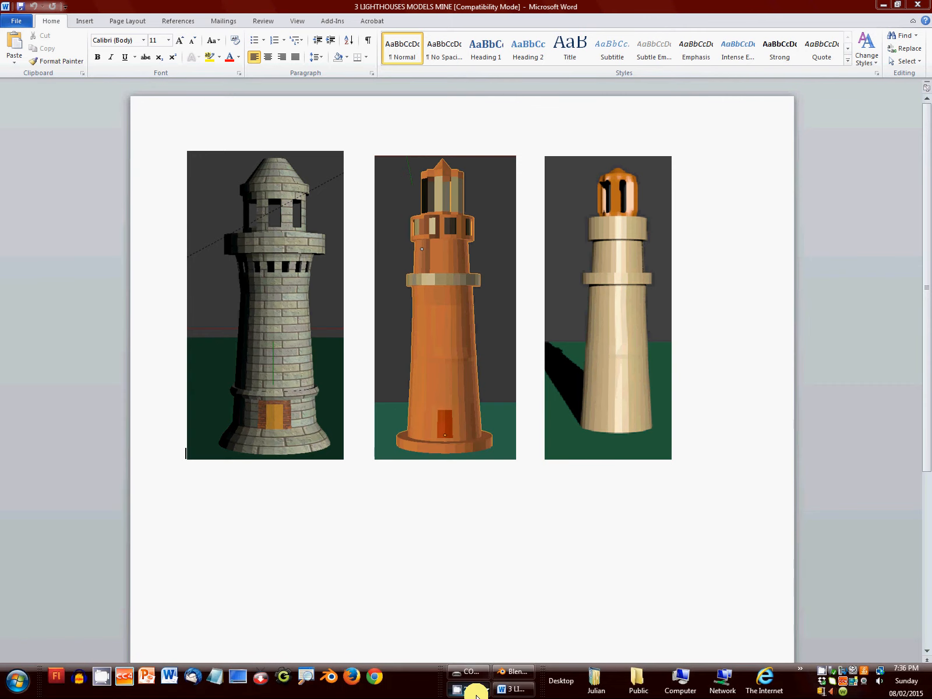
{"action": "left_click", "coordinate": [510, 673]}
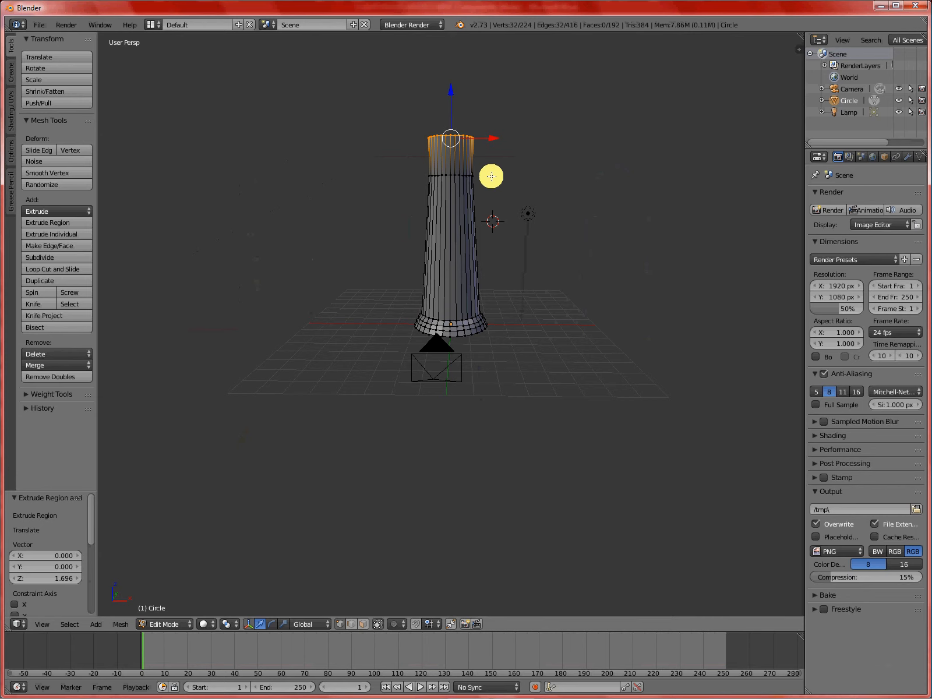
Scale the neck's top ring outward to about 1.12 and extrude it upward along Z by about 0.35.
{"action": "key", "text": "s"}
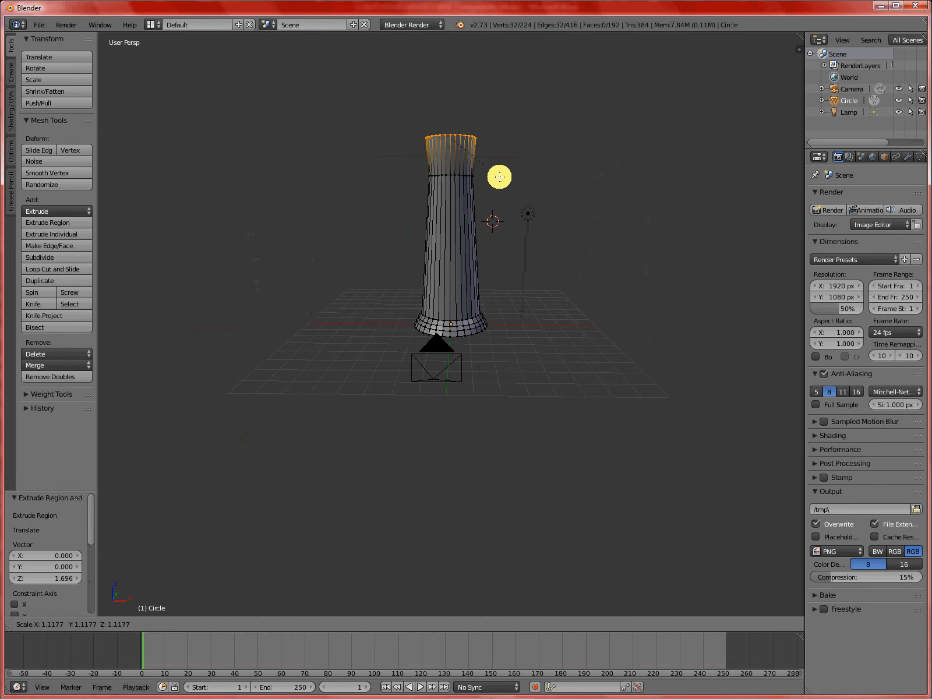
{"action": "left_click", "coordinate": [499, 177]}
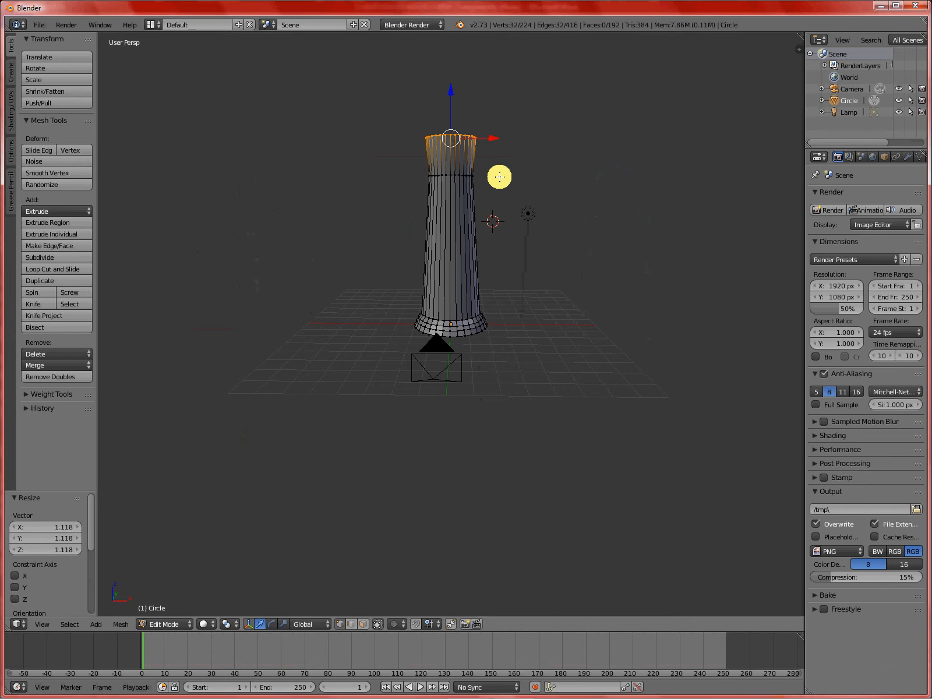
{"action": "key", "text": "e"}
{"action": "key", "text": "z"}
{"action": "left_click", "coordinate": [500, 168]}
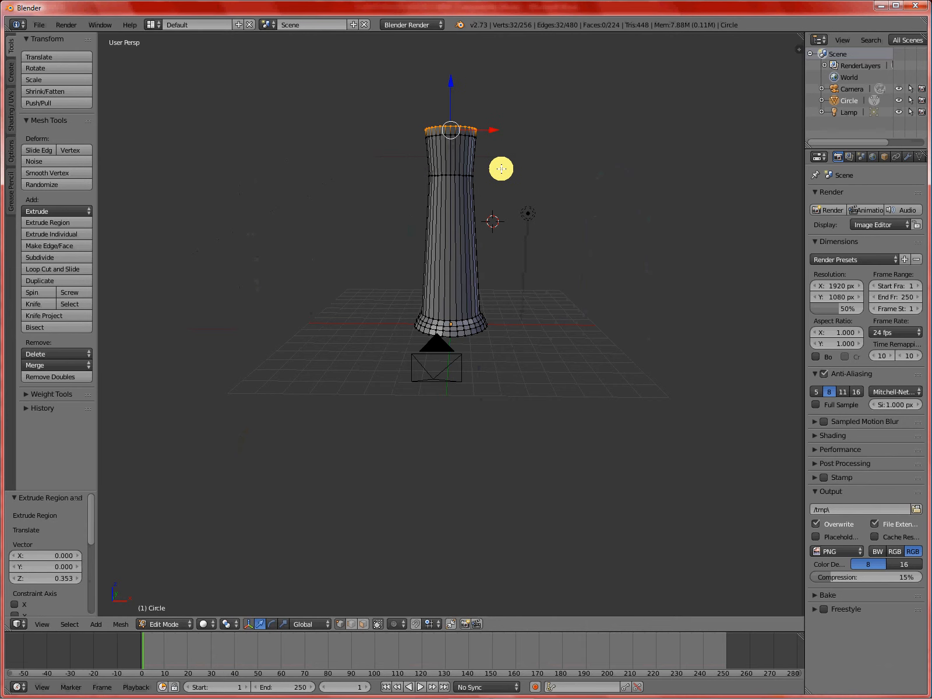
Scale the new top ring outward to about 1.085 and extrude another narrow band about 0.35 upward along Z.
{"action": "key", "text": "s"}
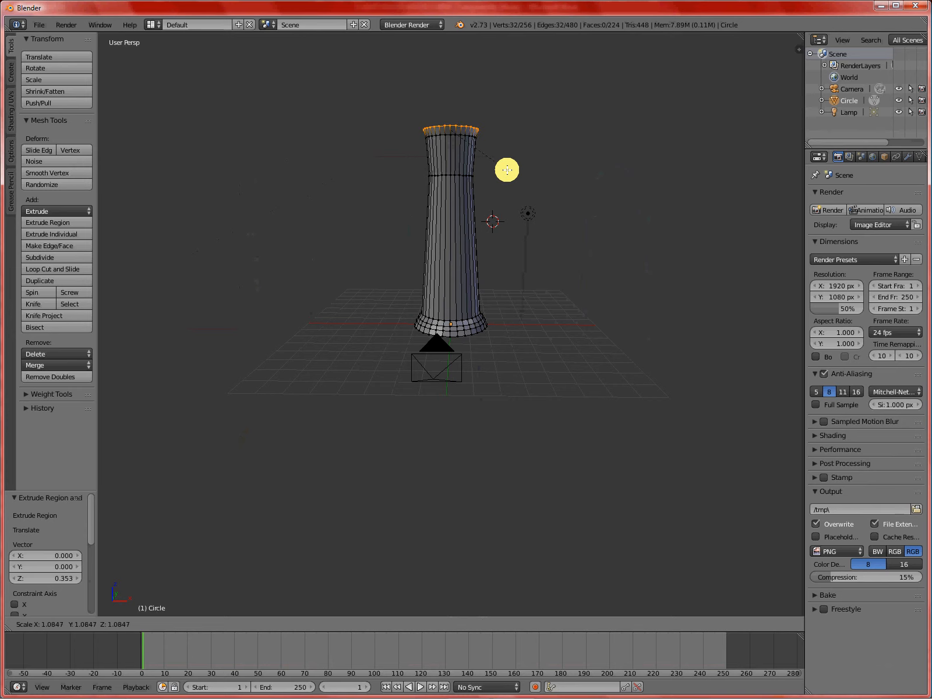
{"action": "left_click", "coordinate": [506, 170]}
{"action": "key", "text": "e"}
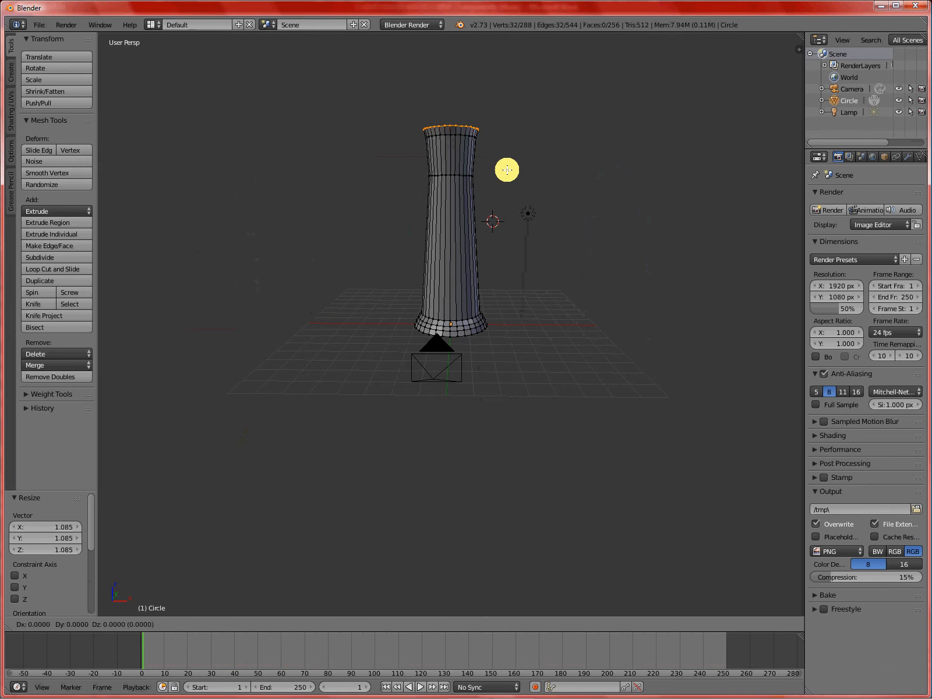
{"action": "key", "text": "z"}
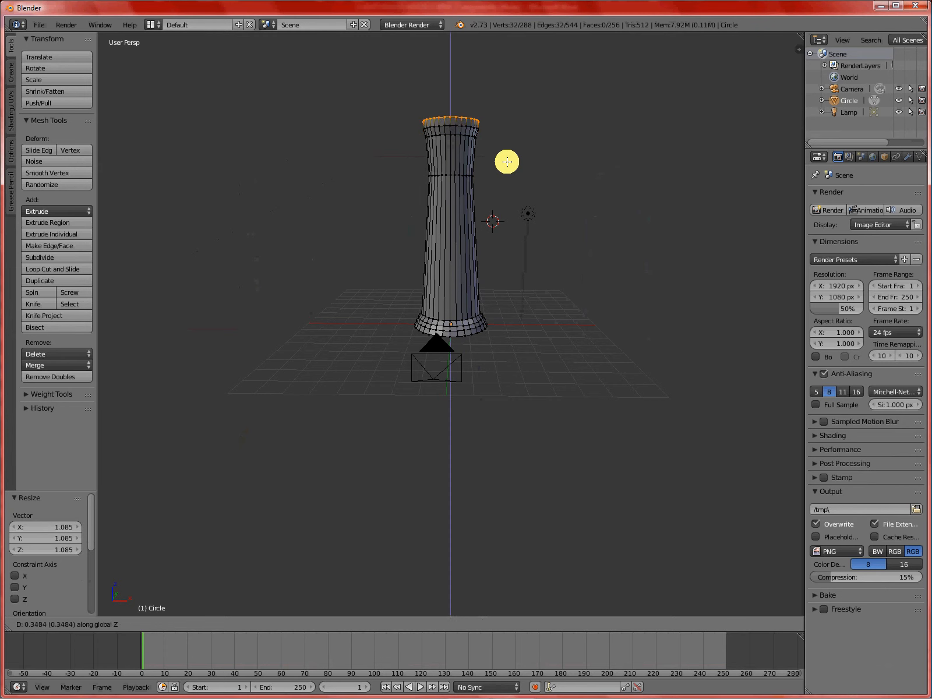
{"action": "left_click", "coordinate": [506, 161]}
Widen the flared top ring to about 1.11 and extrude a straight section about 1.97 upward along Z.
{"action": "key", "text": "s"}
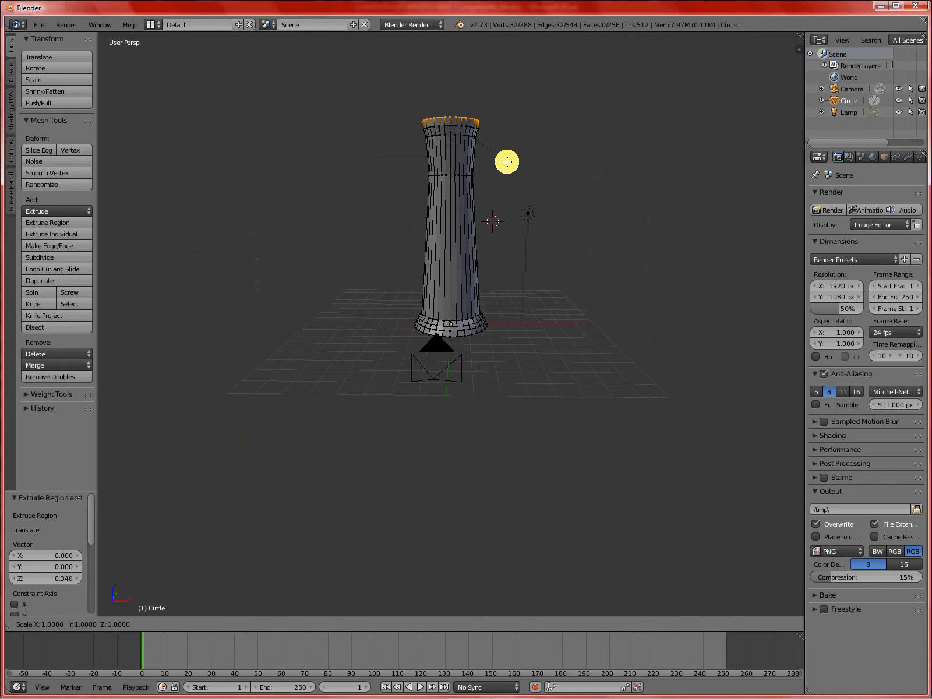
{"action": "left_click", "coordinate": [514, 162]}
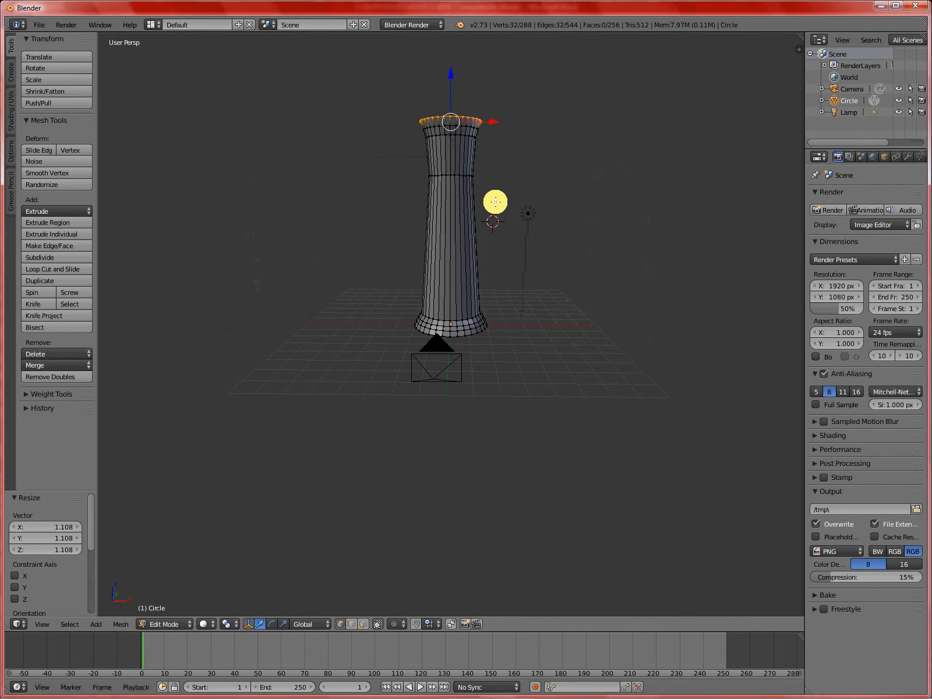
{"action": "scroll", "coordinate": [492, 206], "scroll_direction": "down", "scroll_amount": 3}
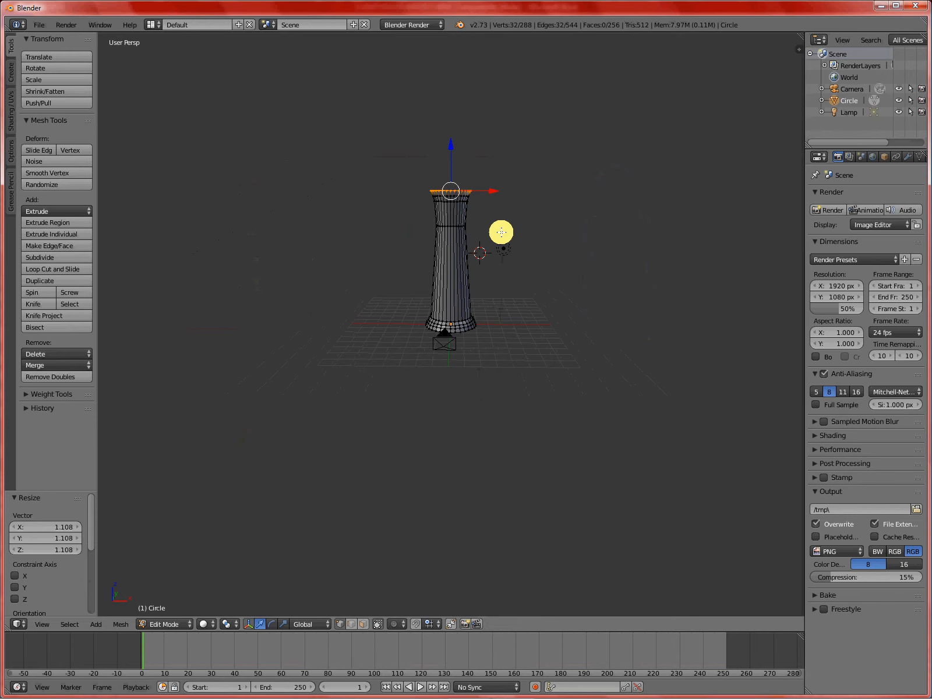
{"action": "key", "text": "e"}
{"action": "key", "text": "z"}
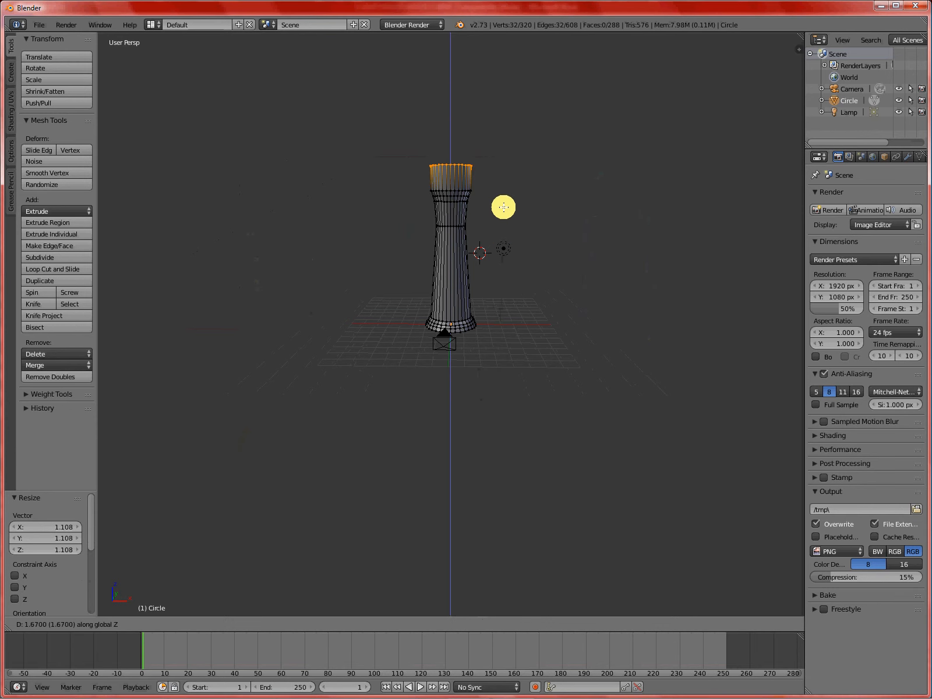
{"action": "left_click", "coordinate": [503, 203]}
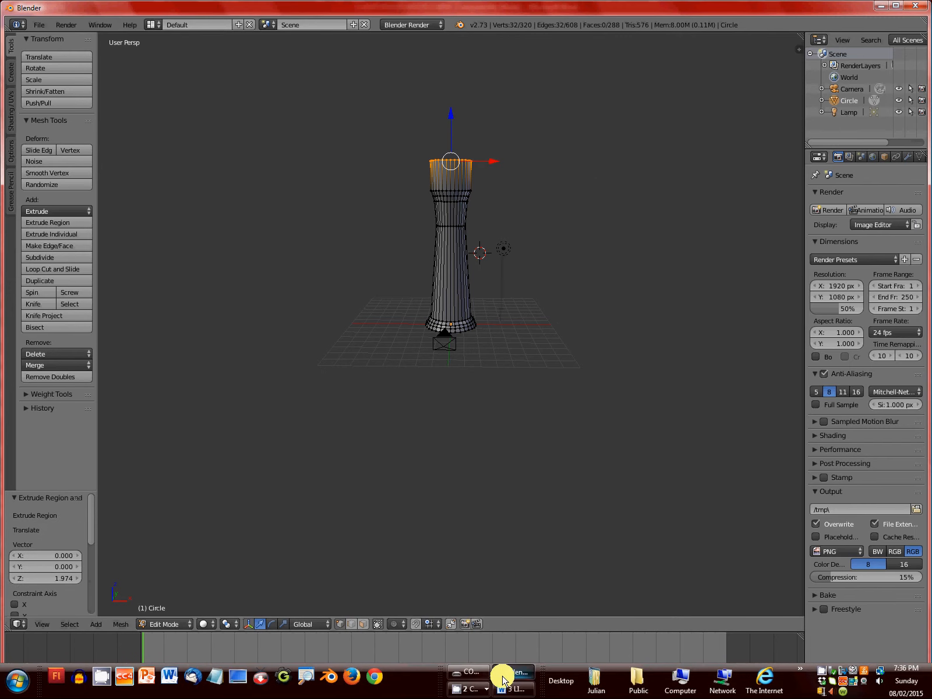
Check the lighthouse pictures in Word, return to Blender, and extrude the top ring outward in place at a scale of about 1.6.
{"action": "left_click", "coordinate": [508, 690]}
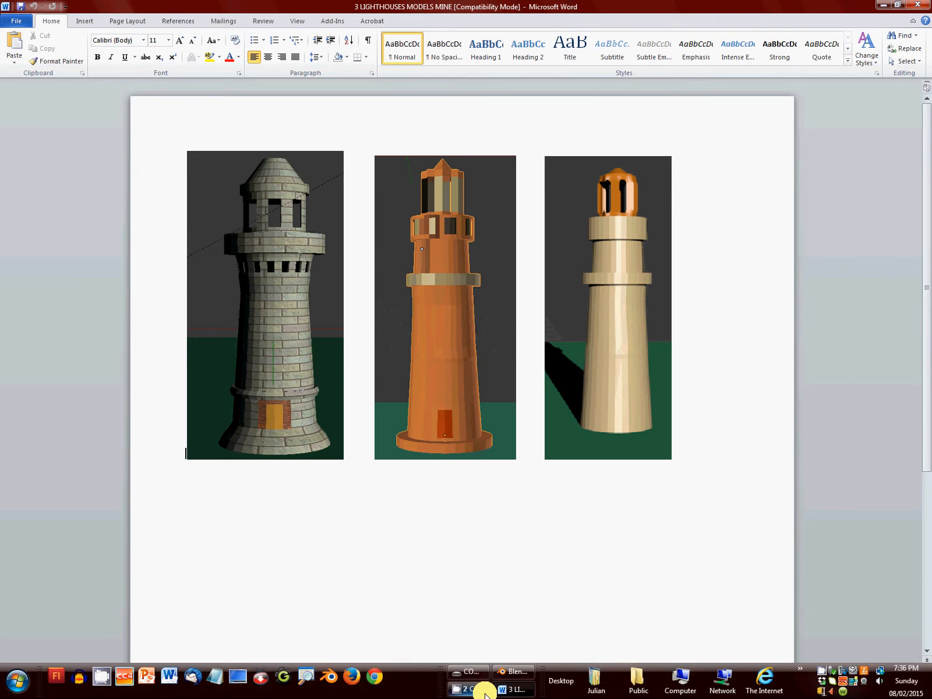
{"action": "left_click", "coordinate": [508, 675]}
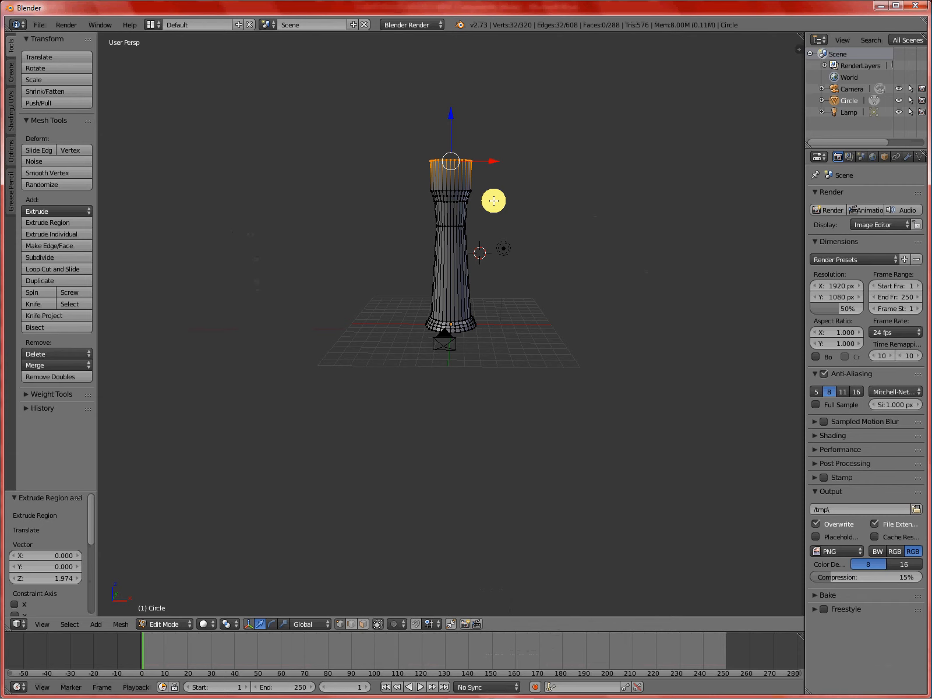
{"action": "key", "text": "e"}
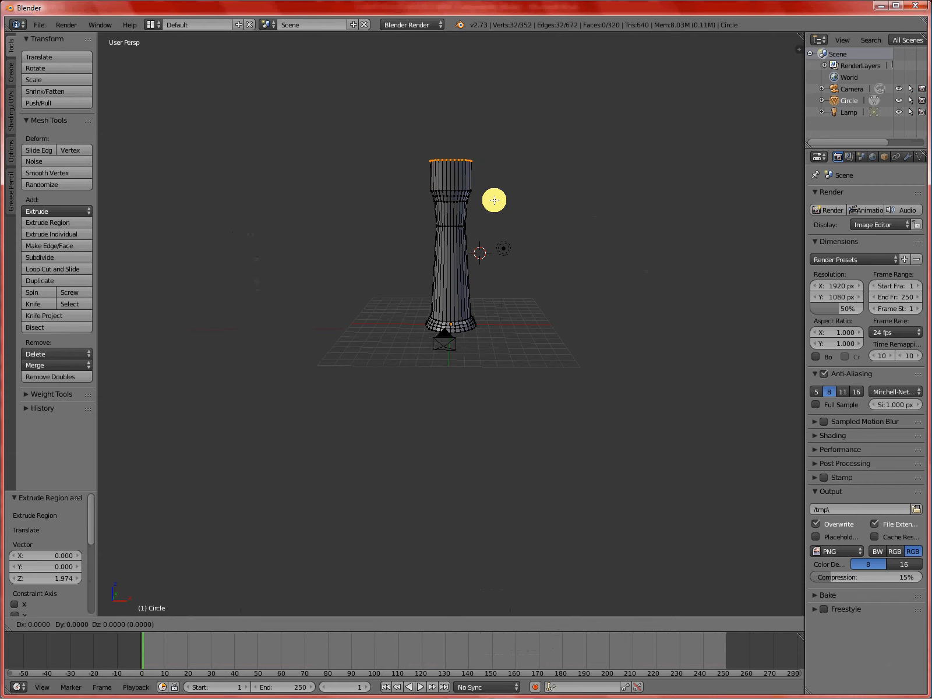
{"action": "key", "text": "s"}
{"action": "left_click", "coordinate": [532, 213]}
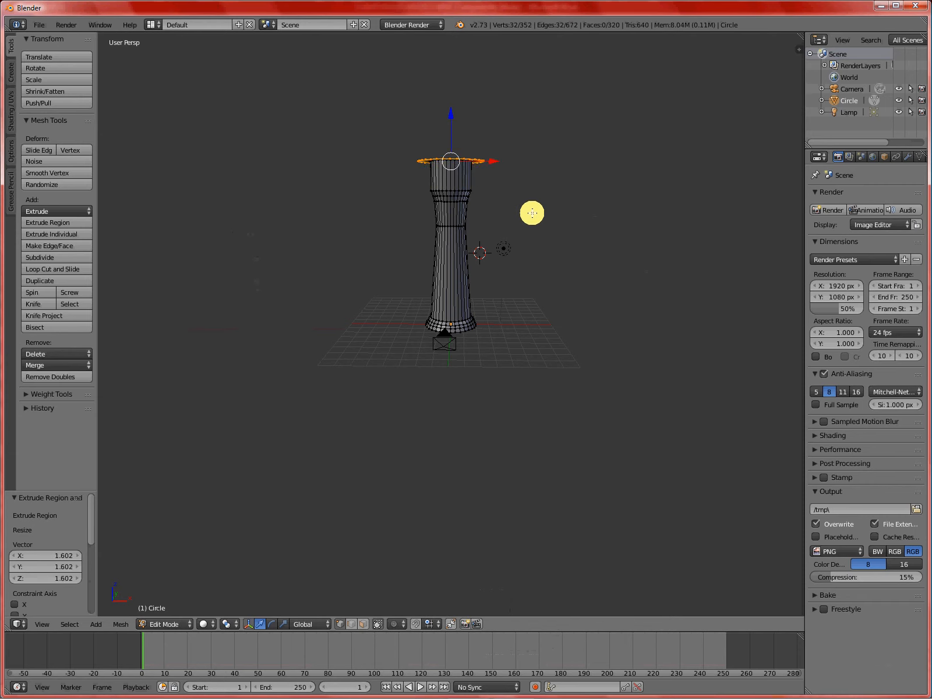
Scale the gallery ledge's outer ring outward to about 1.175 and extrude it upward along Z by about 3.77.
{"action": "middle_click_drag", "start_coordinate": [531, 212], "coordinate": [531, 295]}
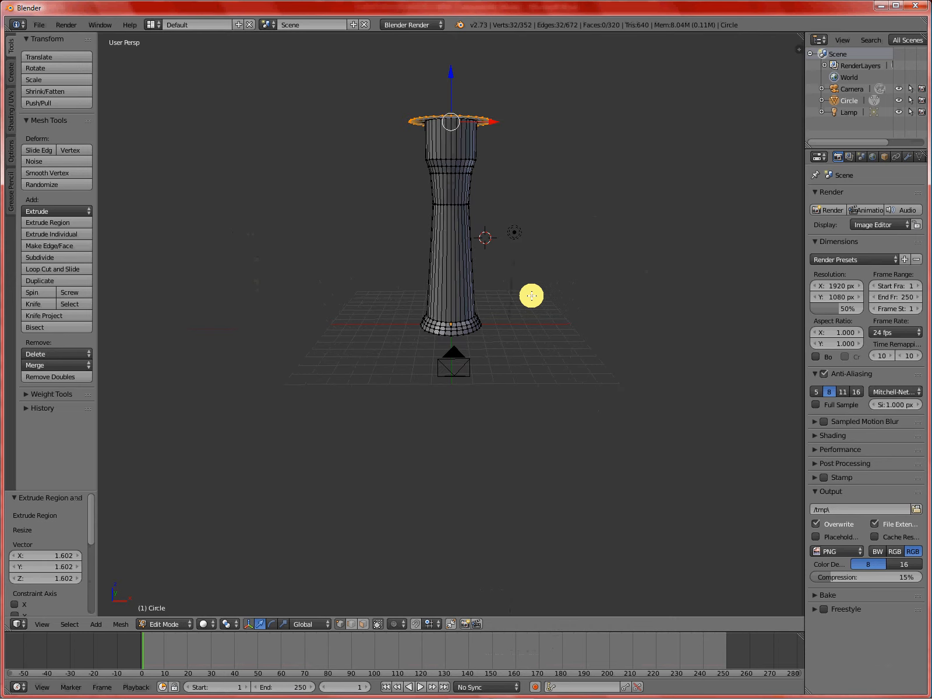
{"action": "key", "text": "s"}
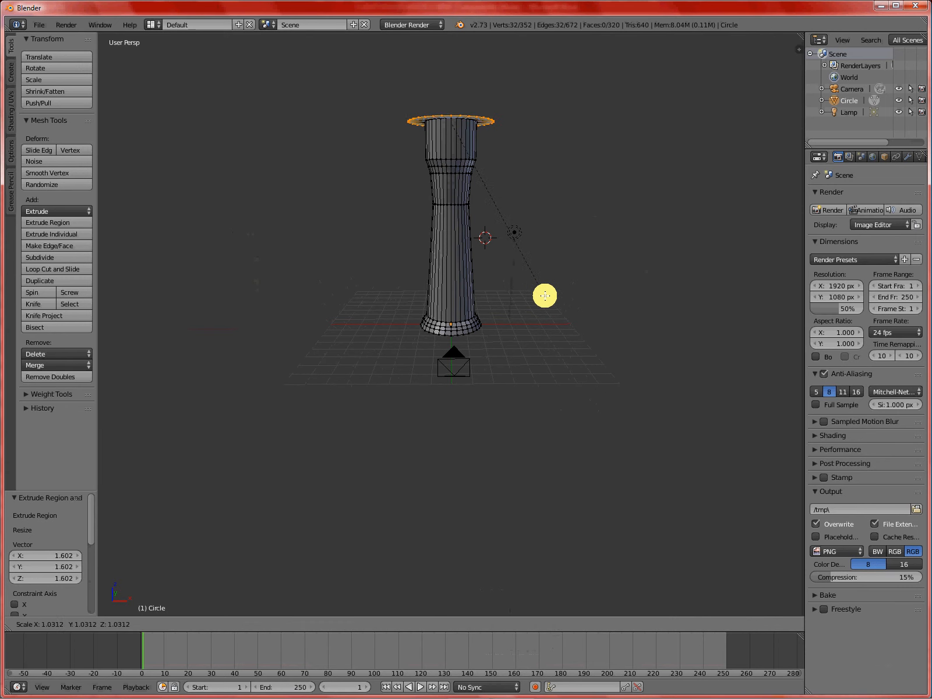
{"action": "left_click", "coordinate": [580, 305]}
{"action": "middle_click_drag", "start_coordinate": [545, 297], "coordinate": [508, 308]}
{"action": "key", "text": "e"}
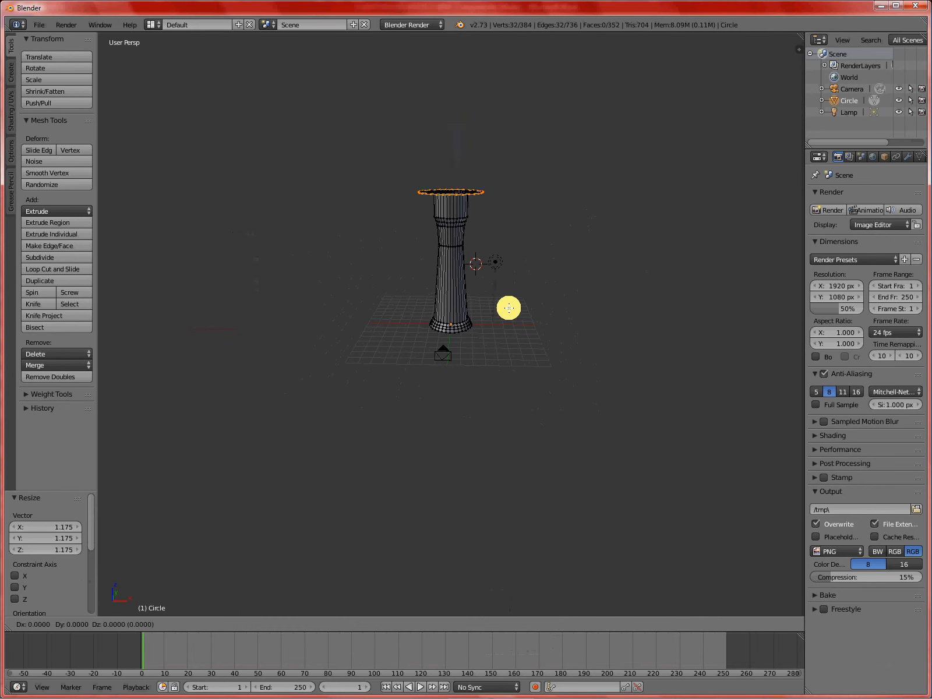
{"action": "key", "text": "z"}
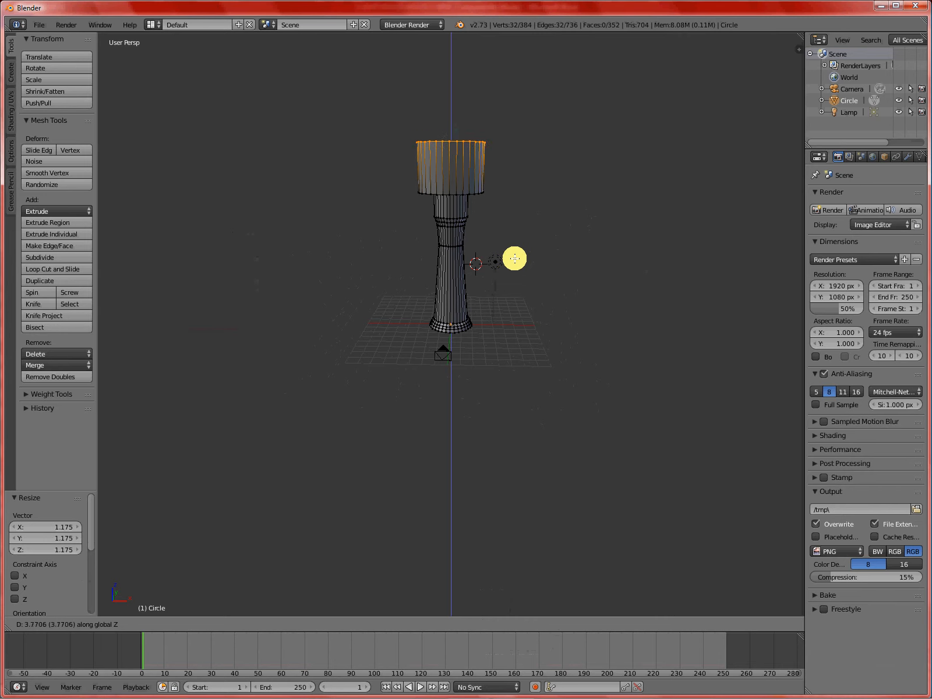
{"action": "left_click", "coordinate": [514, 259]}
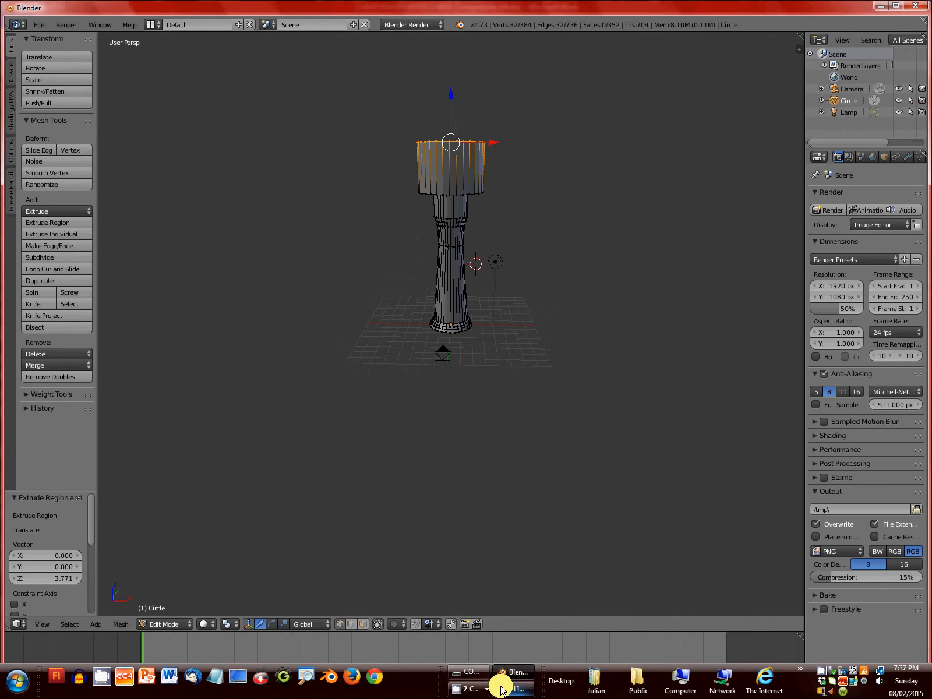
Check the lighthouse pictures in Word, return to Blender, and lower the gallery wall's top ring along Z by about 2.35.
{"action": "left_click", "coordinate": [511, 689]}
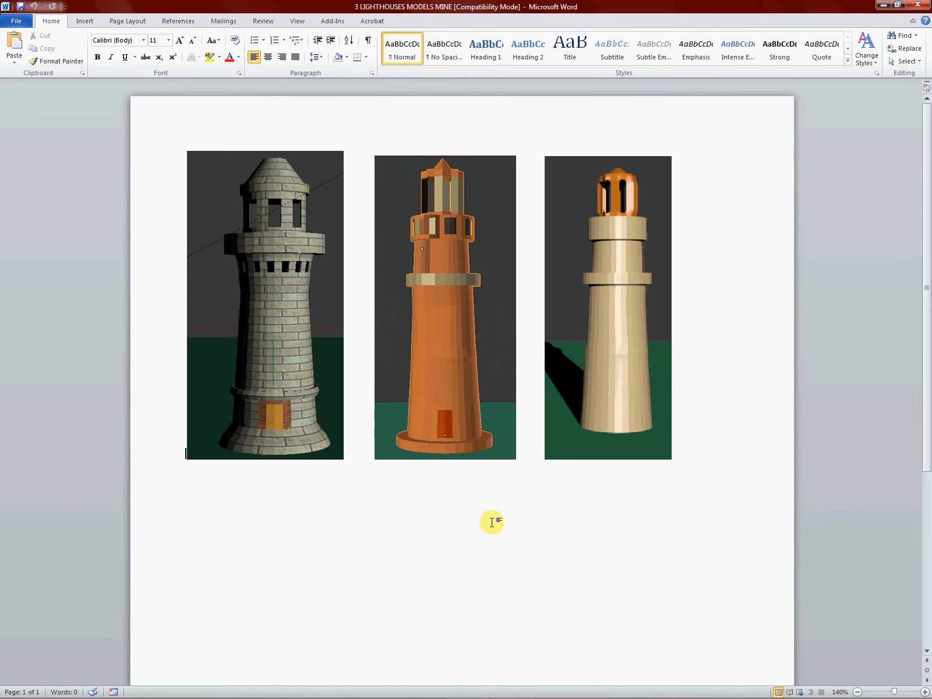
{"action": "mouse_move", "coordinate": [528, 696]}
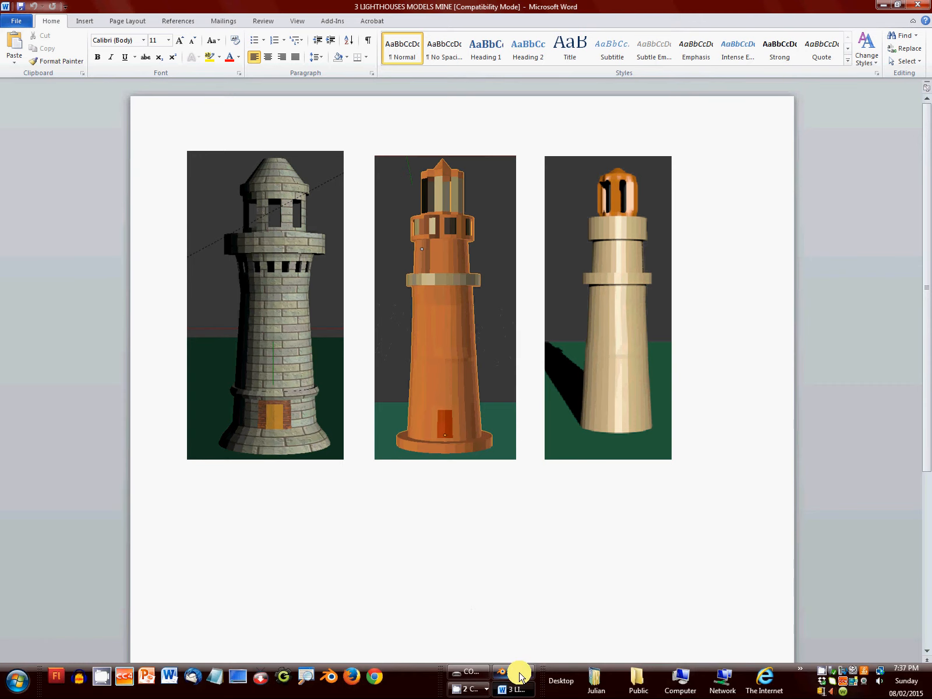
{"action": "left_click", "coordinate": [514, 670]}
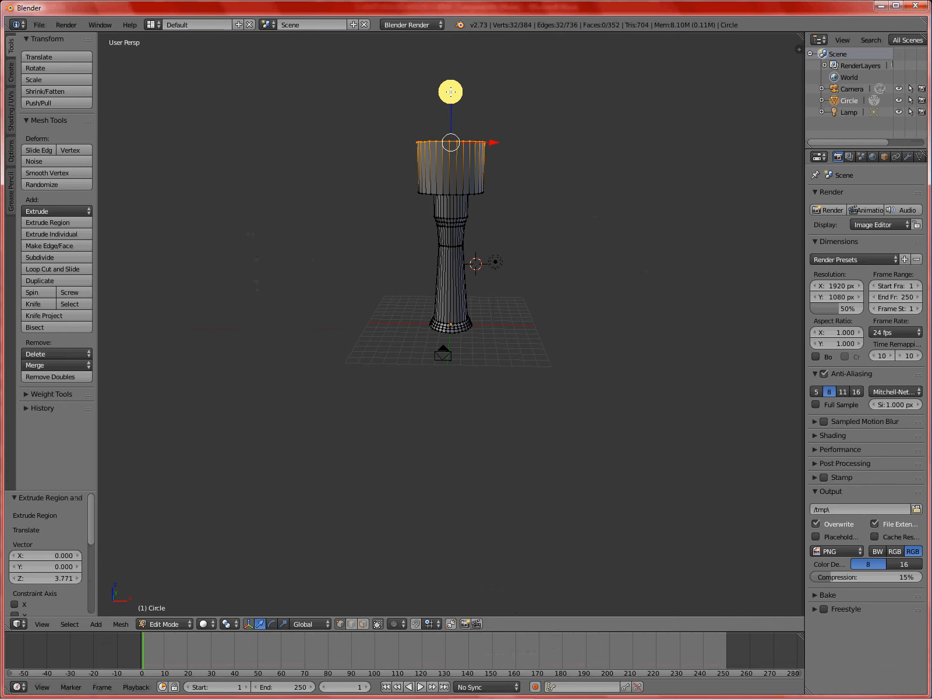
{"action": "left_click_drag", "start_coordinate": [449, 97], "coordinate": [452, 125]}
Scale the gallery wall's top ring to about 0.994 and extrude it inward in place at a scale of about 0.6.
{"action": "middle_click_drag", "start_coordinate": [481, 152], "coordinate": [506, 312]}
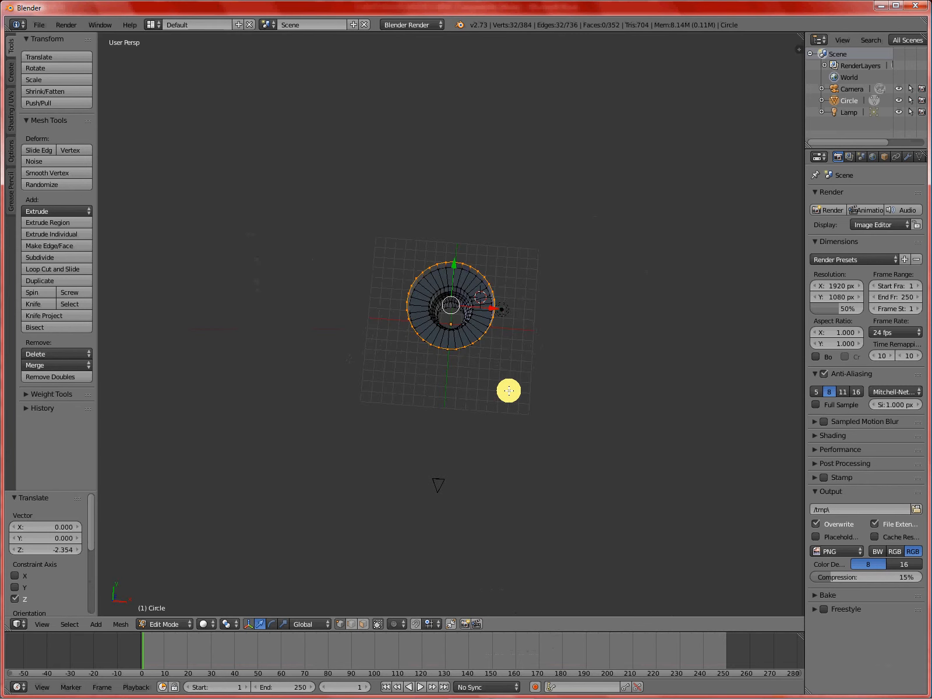
{"action": "middle_click_drag", "start_coordinate": [507, 389], "coordinate": [503, 352]}
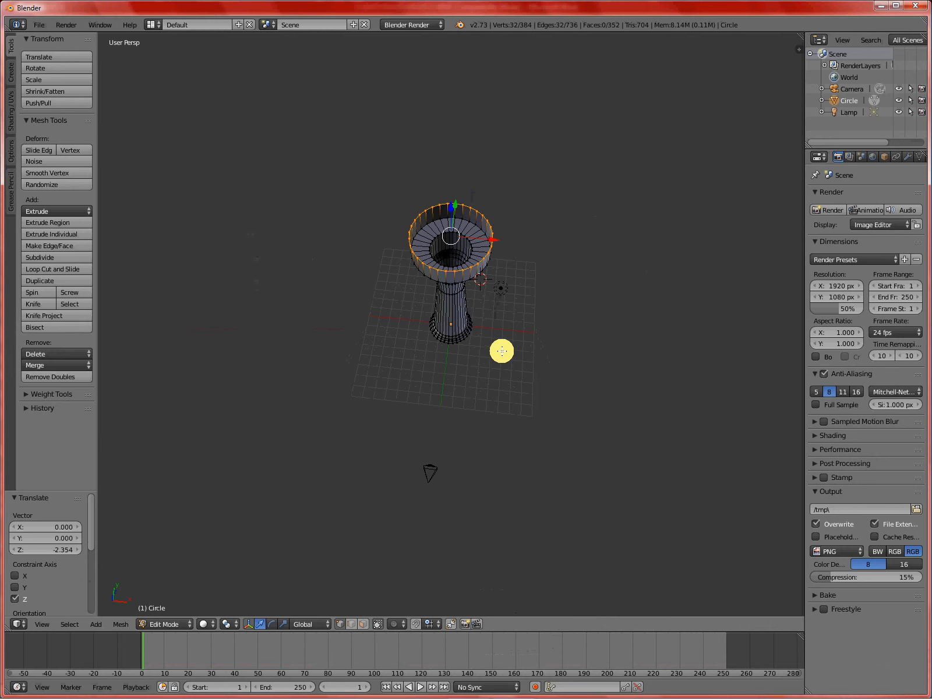
{"action": "key", "text": "s"}
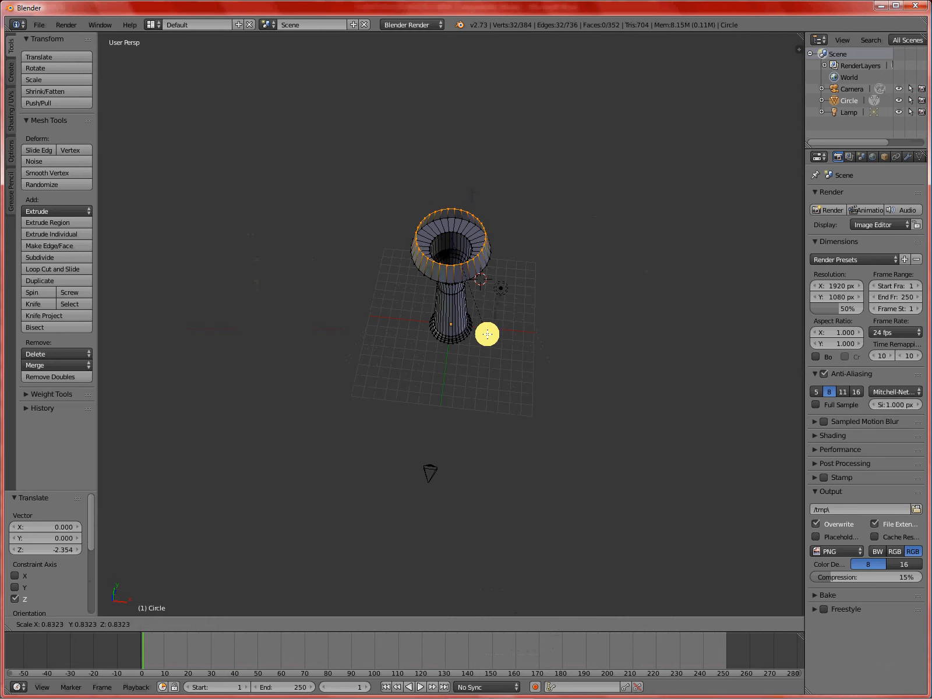
{"action": "left_click", "coordinate": [499, 352]}
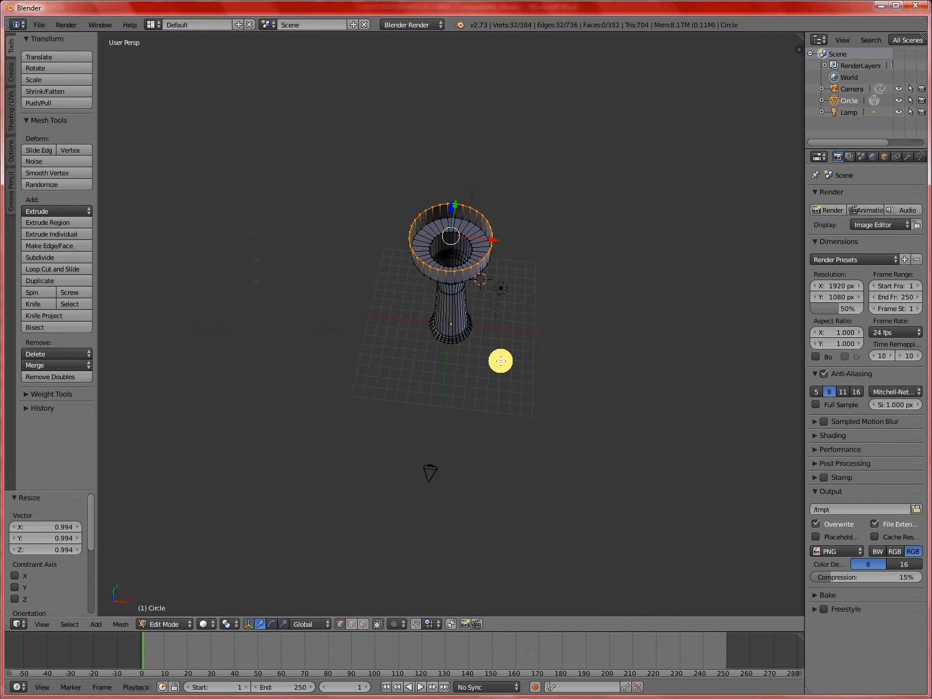
{"action": "key", "text": "e"}
{"action": "key", "text": "s"}
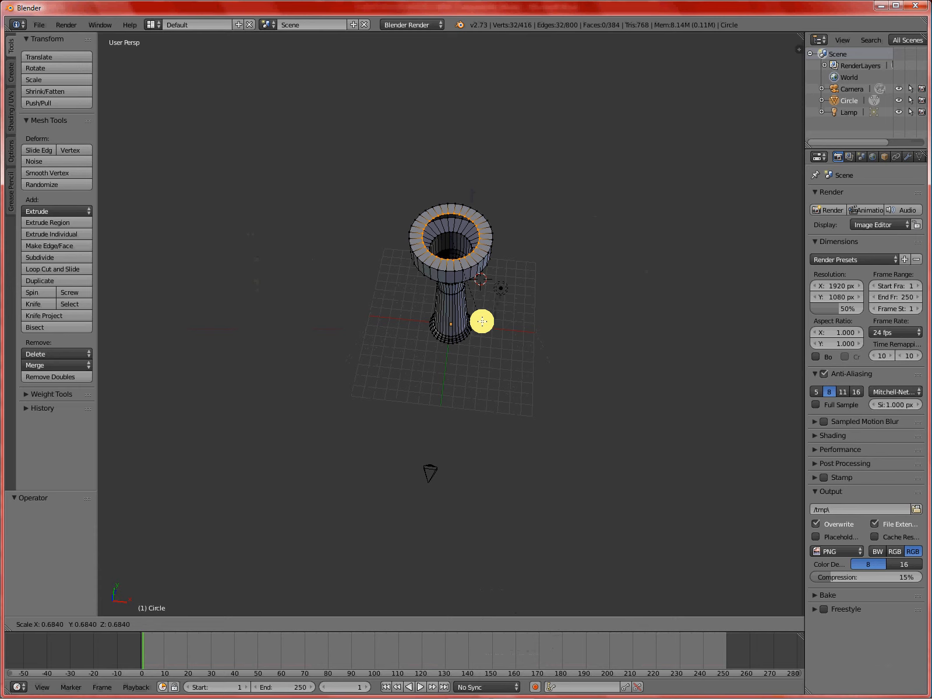
{"action": "left_click", "coordinate": [476, 312]}
Extrude the gallery's inner ring upward along Z by about 2.42 to form the lantern room wall.
{"action": "middle_click_drag", "start_coordinate": [476, 312], "coordinate": [503, 393]}
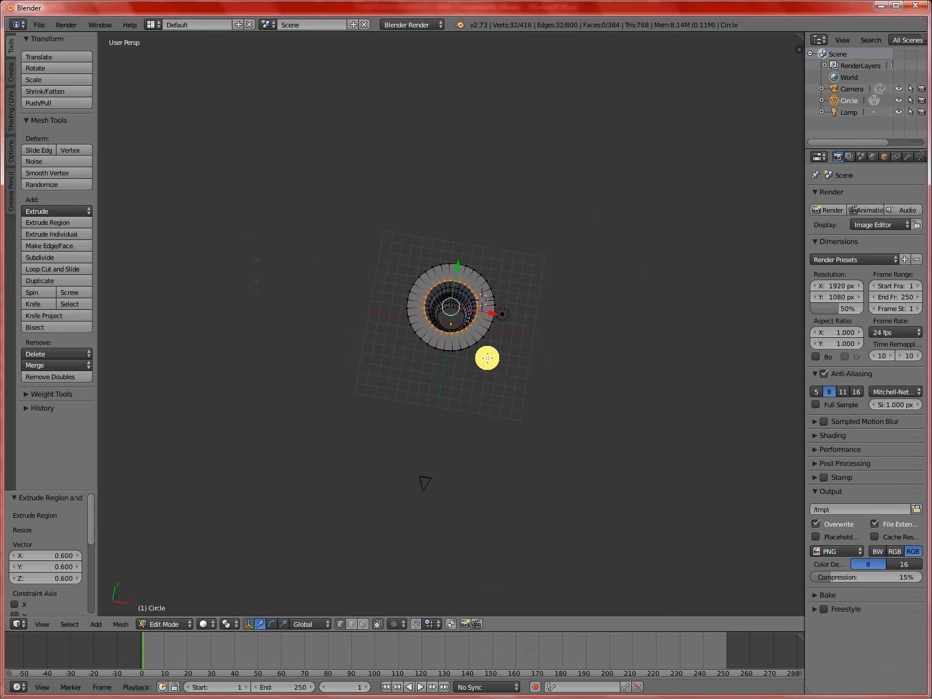
{"action": "middle_click_drag", "start_coordinate": [479, 370], "coordinate": [482, 342]}
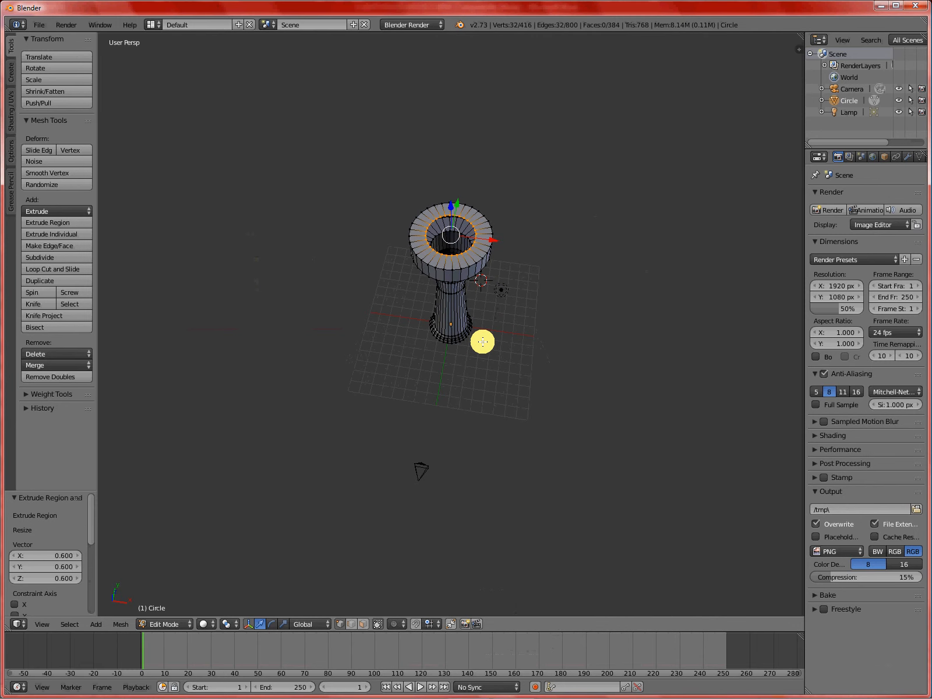
{"action": "middle_click_drag", "start_coordinate": [482, 341], "coordinate": [455, 294]}
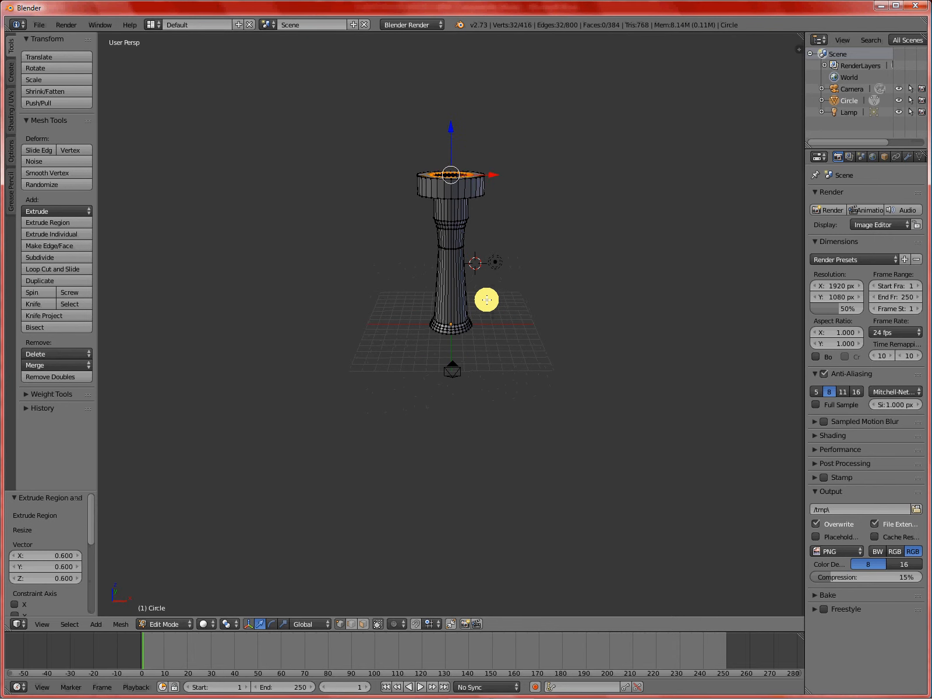
{"action": "key", "text": "e"}
{"action": "key", "text": "z"}
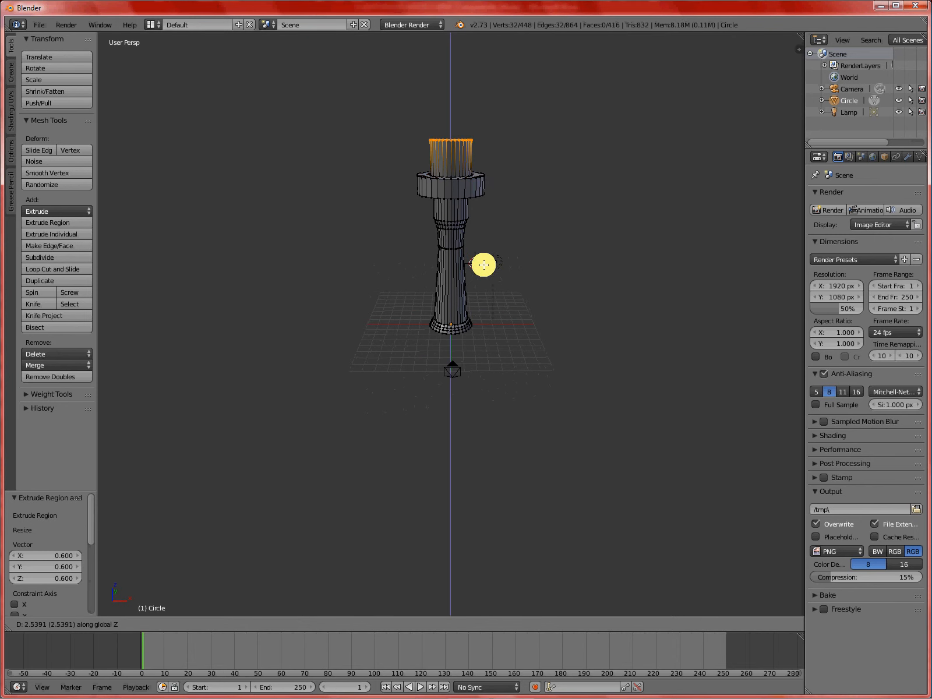
{"action": "left_click", "coordinate": [484, 266]}
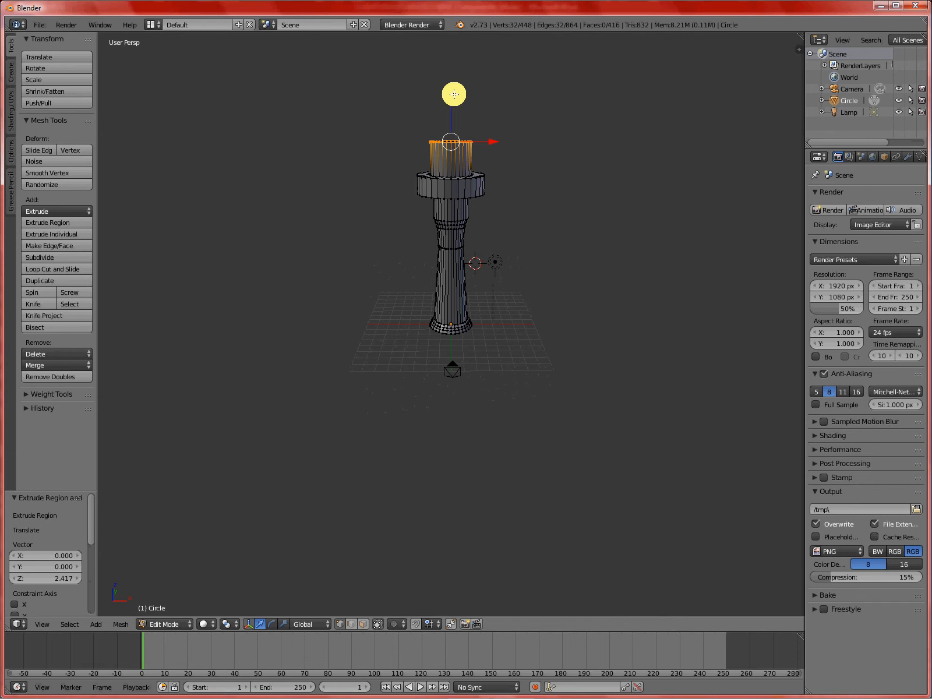
Extrude the lantern room's top ring about 0.61 upward along Z and scale the new ring inward to about 0.863.
{"action": "key", "text": "e"}
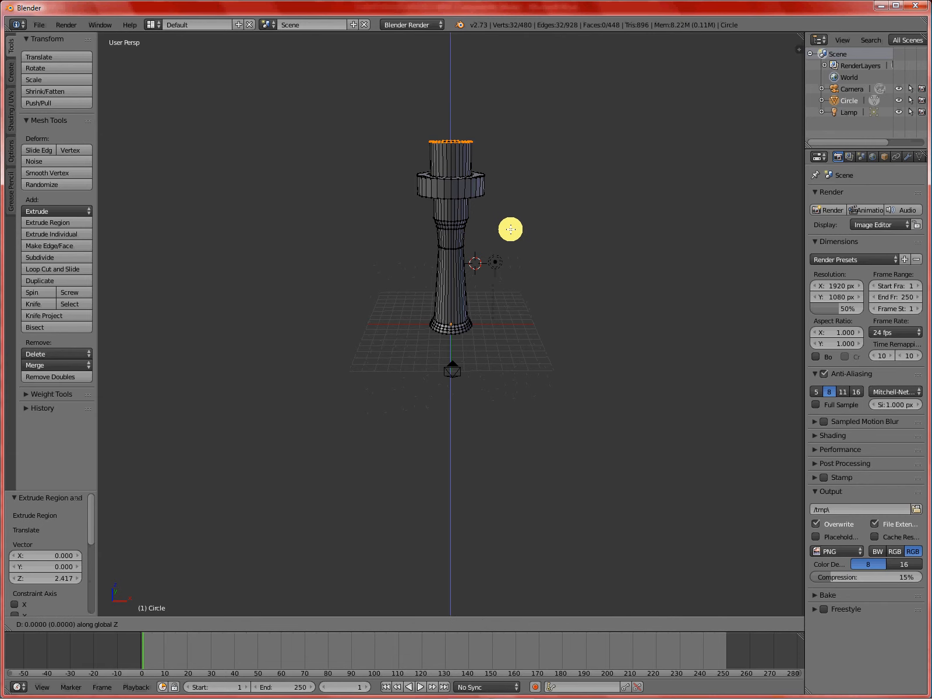
{"action": "left_click", "coordinate": [511, 222]}
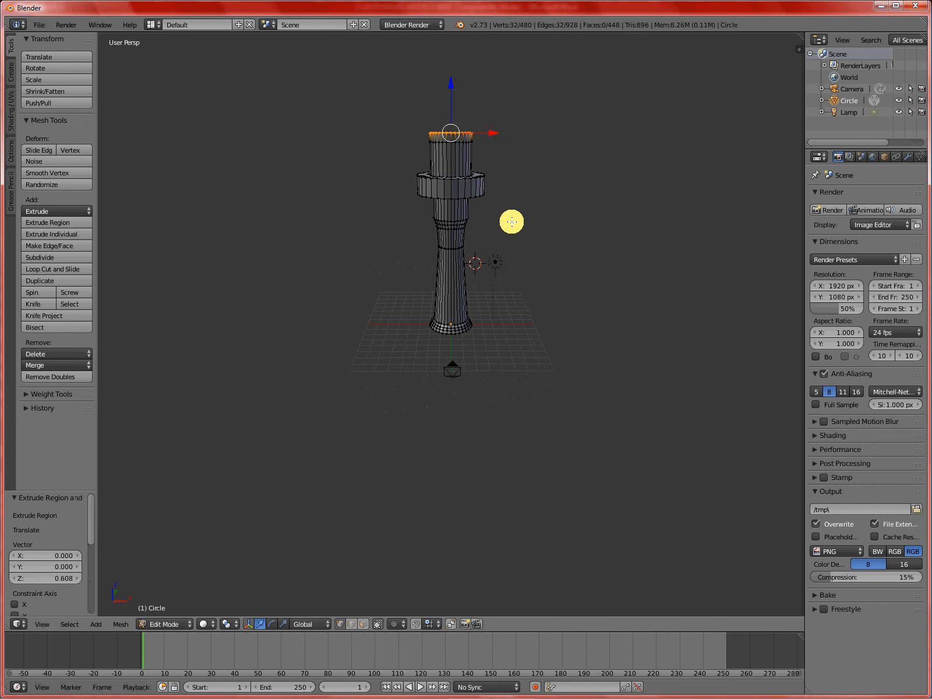
{"action": "key", "text": "s"}
{"action": "left_click", "coordinate": [502, 210]}
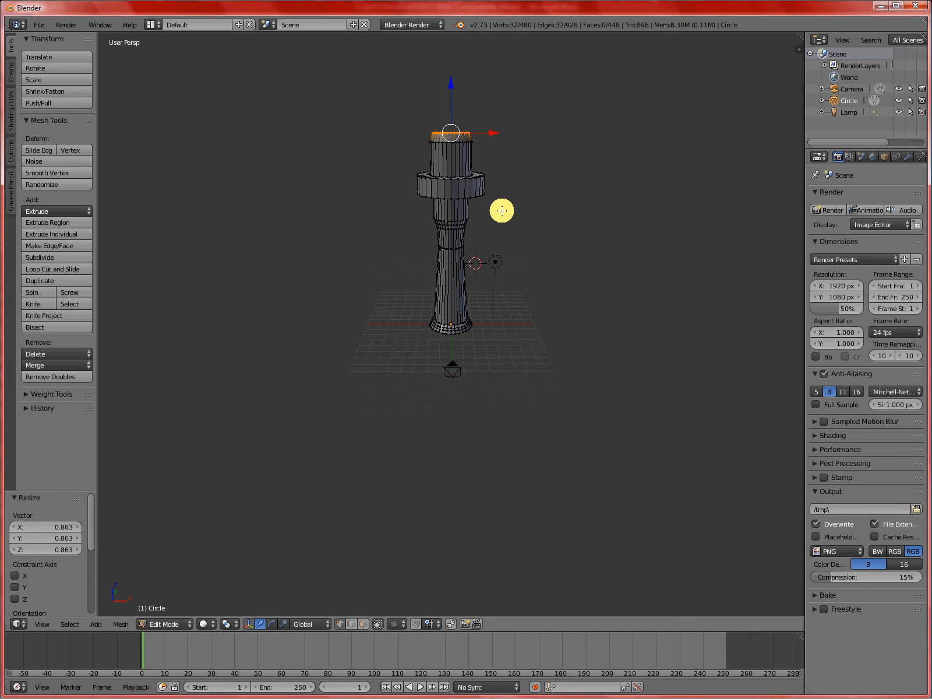
Extrude the narrowed roof ring along X by about 0.0001, leaving the new ring practically in place.
{"action": "key", "text": "e"}
{"action": "key", "text": "x"}
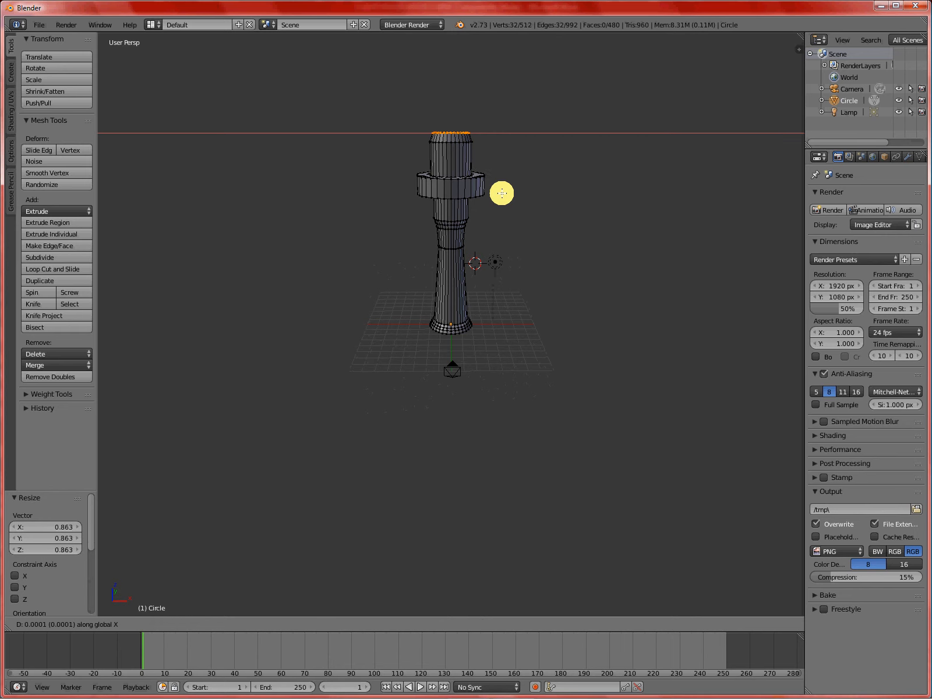
{"action": "left_click", "coordinate": [502, 192]}
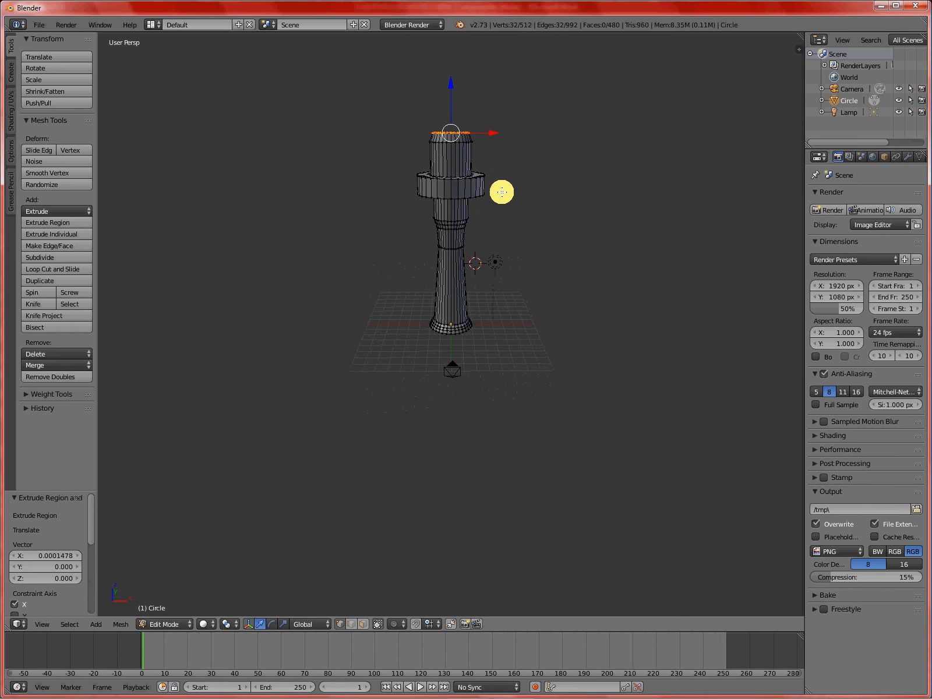
Extrude the roof's top ring about 0.6 upward along Z and scale the new ring inward to about 0.78.
{"action": "key", "text": "e"}
{"action": "key", "text": "z"}
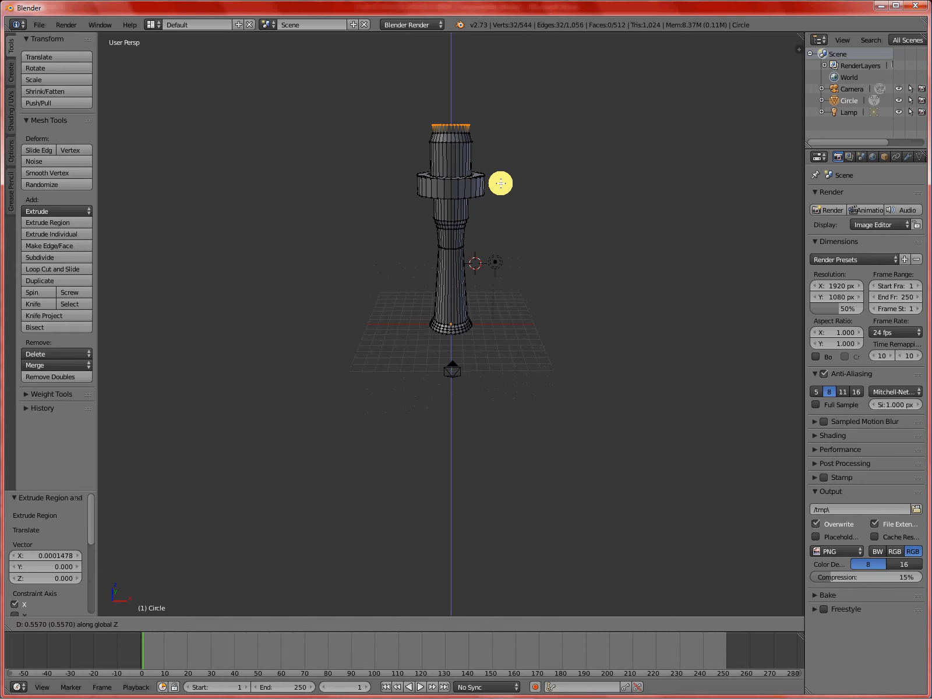
{"action": "left_click", "coordinate": [500, 184]}
{"action": "key", "text": "s"}
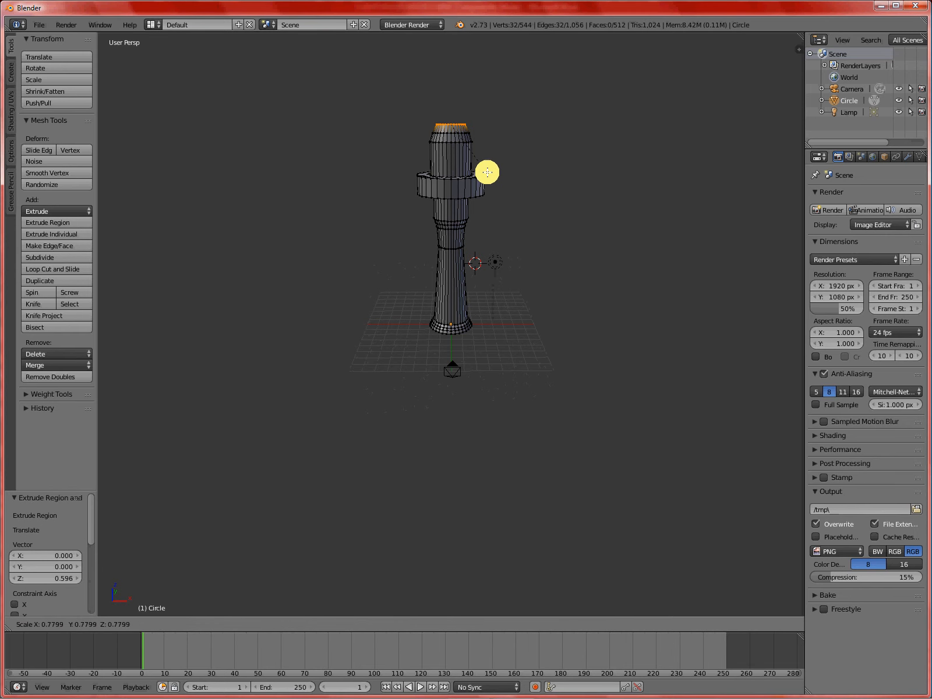
{"action": "left_click", "coordinate": [487, 172]}
Extrude the roof's top ring about 0.51 upward along Z and scale the new ring inward to about 0.47.
{"action": "key", "text": "e"}
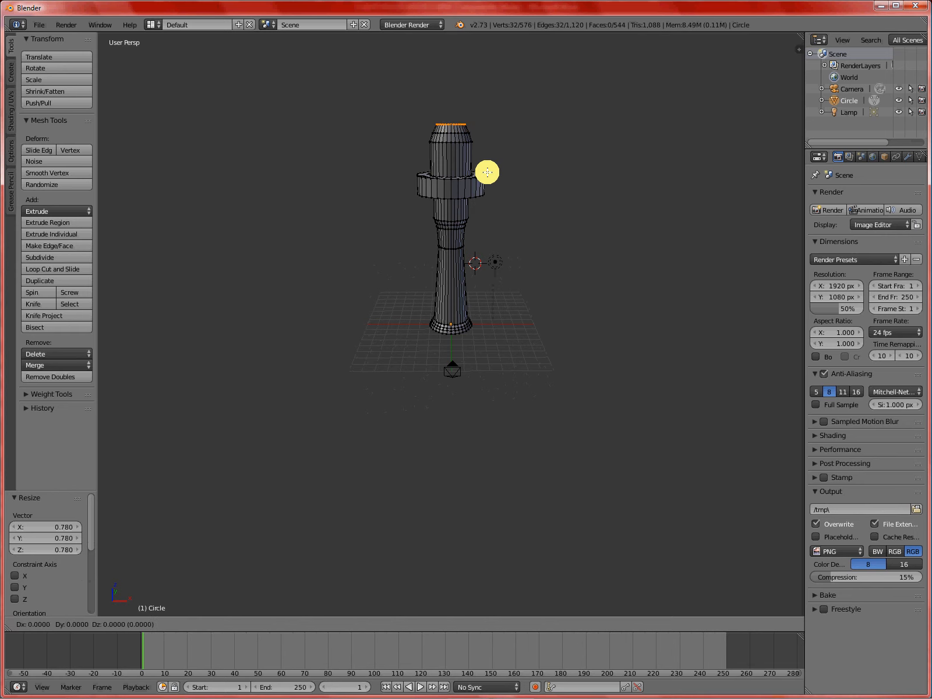
{"action": "key", "text": "z"}
{"action": "left_click", "coordinate": [485, 165]}
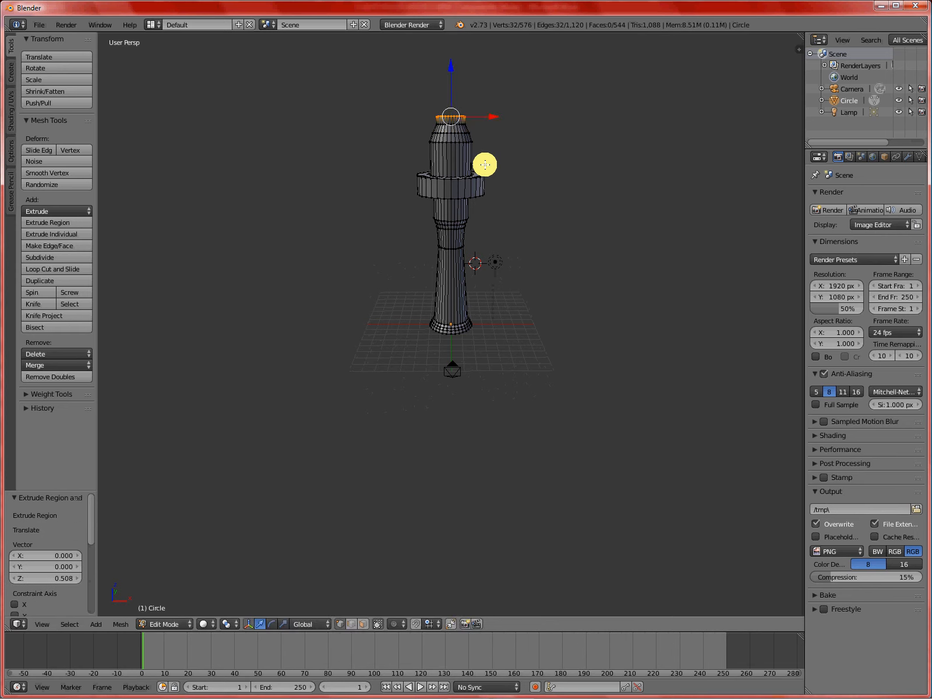
{"action": "key", "text": "s"}
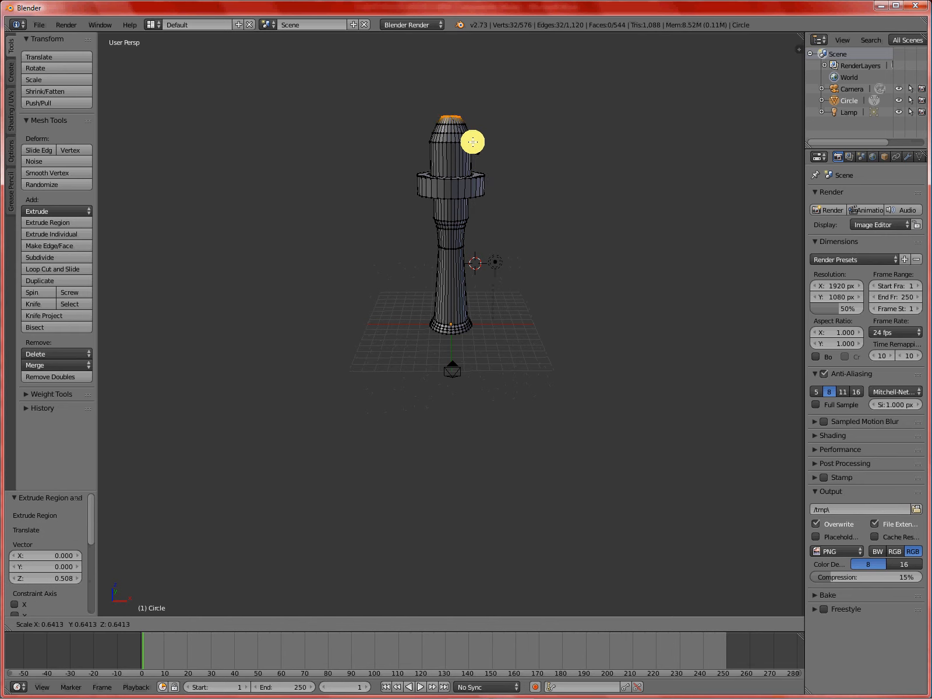
{"action": "left_click", "coordinate": [468, 137]}
Close the hole at the tip of the roof by merging the top ring's vertices at center.
{"action": "middle_click_drag", "start_coordinate": [512, 183], "coordinate": [487, 287]}
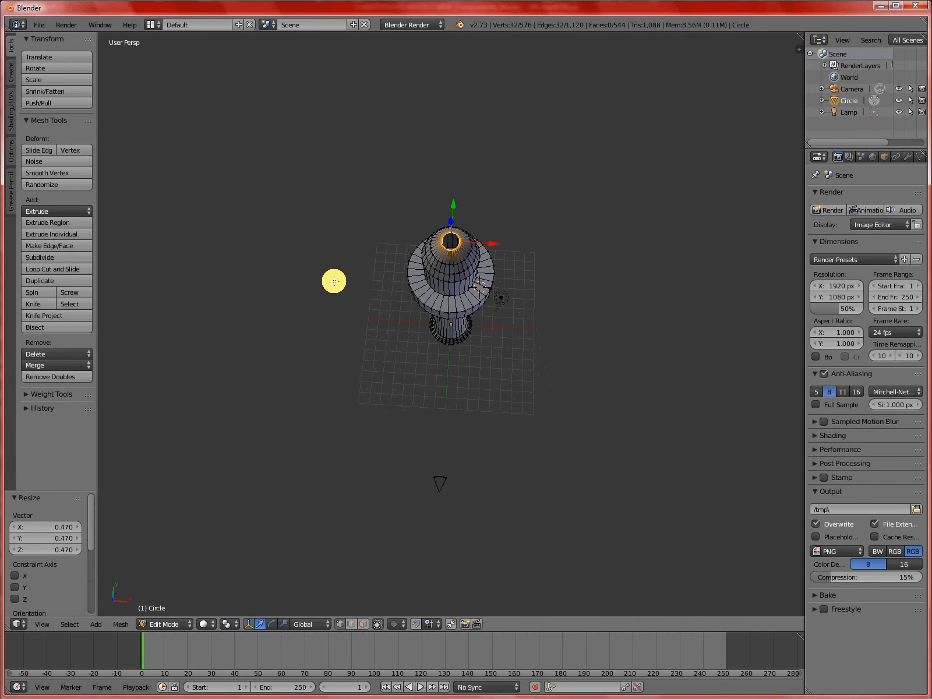
{"action": "key", "text": "w"}
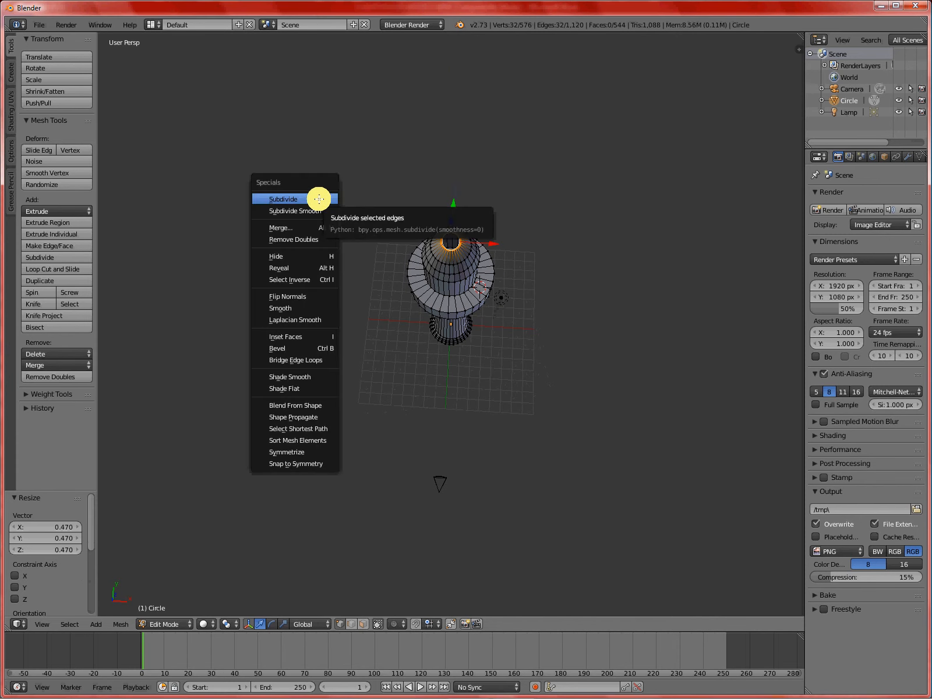
{"action": "left_click", "coordinate": [294, 227]}
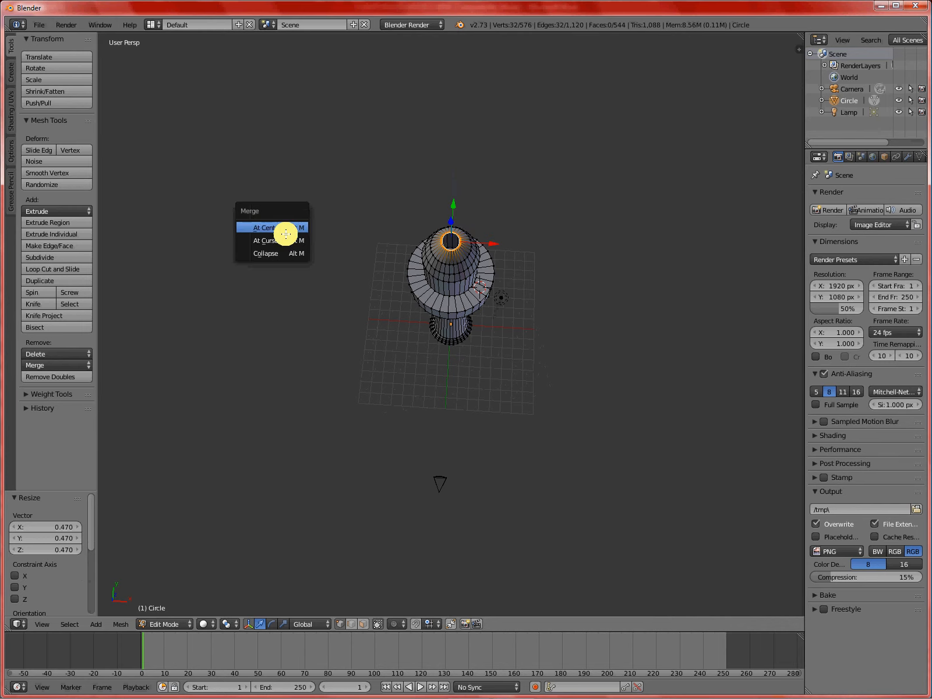
{"action": "left_click", "coordinate": [283, 228]}
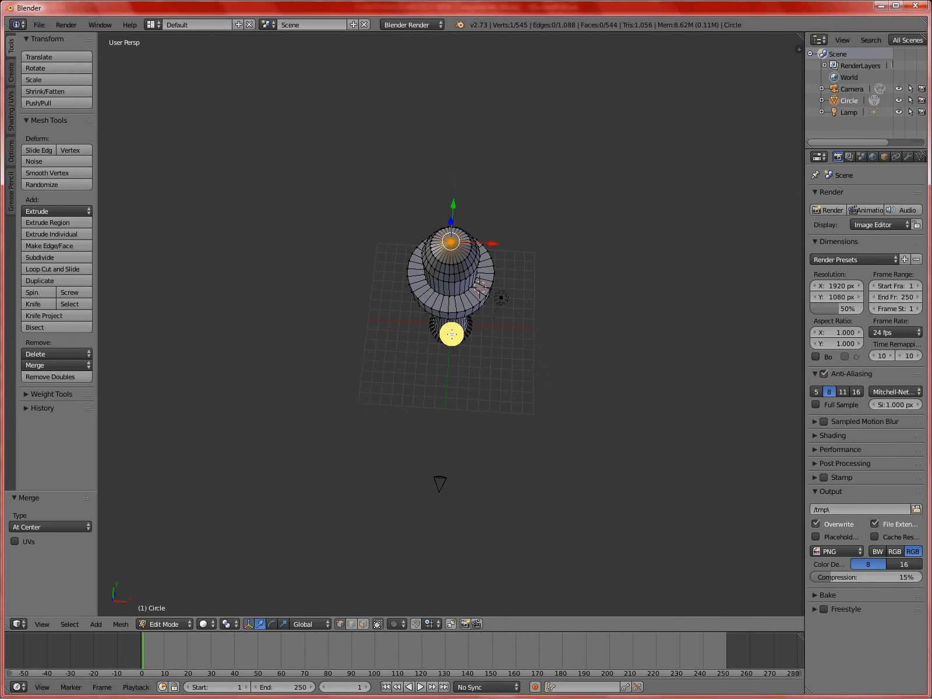
{"action": "middle_click_drag", "start_coordinate": [448, 333], "coordinate": [535, 274]}
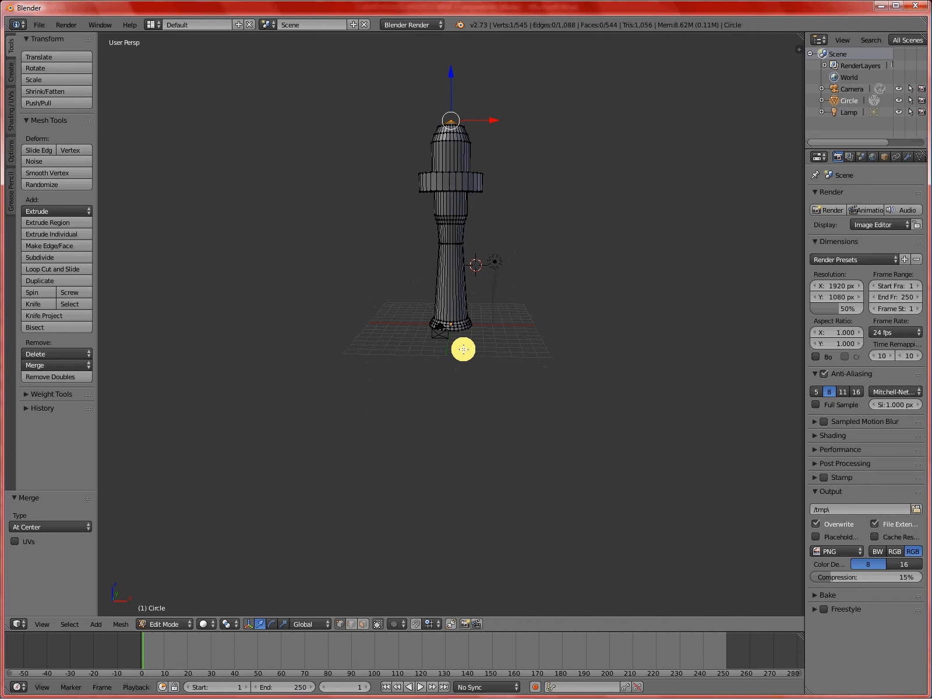
{"action": "scroll", "coordinate": [484, 396], "scroll_direction": "up", "scroll_amount": 3, "text": "shift"}
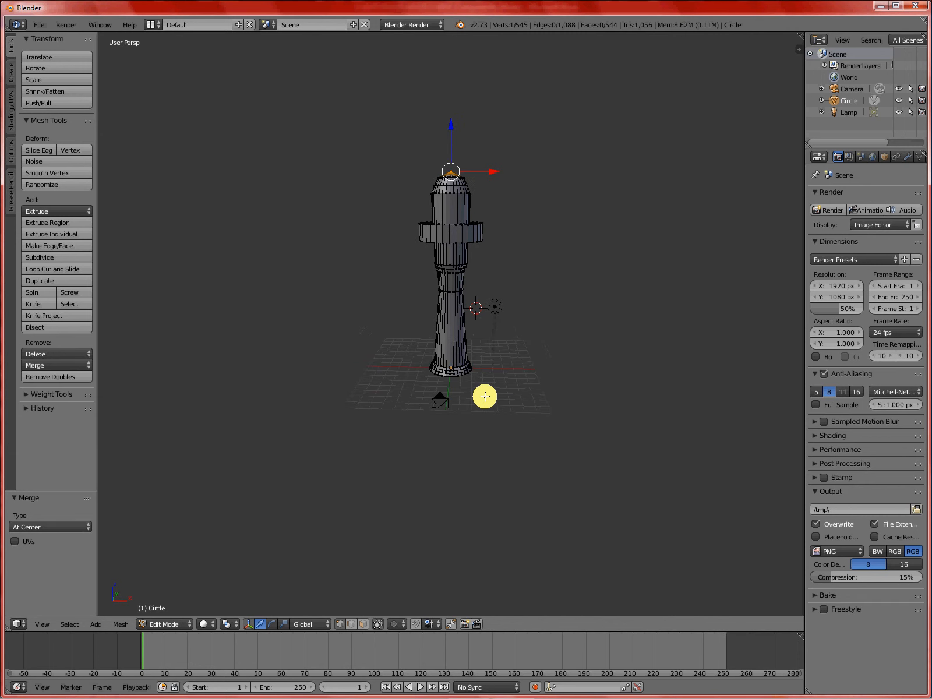
{"action": "scroll", "coordinate": [484, 397], "scroll_direction": "up", "scroll_amount": 3, "text": "shift"}
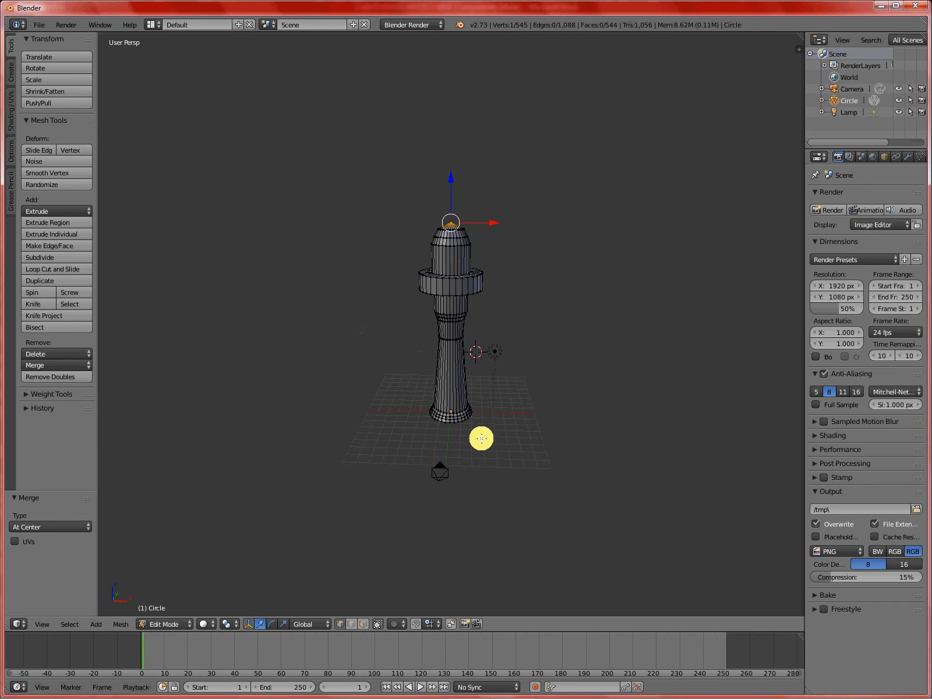
Clear the current selection and change the mesh selection mode to faces.
{"action": "scroll", "coordinate": [484, 438], "scroll_direction": "up", "scroll_amount": 2}
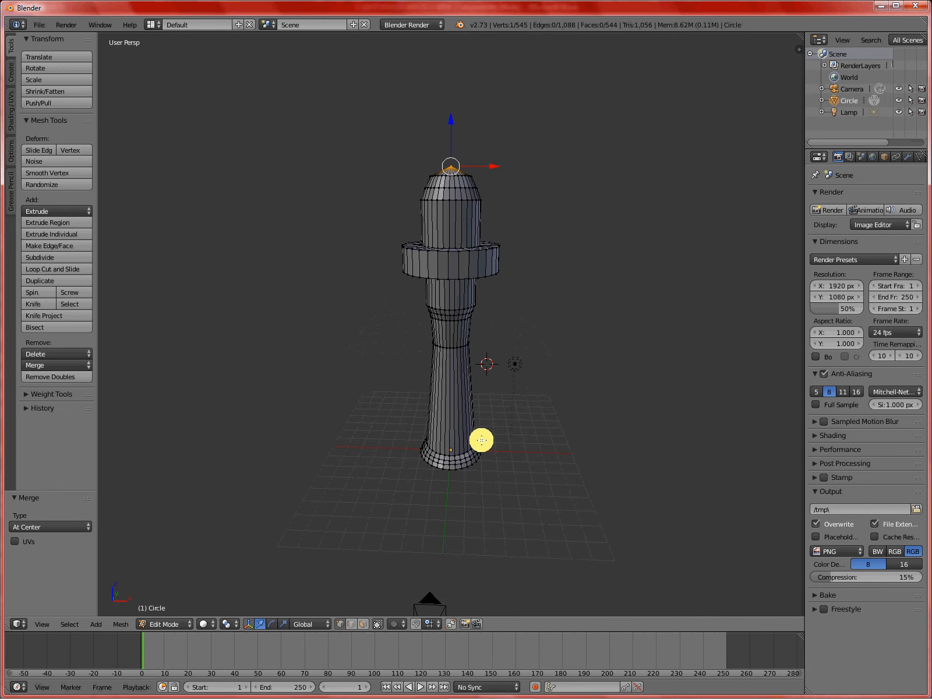
{"action": "mouse_move", "coordinate": [485, 439]}
{"action": "middle_mouse_down"}
{"action": "mouse_move", "coordinate": [482, 412]}
{"action": "mouse_move", "coordinate": [483, 429]}
{"action": "middle_mouse_up"}
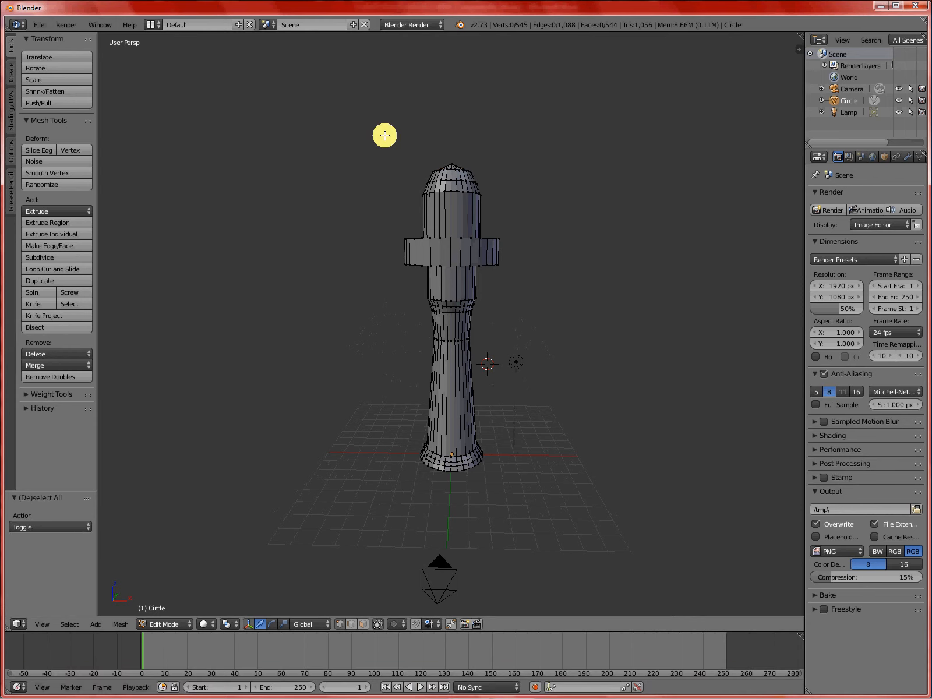
{"action": "key", "text": "a"}
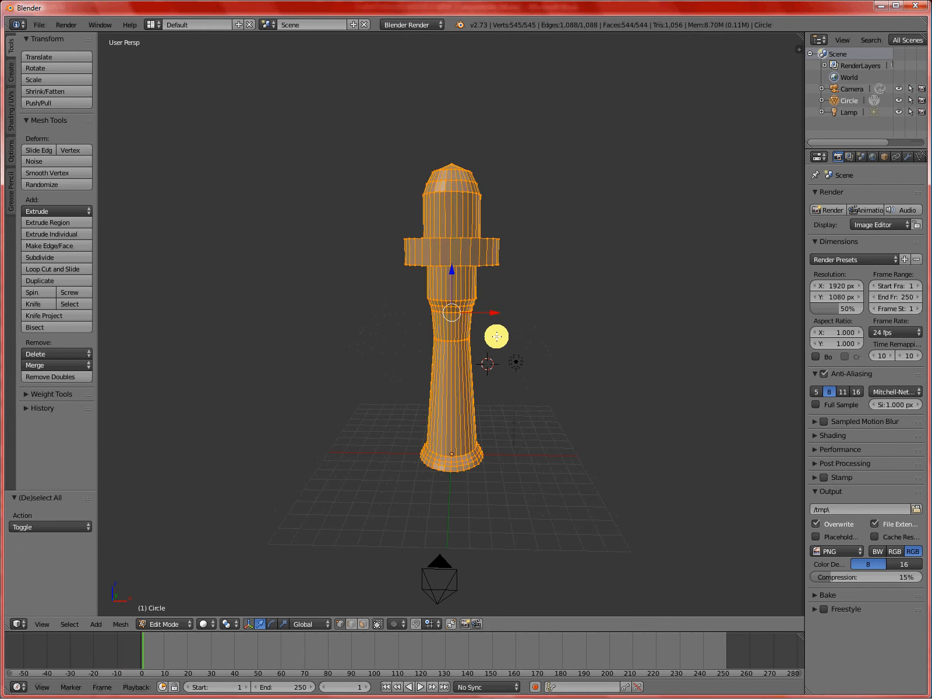
{"action": "key", "text": "a"}
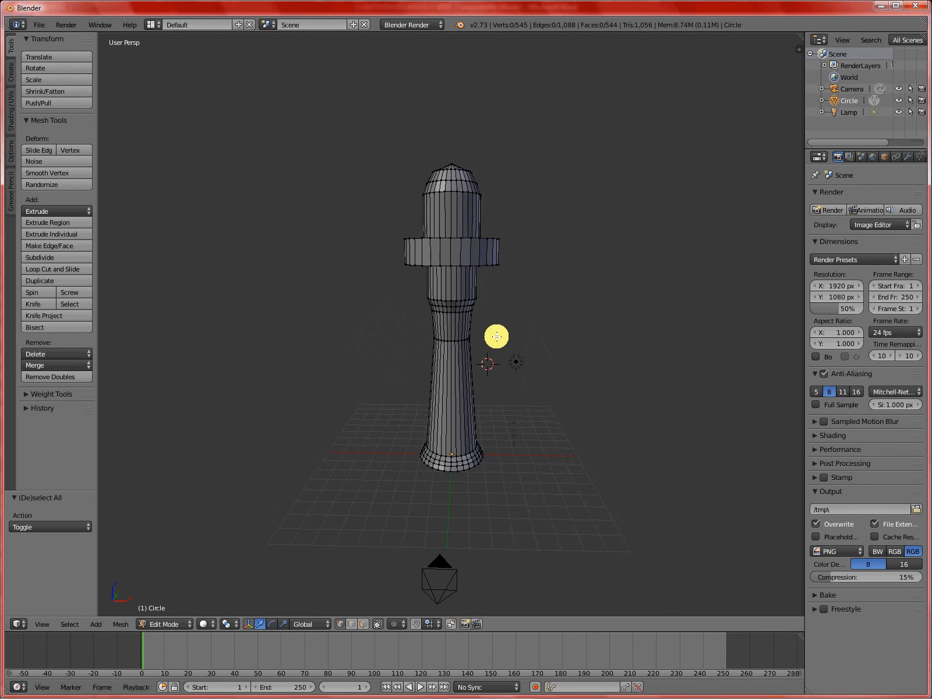
{"action": "left_click", "coordinate": [363, 623]}
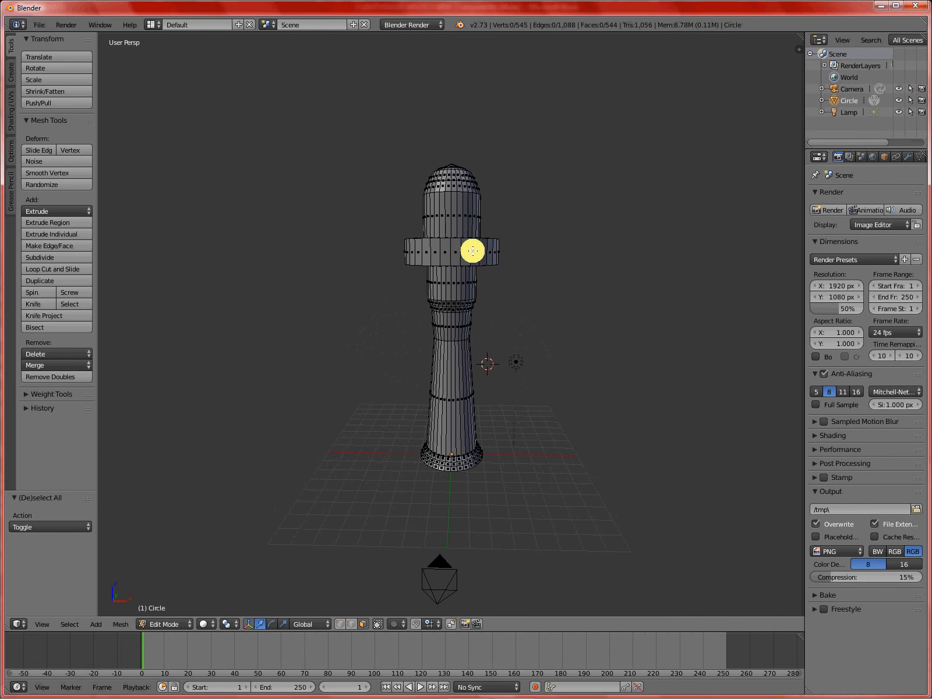
Delete eight pairs of adjacent wall faces around the lantern room, leaving two faces between pairs, to open windows.
{"action": "scroll", "coordinate": [472, 249], "scroll_direction": "up", "scroll_amount": 5}
{"action": "scroll", "coordinate": [511, 202], "scroll_direction": "up", "scroll_amount": 6, "text": "shift"}
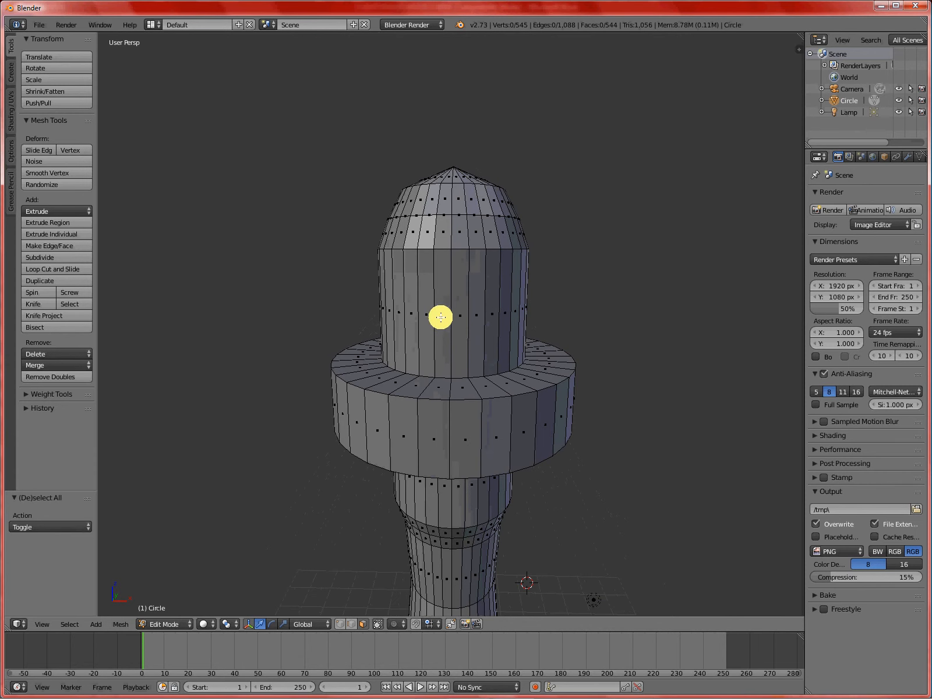
{"action": "right_click", "coordinate": [446, 317]}
{"action": "right_click", "coordinate": [456, 316], "text": "shift"}
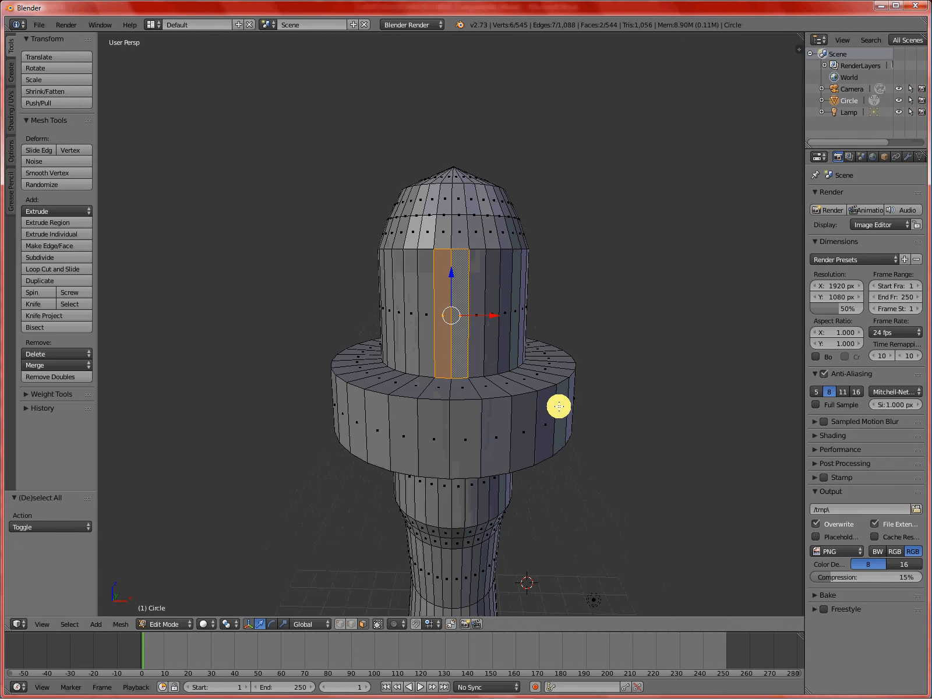
{"action": "middle_click_drag", "start_coordinate": [558, 404], "coordinate": [508, 419]}
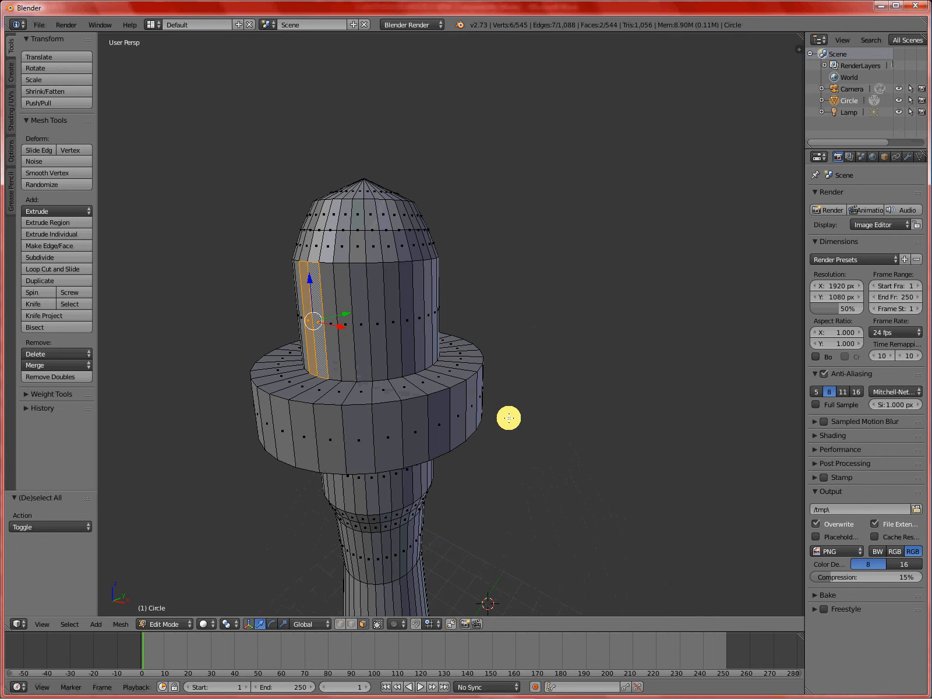
{"action": "right_click", "coordinate": [361, 323], "text": "shift"}
{"action": "right_click", "coordinate": [378, 321], "text": "shift"}
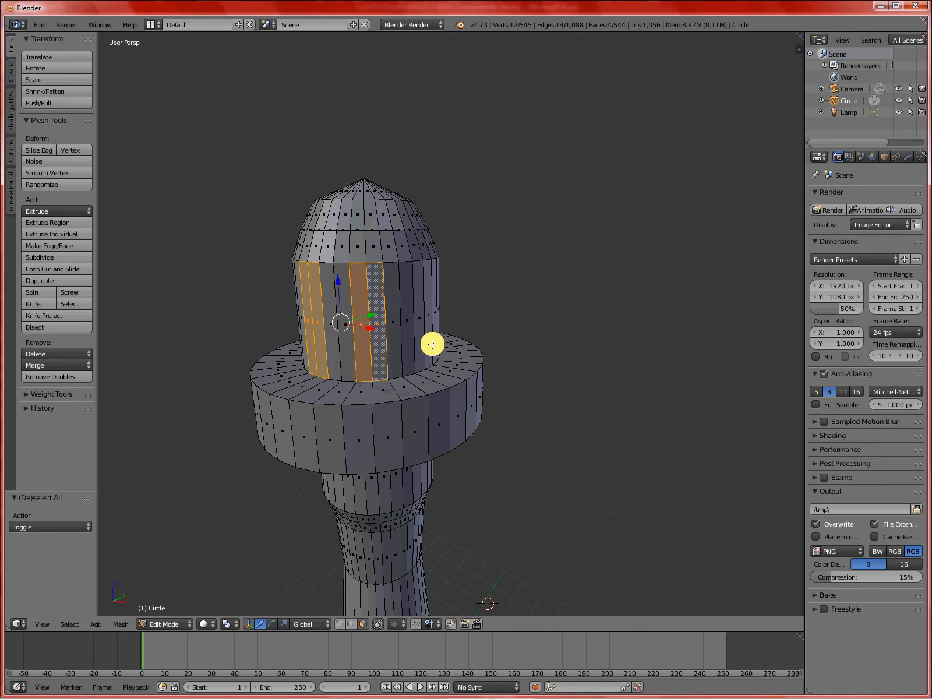
{"action": "middle_click_drag", "start_coordinate": [430, 343], "coordinate": [371, 351]}
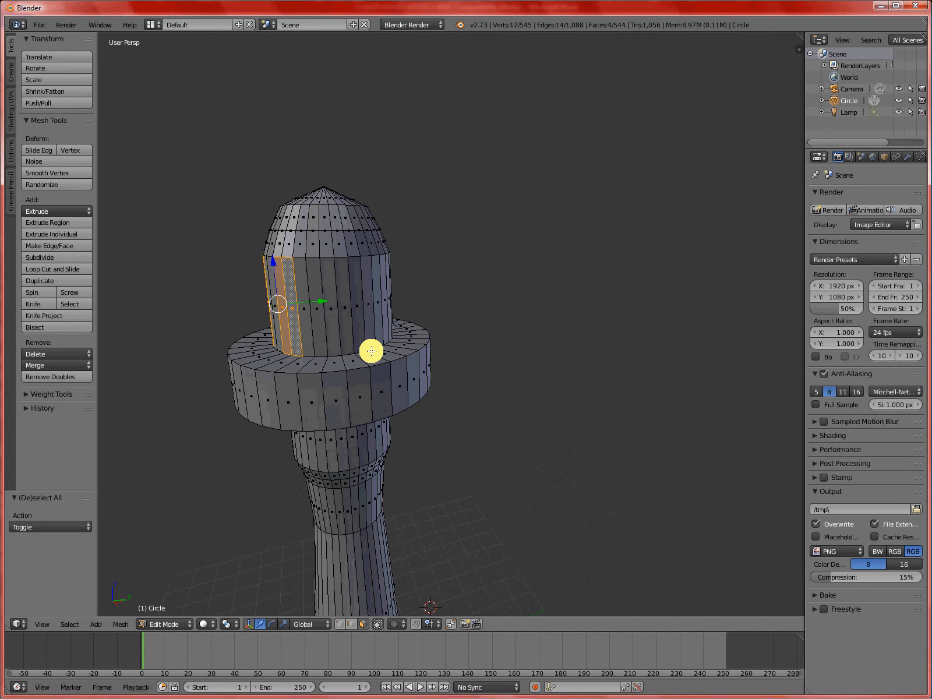
{"action": "right_click", "coordinate": [329, 307], "text": "shift"}
{"action": "right_click", "coordinate": [341, 307], "text": "shift"}
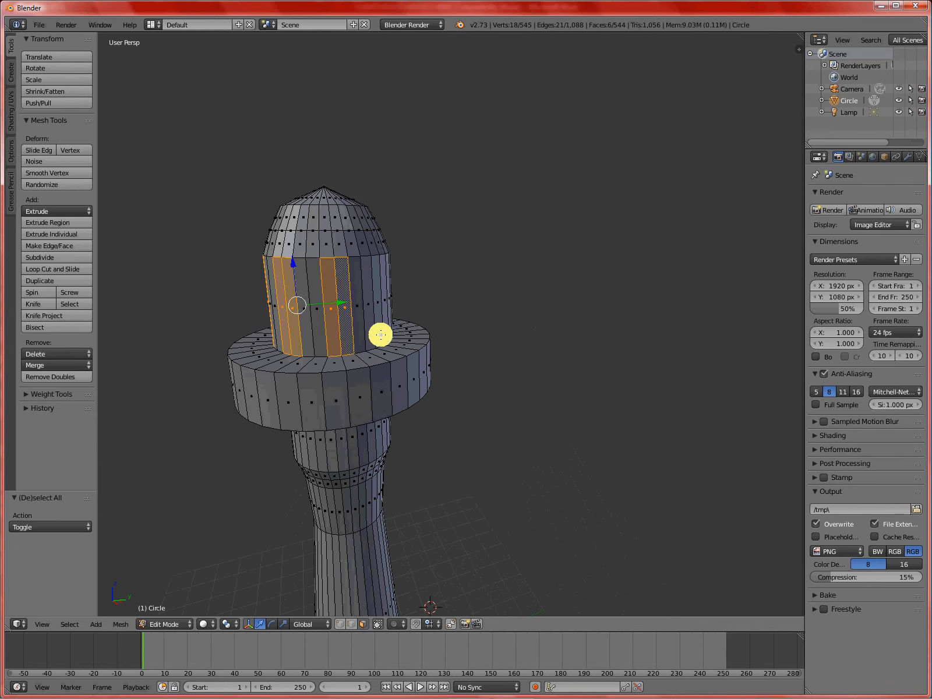
{"action": "middle_click_drag", "start_coordinate": [381, 335], "coordinate": [337, 308]}
{"action": "right_click", "coordinate": [354, 287], "text": "shift"}
{"action": "right_click", "coordinate": [366, 290], "text": "shift"}
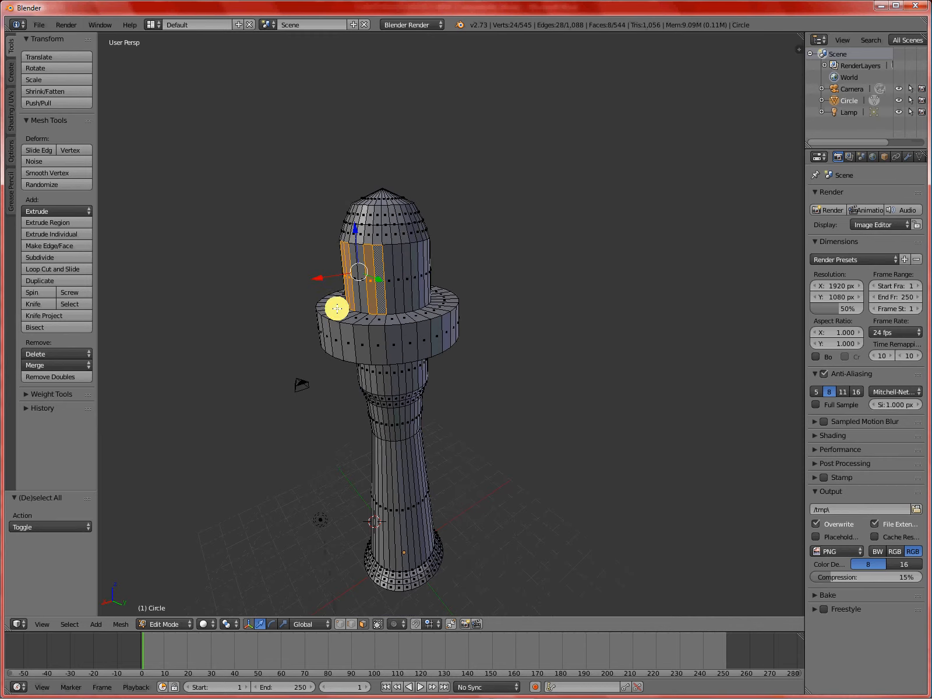
{"action": "right_click", "coordinate": [410, 282], "text": "shift"}
{"action": "middle_click_drag", "start_coordinate": [480, 300], "coordinate": [398, 300]}
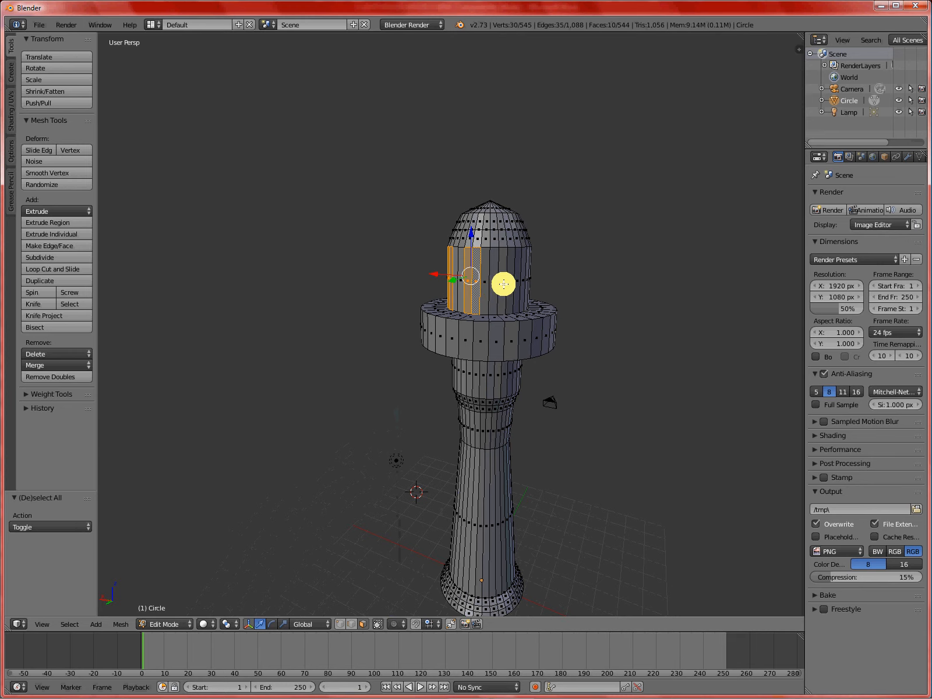
{"action": "right_click", "coordinate": [502, 284], "text": "shift"}
{"action": "right_click", "coordinate": [507, 283], "text": "shift"}
{"action": "middle_click_drag", "start_coordinate": [507, 283], "coordinate": [470, 310]}
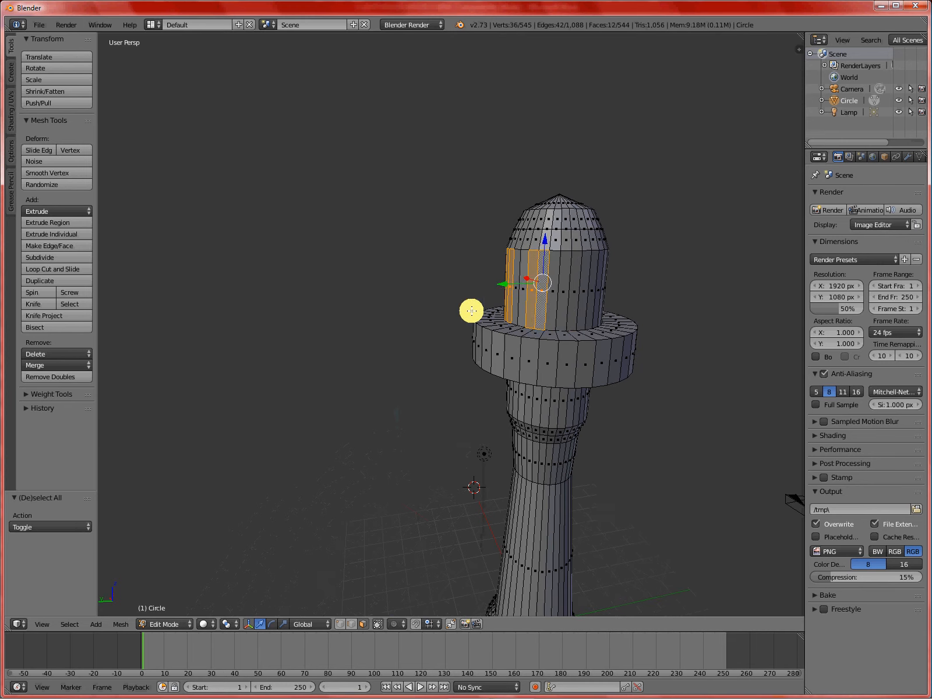
{"action": "right_click", "coordinate": [572, 294], "text": "shift"}
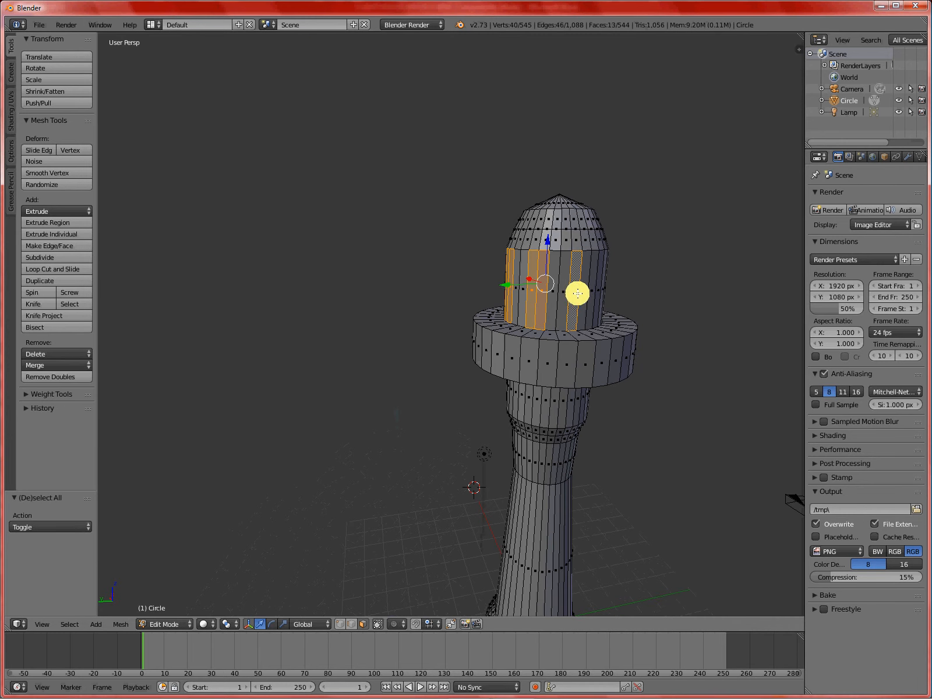
{"action": "right_click", "coordinate": [584, 291], "text": "shift"}
{"action": "middle_click_drag", "start_coordinate": [584, 291], "coordinate": [579, 316]}
{"action": "right_click", "coordinate": [603, 320], "text": "shift"}
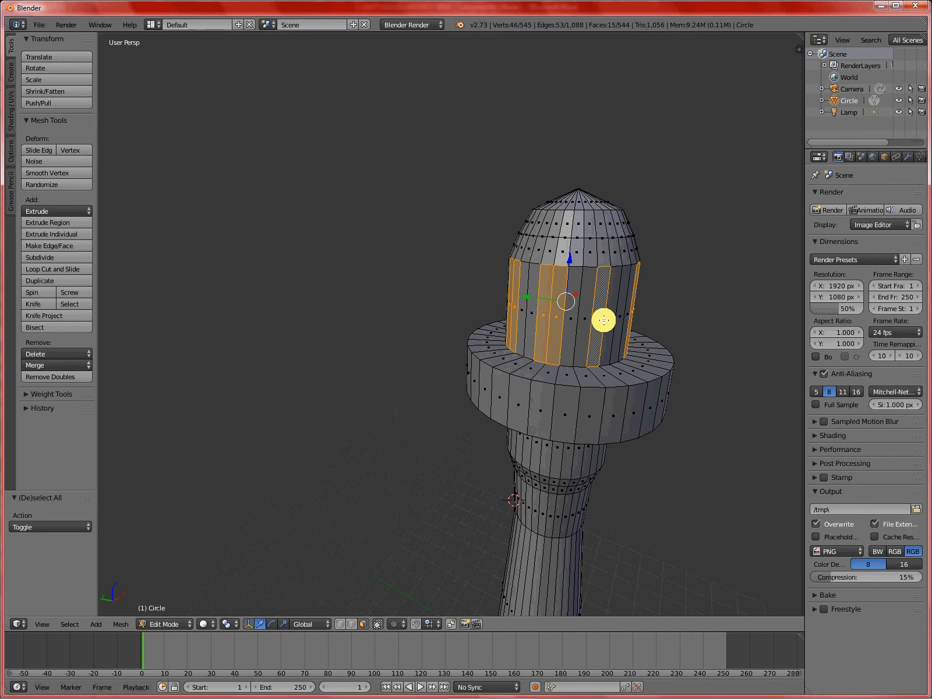
{"action": "right_click", "coordinate": [611, 318], "text": "shift"}
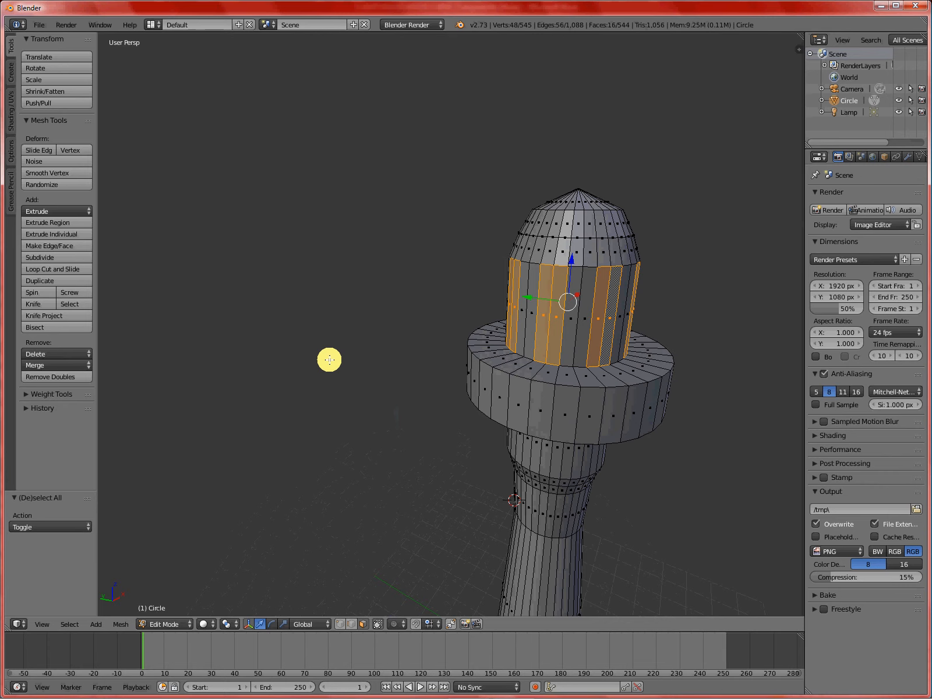
{"action": "key", "text": "x"}
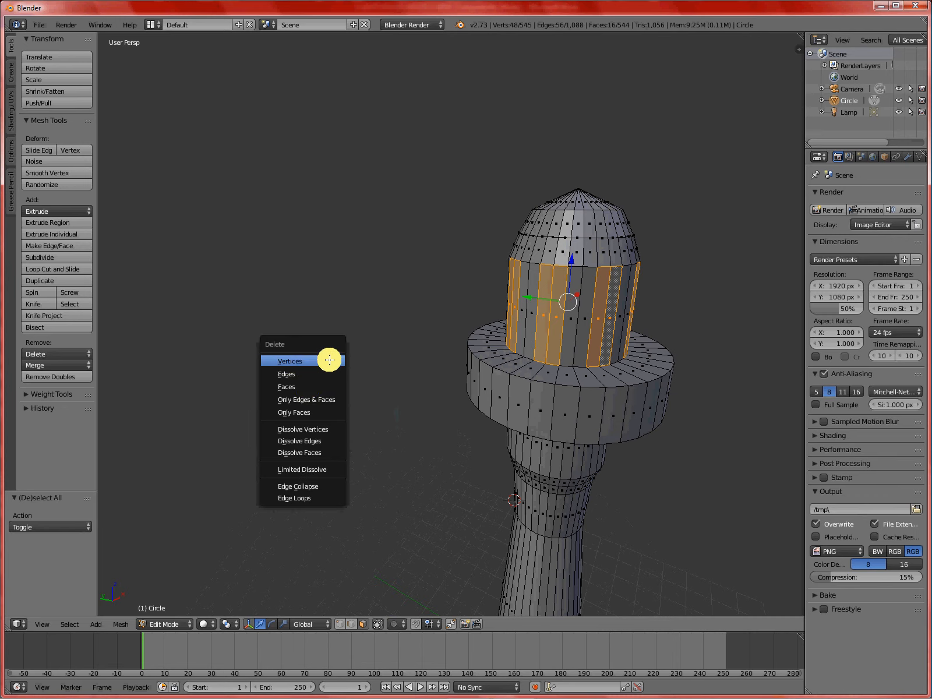
{"action": "left_click", "coordinate": [307, 386]}
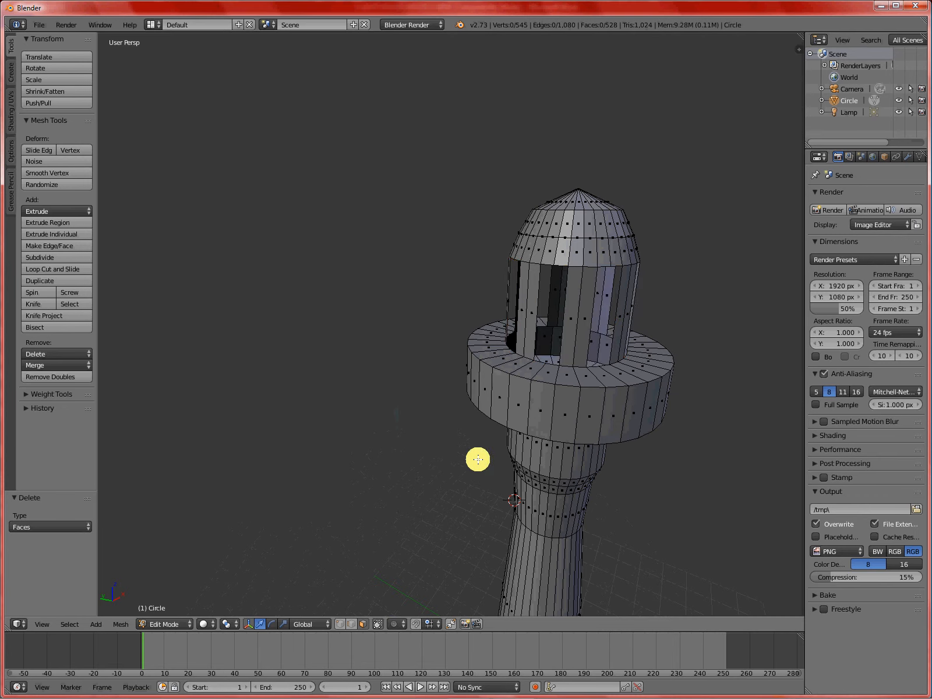
Inspect the window openings and compare the tower with the reference pictures in the Word document 3 LIGHTHOUSES MODELS MINE, returning to Blender.
{"action": "middle_click_drag", "start_coordinate": [478, 459], "coordinate": [609, 462]}
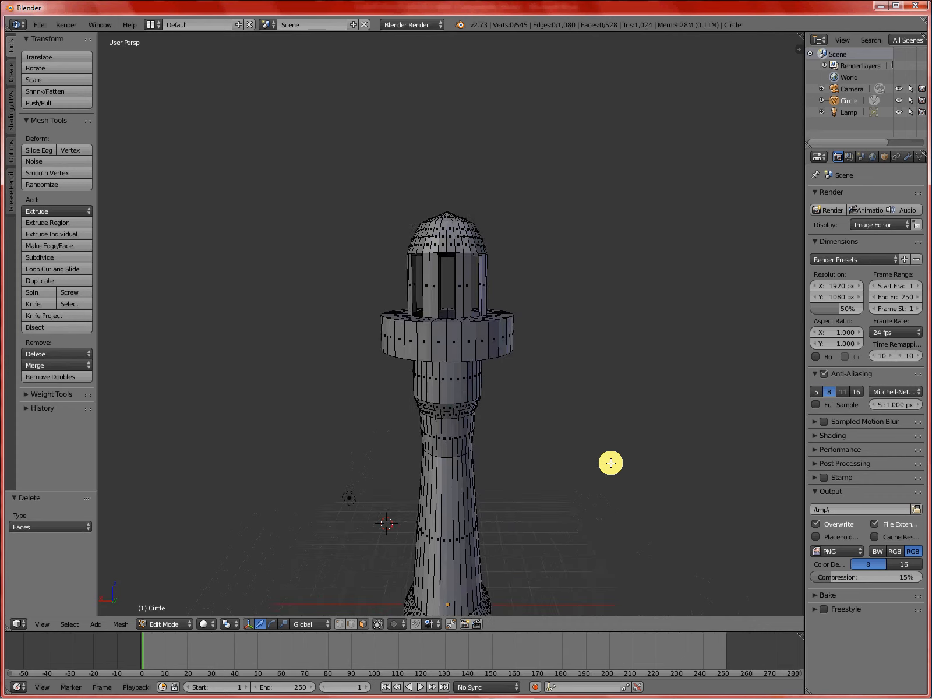
{"action": "scroll", "coordinate": [482, 488], "scroll_direction": "down", "scroll_amount": 3}
{"action": "middle_click_drag", "start_coordinate": [481, 488], "coordinate": [501, 473]}
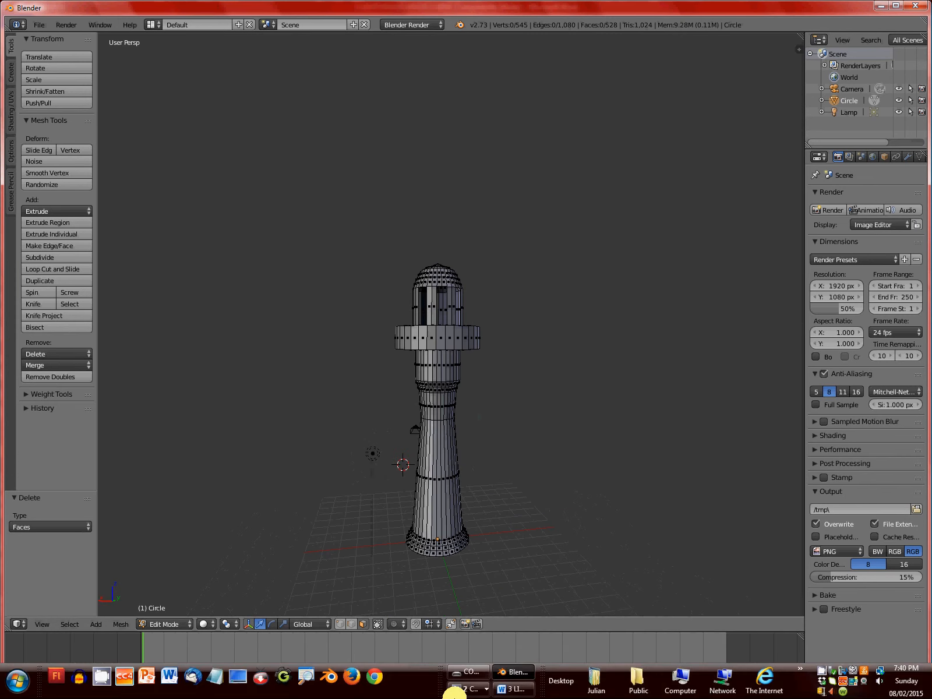
{"action": "left_click", "coordinate": [509, 689]}
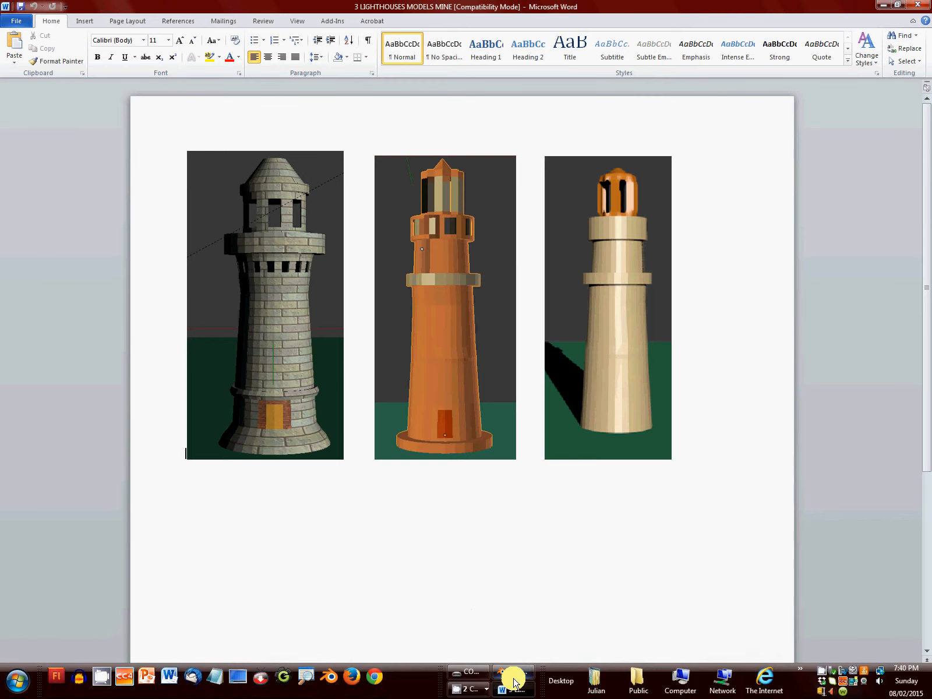
{"action": "left_click", "coordinate": [508, 691]}
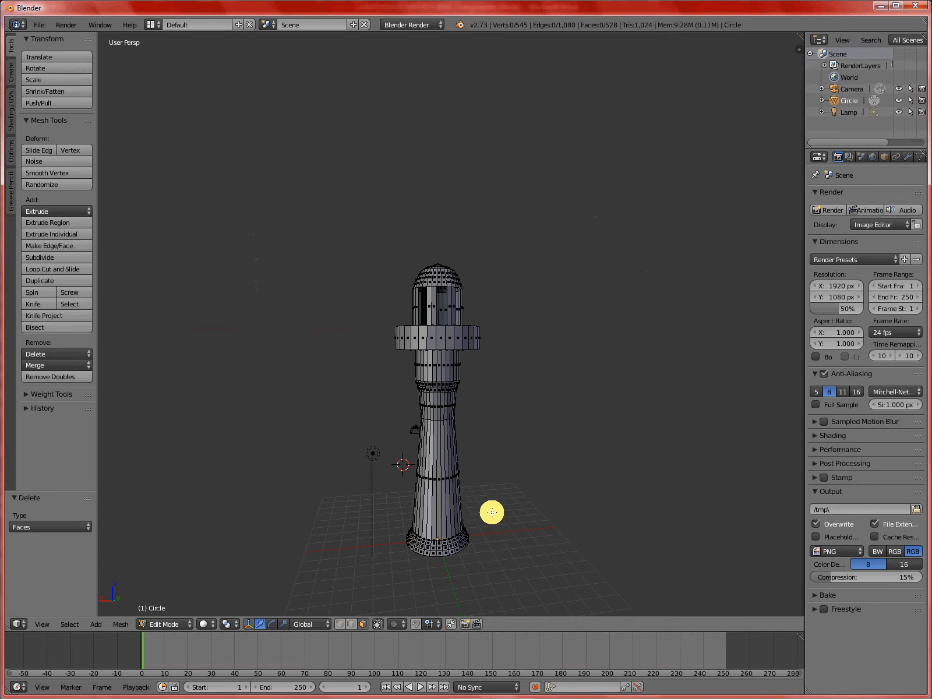
Display the lighthouse in wireframe and change the mesh selection mode to vertices.
{"action": "mouse_move", "coordinate": [491, 511]}
{"action": "middle_mouse_down"}
{"action": "mouse_move", "coordinate": [507, 522]}
{"action": "mouse_move", "coordinate": [501, 493]}
{"action": "mouse_move", "coordinate": [503, 517]}
{"action": "mouse_move", "coordinate": [505, 509]}
{"action": "middle_mouse_up"}
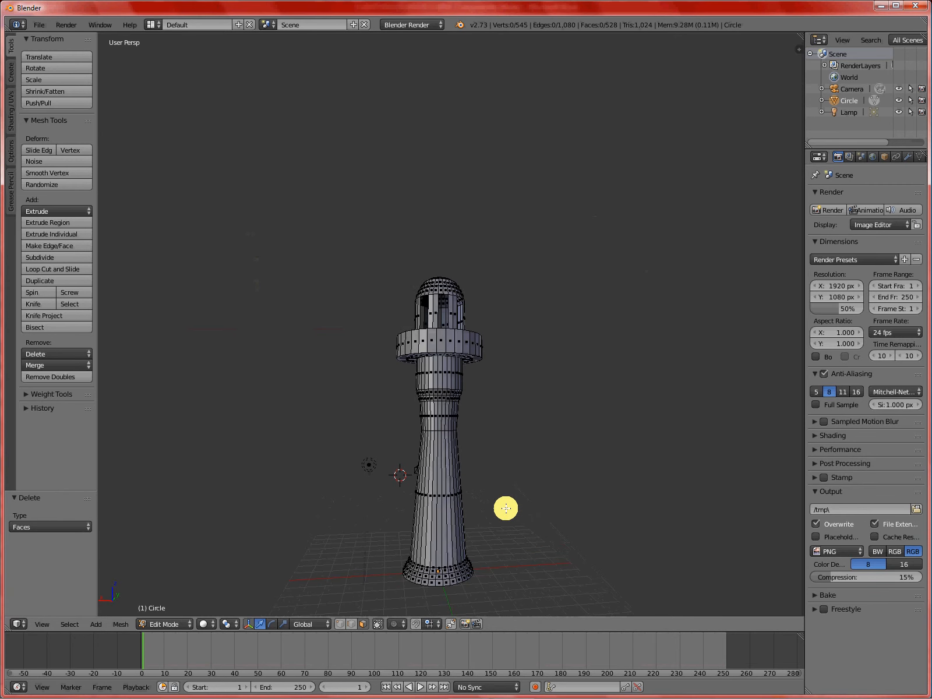
{"action": "scroll", "coordinate": [506, 492], "scroll_direction": "up", "scroll_amount": 3}
{"action": "scroll", "coordinate": [488, 510], "scroll_direction": "down", "scroll_amount": 1}
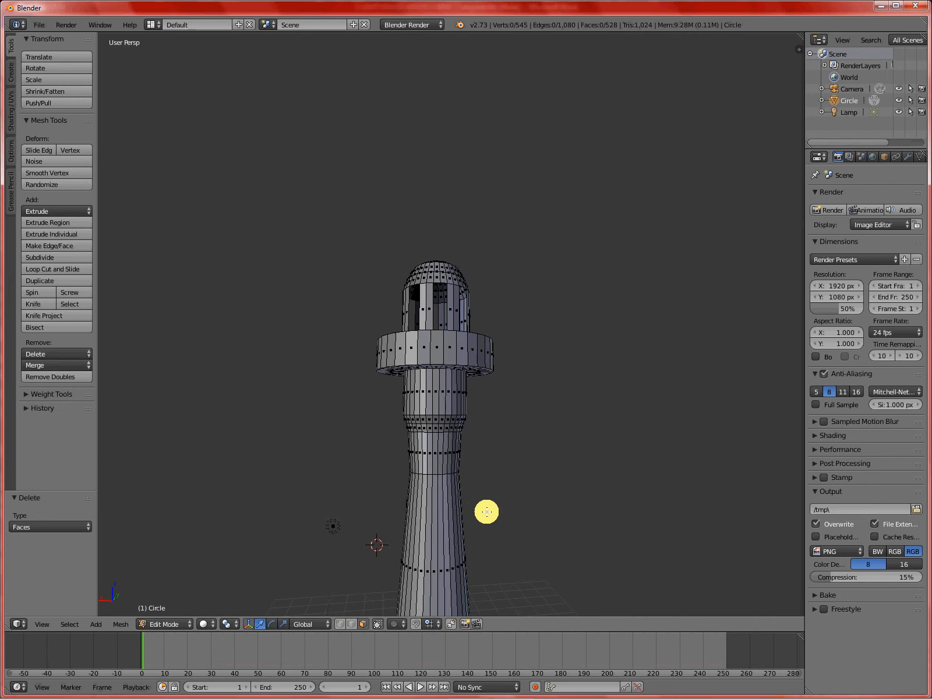
{"action": "scroll", "coordinate": [487, 512], "scroll_direction": "up", "scroll_amount": 1}
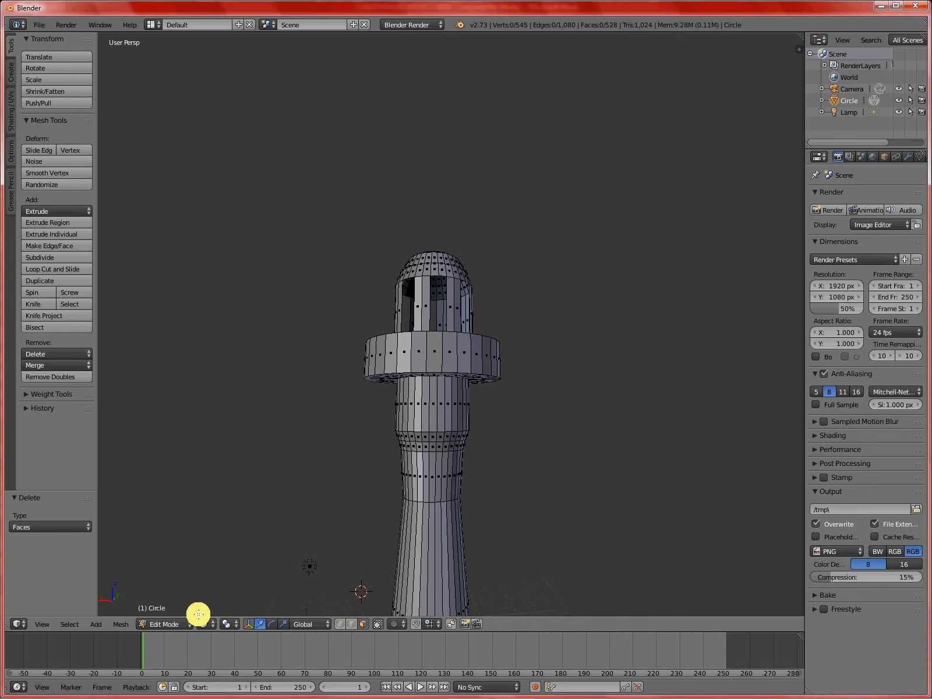
{"action": "key", "text": "z"}
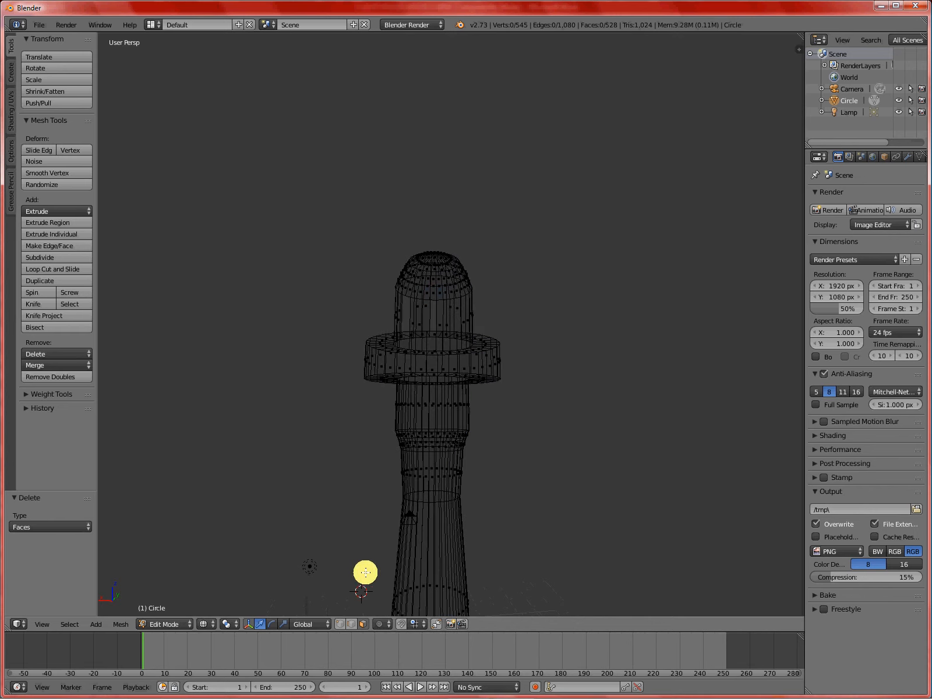
{"action": "left_click", "coordinate": [339, 624]}
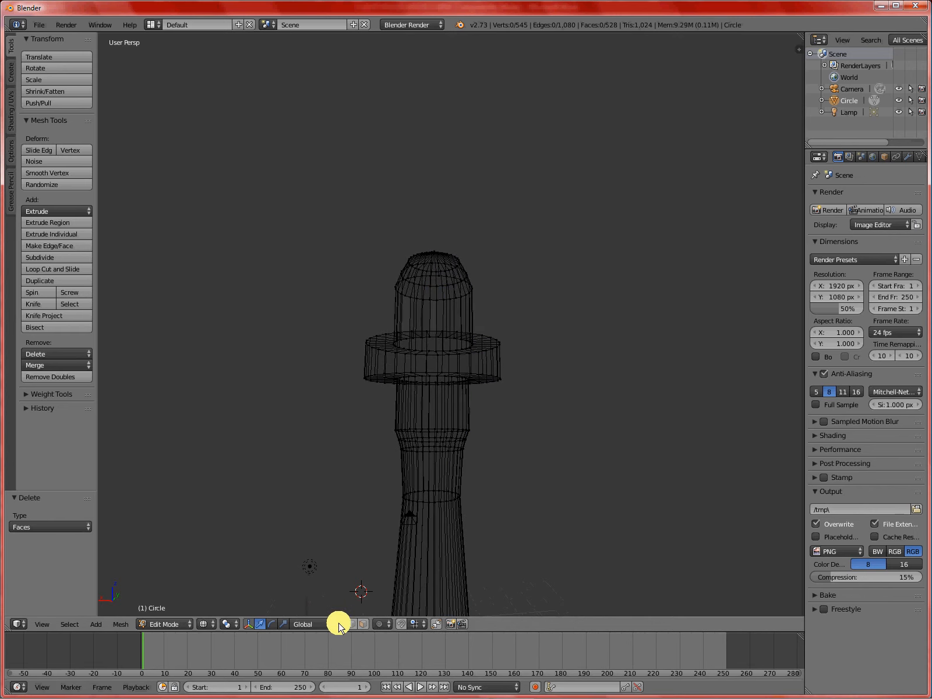
Move the vertex ring just below the flared collar under the gallery about 0.27 down along Z, and restore solid shading.
{"action": "middle_click_drag", "start_coordinate": [504, 541], "coordinate": [502, 528]}
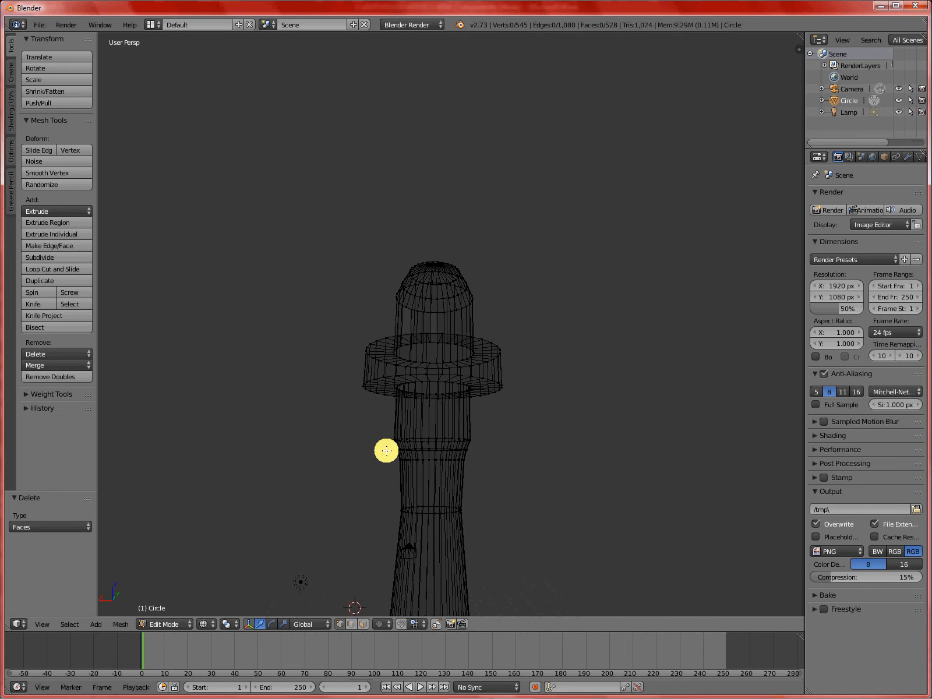
{"action": "mouse_move", "coordinate": [483, 470]}
{"action": "middle_mouse_down"}
{"action": "mouse_move", "coordinate": [483, 480]}
{"action": "mouse_move", "coordinate": [483, 458]}
{"action": "middle_mouse_up"}
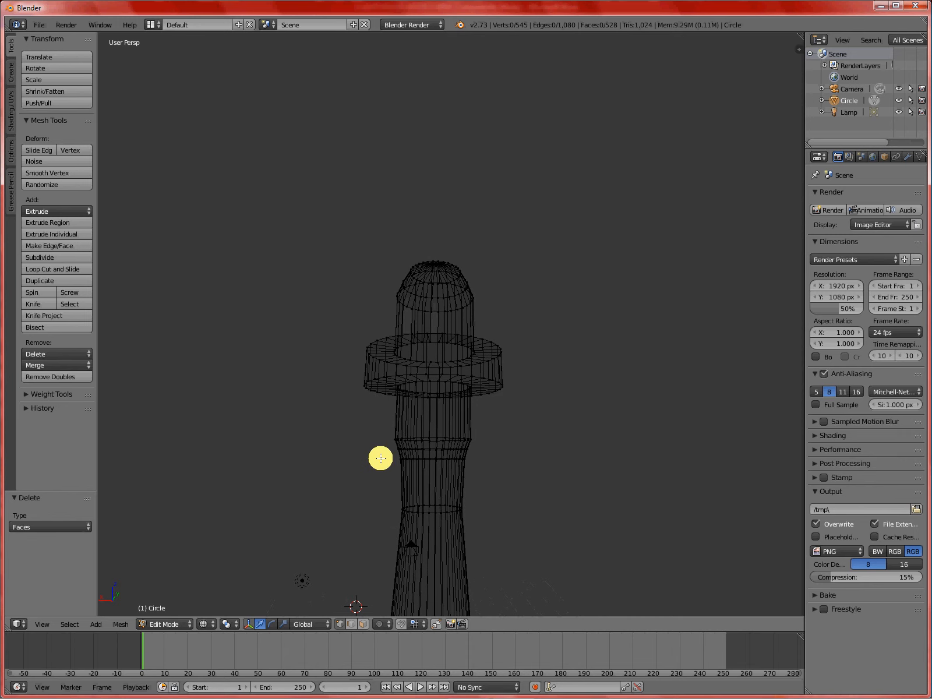
{"action": "key", "text": "b"}
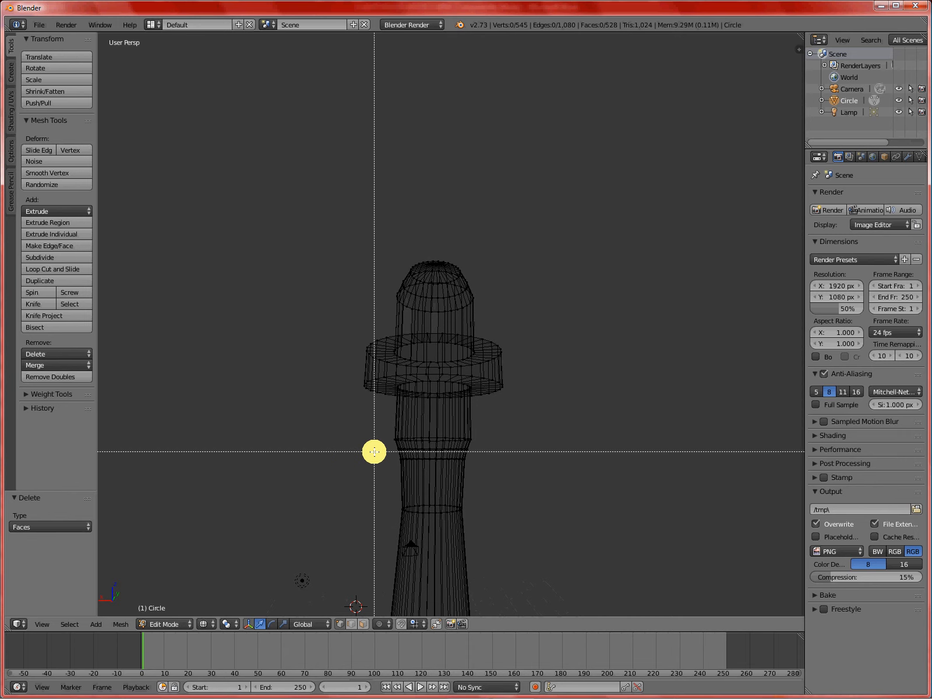
{"action": "left_click_drag", "start_coordinate": [346, 455], "coordinate": [493, 478]}
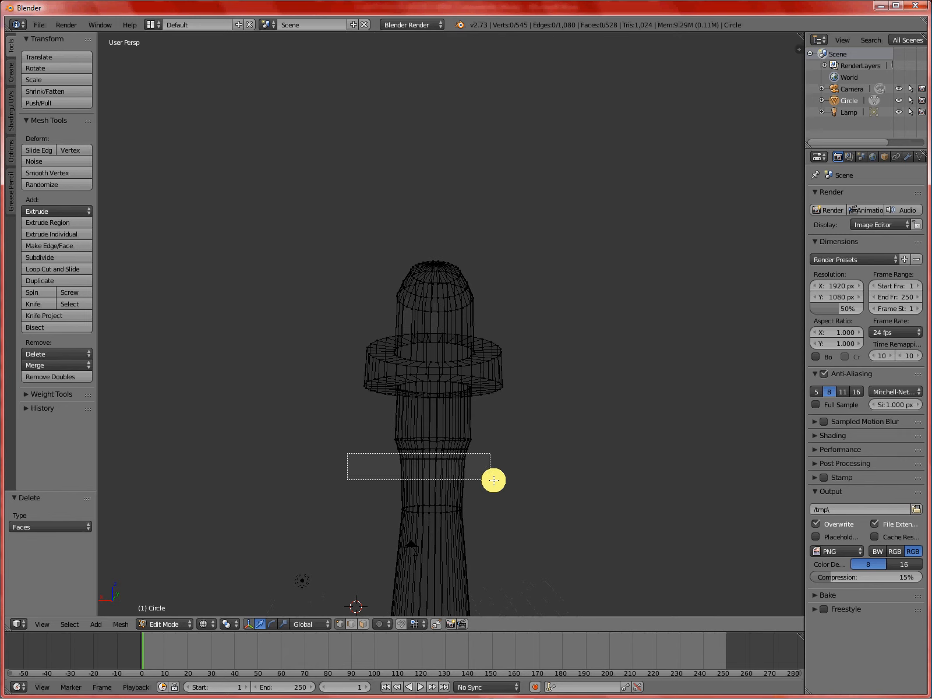
{"action": "key", "text": "g"}
{"action": "key", "text": "z"}
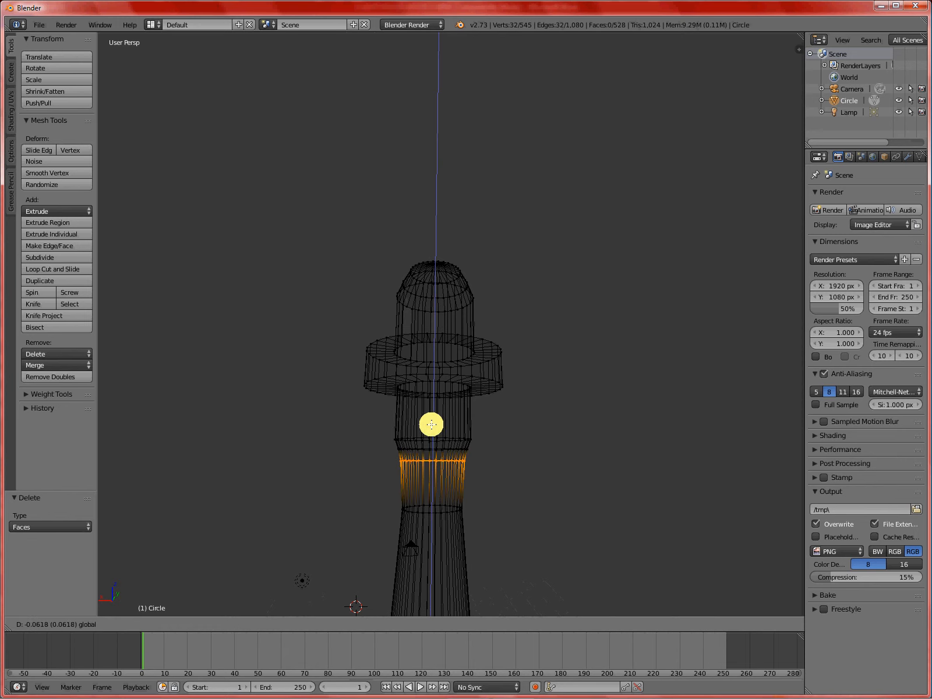
{"action": "left_click", "coordinate": [375, 426]}
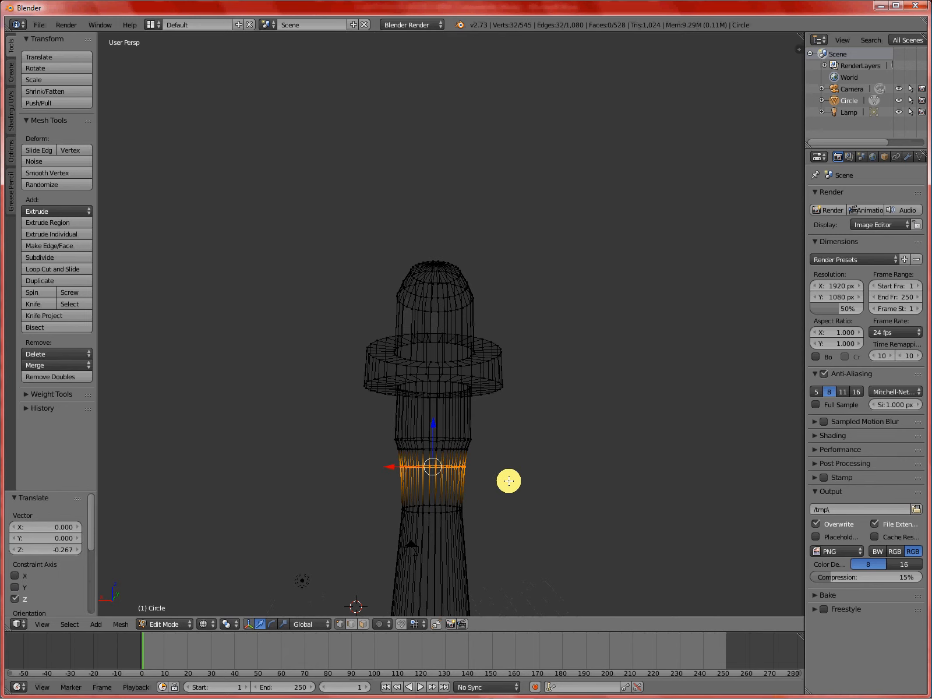
{"action": "key", "text": "z"}
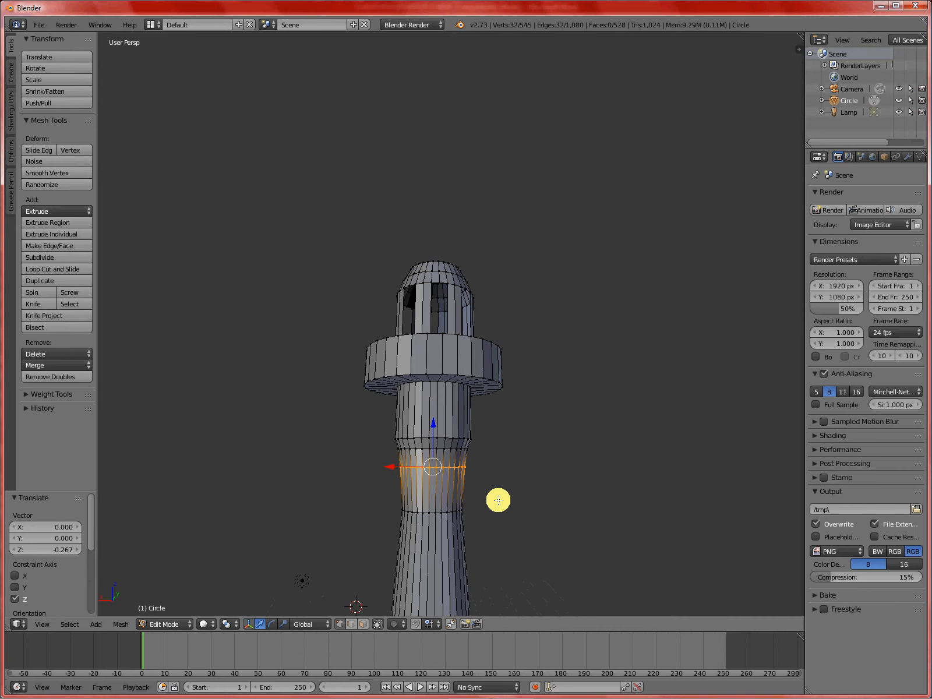
Clear the vertex selection and change the mesh selection mode to faces.
{"action": "key", "text": "Tab"}
{"action": "key", "text": "Tab"}
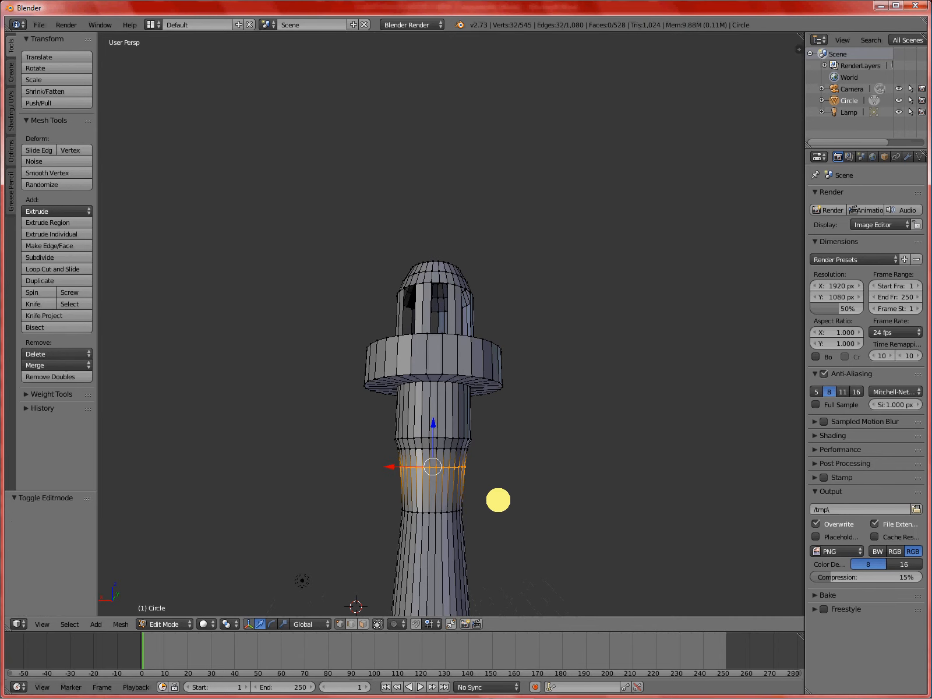
{"action": "key", "text": "a"}
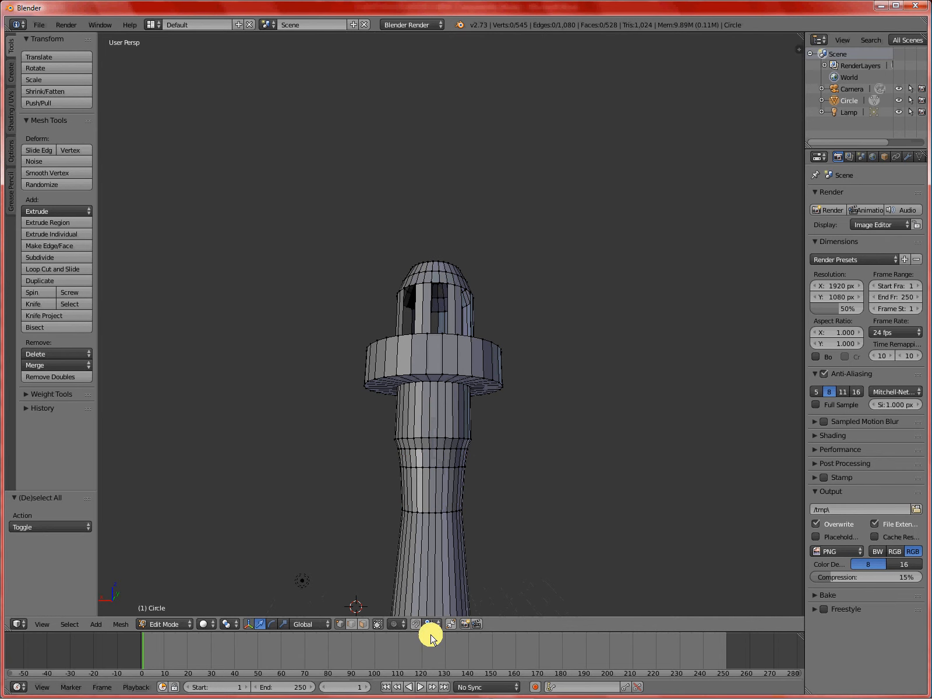
{"action": "left_click", "coordinate": [362, 623]}
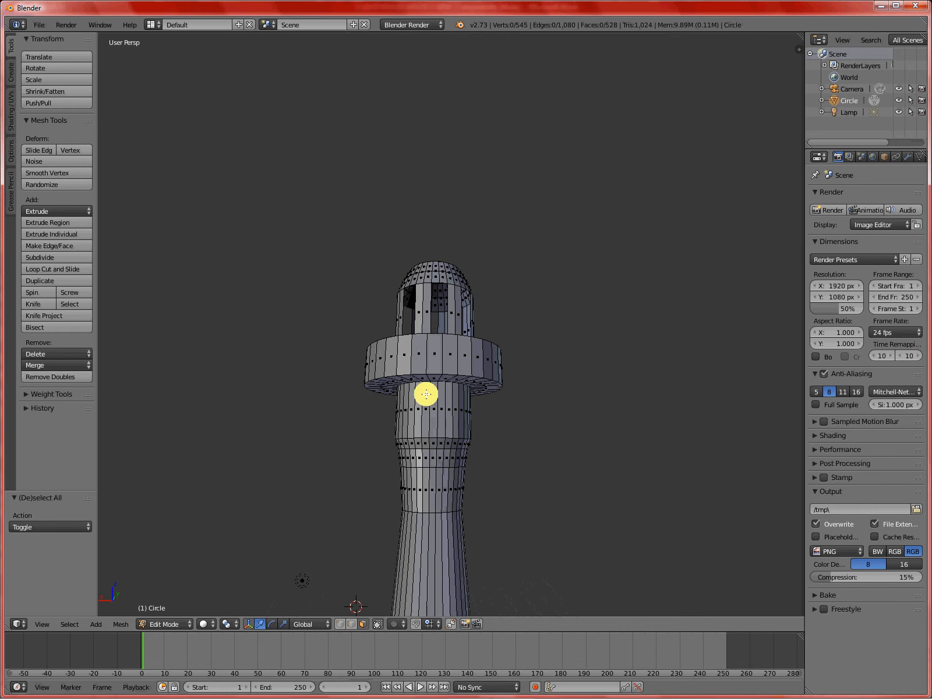
Delete eight pairs of adjacent faces around the tower band below the flared collar, leaving two faces between pairs, to open windows.
{"action": "right_click", "coordinate": [428, 493]}
{"action": "right_click", "coordinate": [441, 498], "text": "shift"}
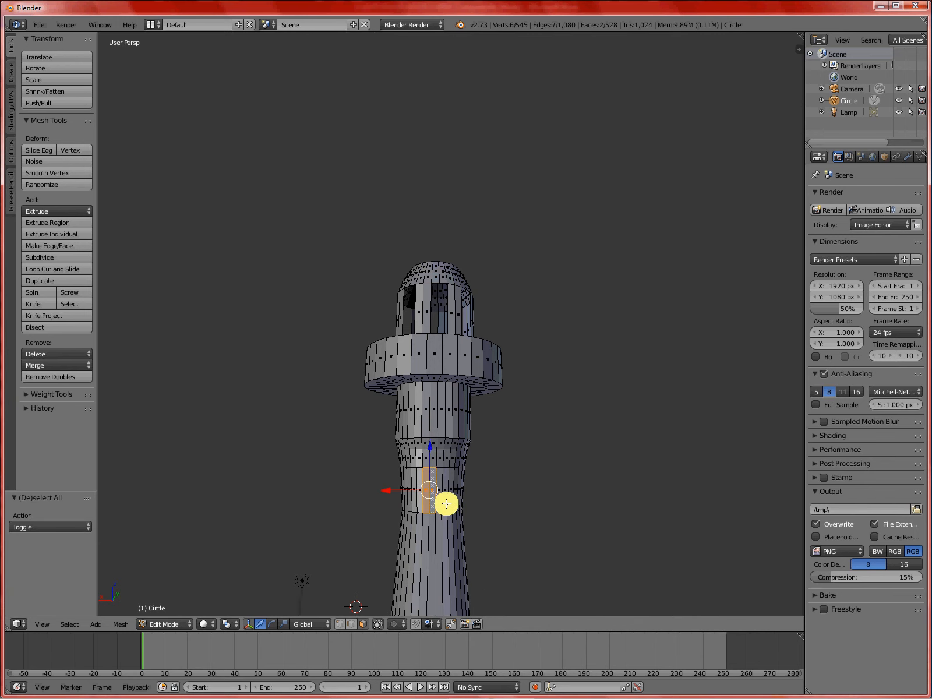
{"action": "middle_click_drag", "start_coordinate": [443, 502], "coordinate": [510, 499]}
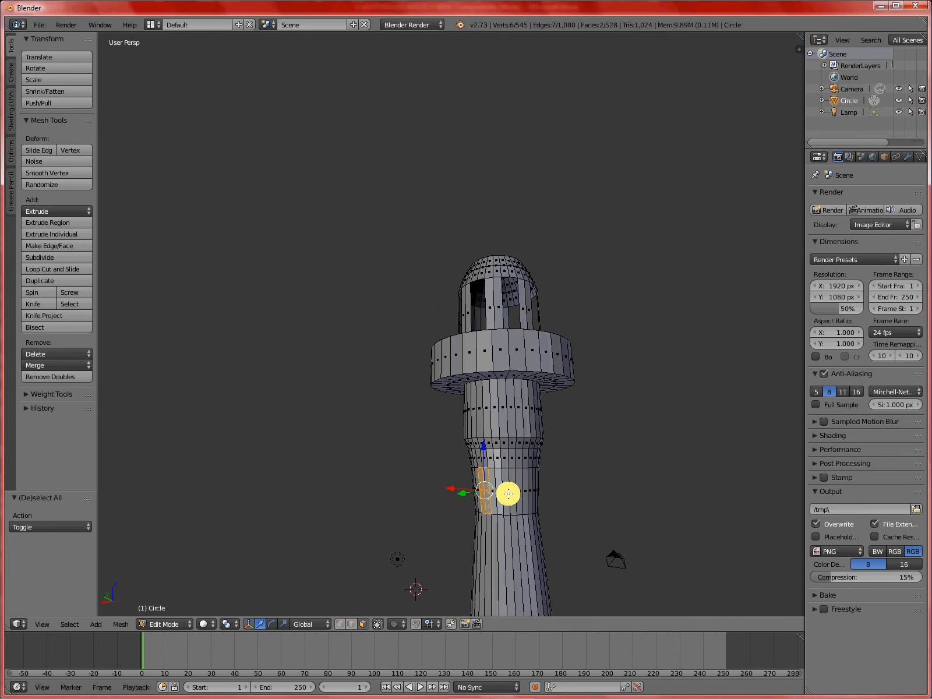
{"action": "right_click", "coordinate": [507, 494], "text": "shift"}
{"action": "right_click", "coordinate": [512, 493], "text": "shift"}
{"action": "middle_click_drag", "start_coordinate": [560, 522], "coordinate": [502, 523]}
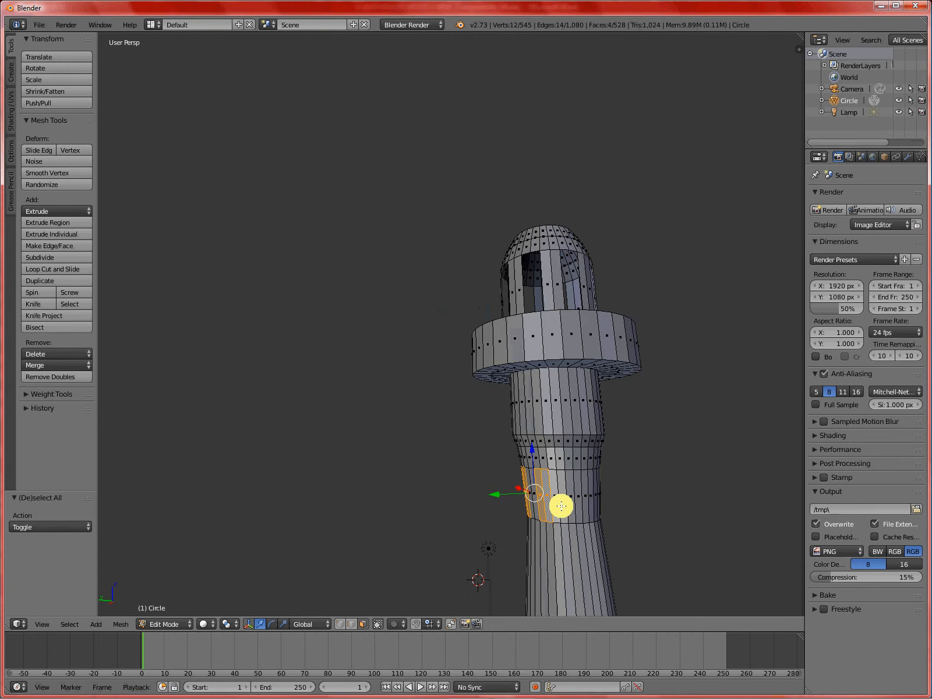
{"action": "right_click", "coordinate": [565, 496], "text": "shift"}
{"action": "right_click", "coordinate": [573, 497], "text": "shift"}
{"action": "middle_click_drag", "start_coordinate": [634, 512], "coordinate": [537, 563]}
{"action": "right_click", "coordinate": [576, 530], "text": "shift"}
{"action": "right_click", "coordinate": [572, 520], "text": "shift"}
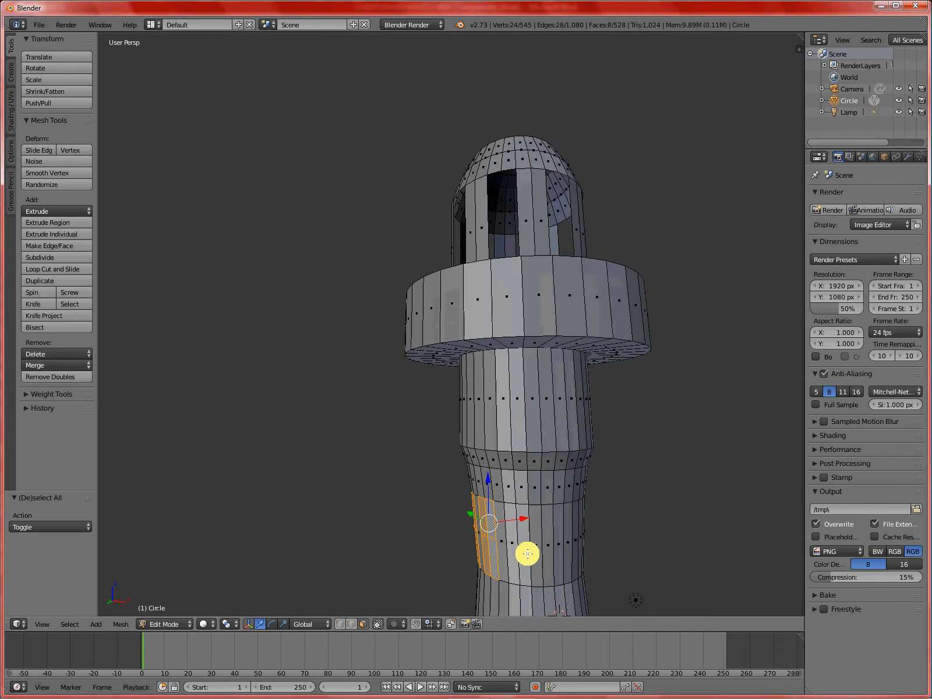
{"action": "right_click", "coordinate": [530, 550], "text": "shift"}
{"action": "right_click", "coordinate": [536, 547], "text": "shift"}
{"action": "mouse_move", "coordinate": [536, 547]}
{"action": "middle_mouse_down"}
{"action": "mouse_move", "coordinate": [543, 562]}
{"action": "mouse_move", "coordinate": [520, 549]}
{"action": "middle_mouse_up"}
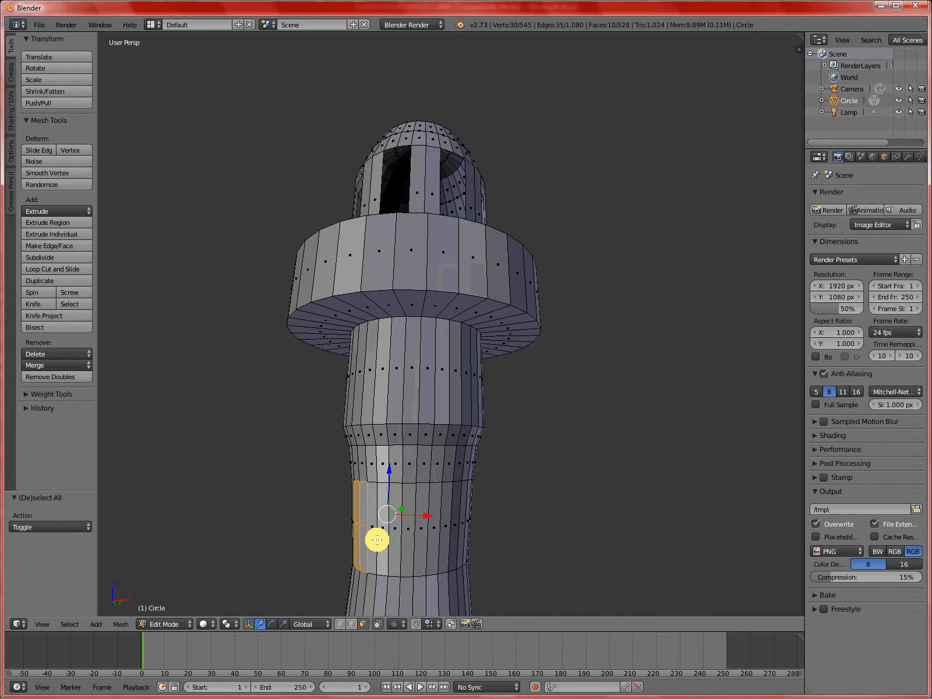
{"action": "right_click", "coordinate": [405, 528], "text": "shift"}
{"action": "right_click", "coordinate": [431, 545], "text": "shift"}
{"action": "middle_click_drag", "start_coordinate": [453, 555], "coordinate": [339, 536]}
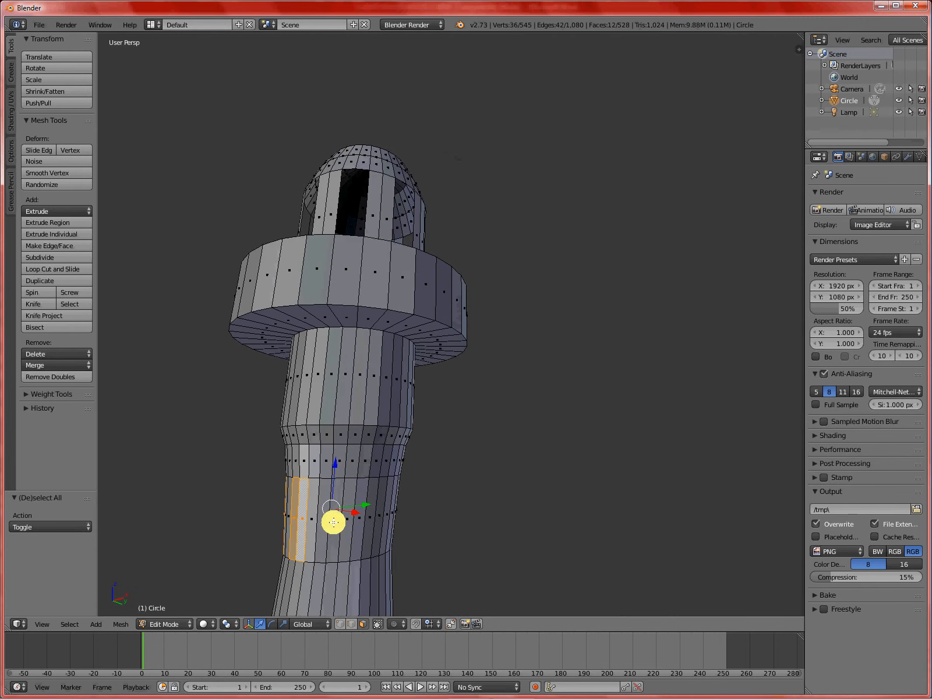
{"action": "right_click", "coordinate": [350, 519], "text": "shift"}
{"action": "middle_click_drag", "start_coordinate": [358, 516], "coordinate": [335, 541]}
{"action": "right_click", "coordinate": [324, 508], "text": "shift"}
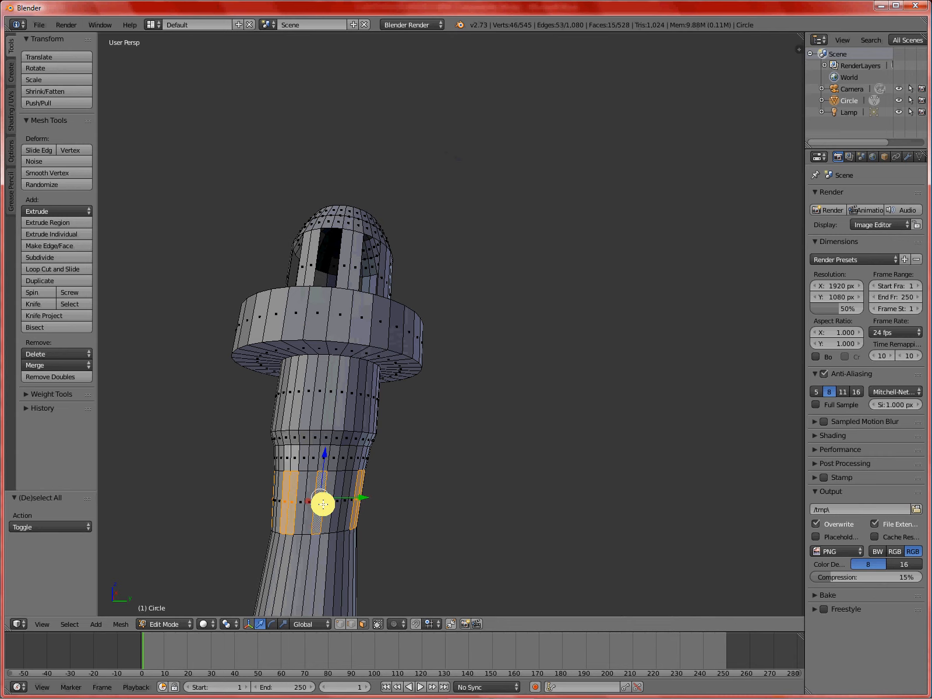
{"action": "key", "text": "x"}
{"action": "left_click", "coordinate": [412, 519]}
Inspect the whole lighthouse and its upper tower window openings from different distances and angles.
{"action": "scroll", "coordinate": [373, 532], "scroll_direction": "down", "scroll_amount": 6}
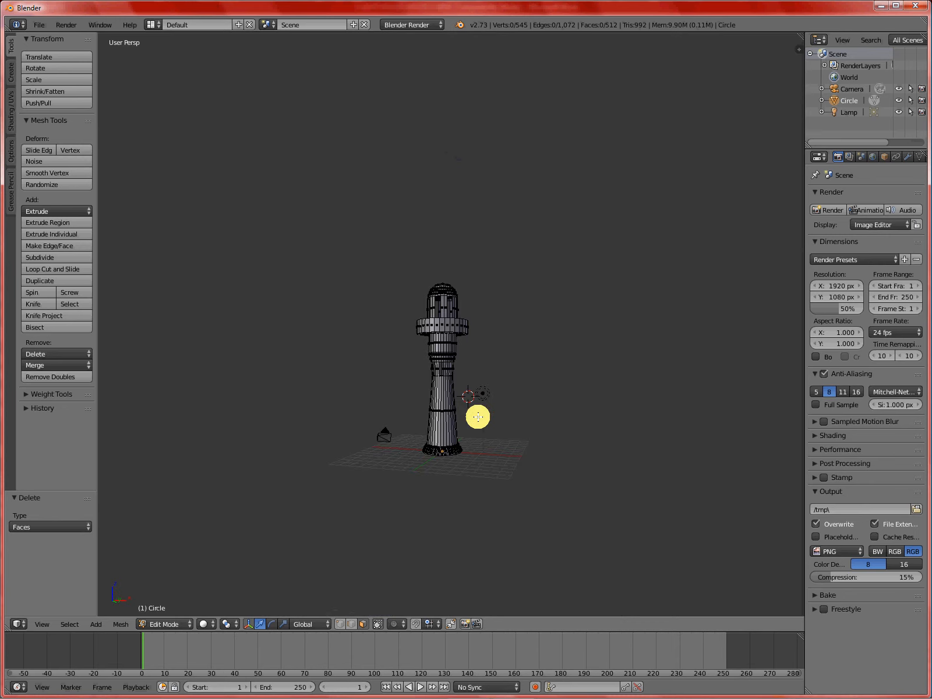
{"action": "scroll", "coordinate": [484, 407], "scroll_direction": "up", "scroll_amount": 5}
{"action": "scroll", "coordinate": [487, 410], "scroll_direction": "down", "scroll_amount": 4}
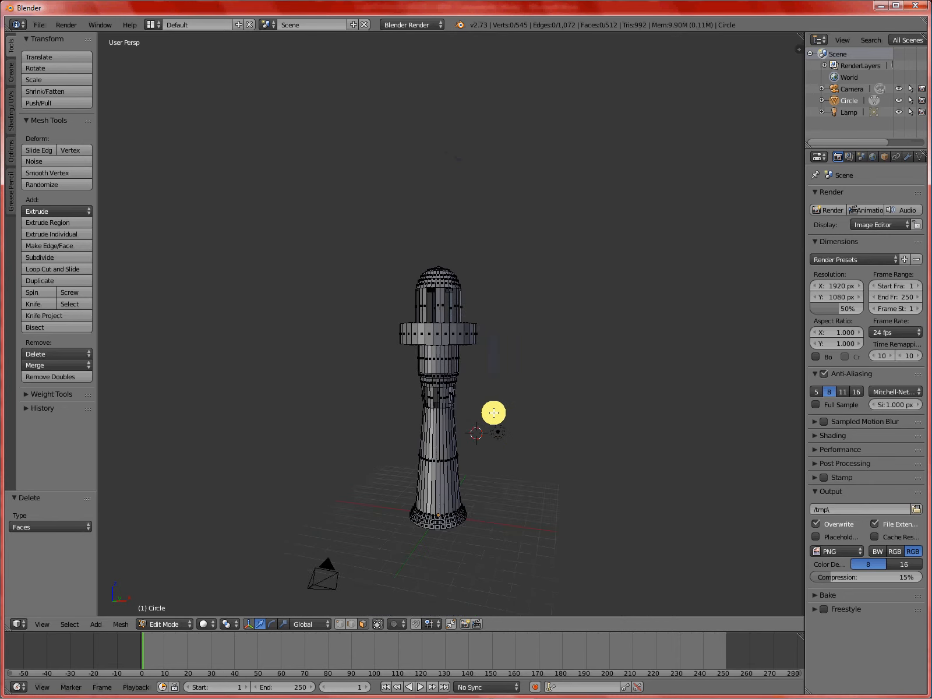
{"action": "scroll", "coordinate": [493, 416], "scroll_direction": "up", "scroll_amount": 3}
{"action": "scroll", "coordinate": [495, 503], "scroll_direction": "down", "scroll_amount": 4}
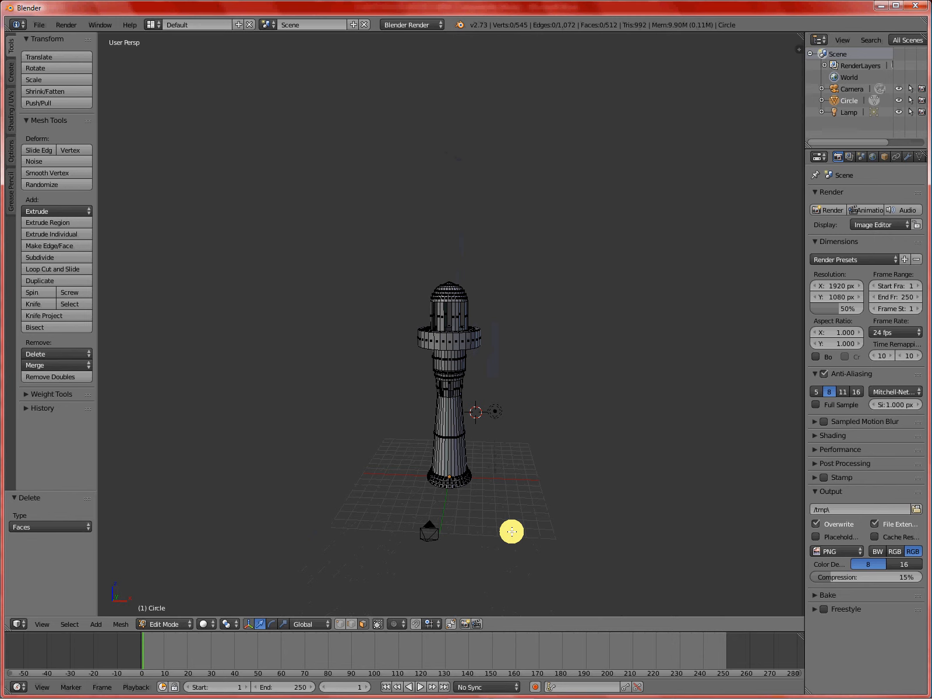
{"action": "middle_click_drag", "start_coordinate": [503, 474], "coordinate": [491, 447]}
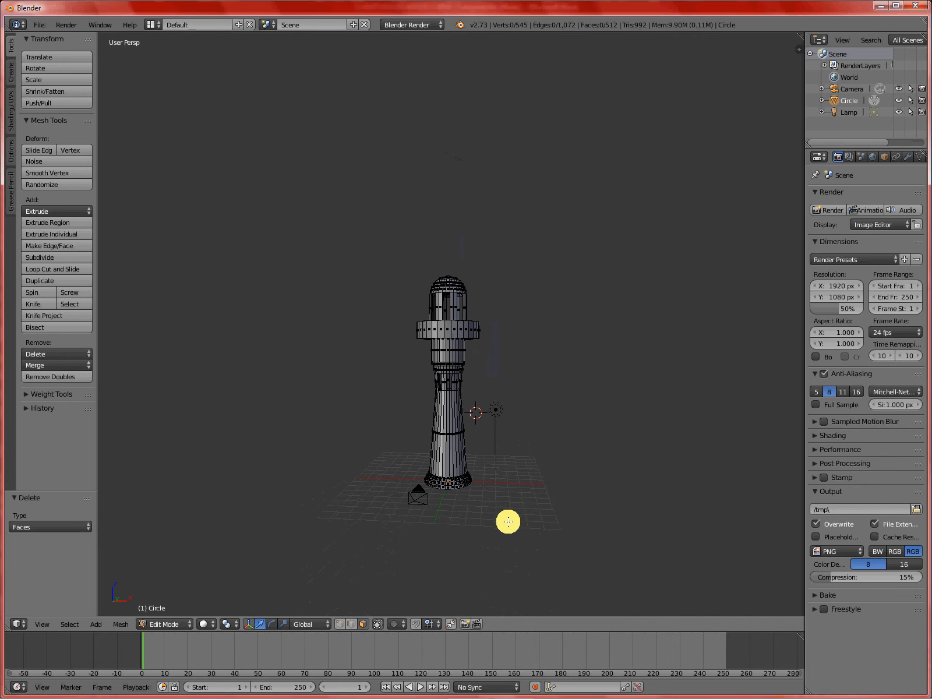
{"action": "scroll", "coordinate": [508, 519], "scroll_direction": "up", "scroll_amount": 3}
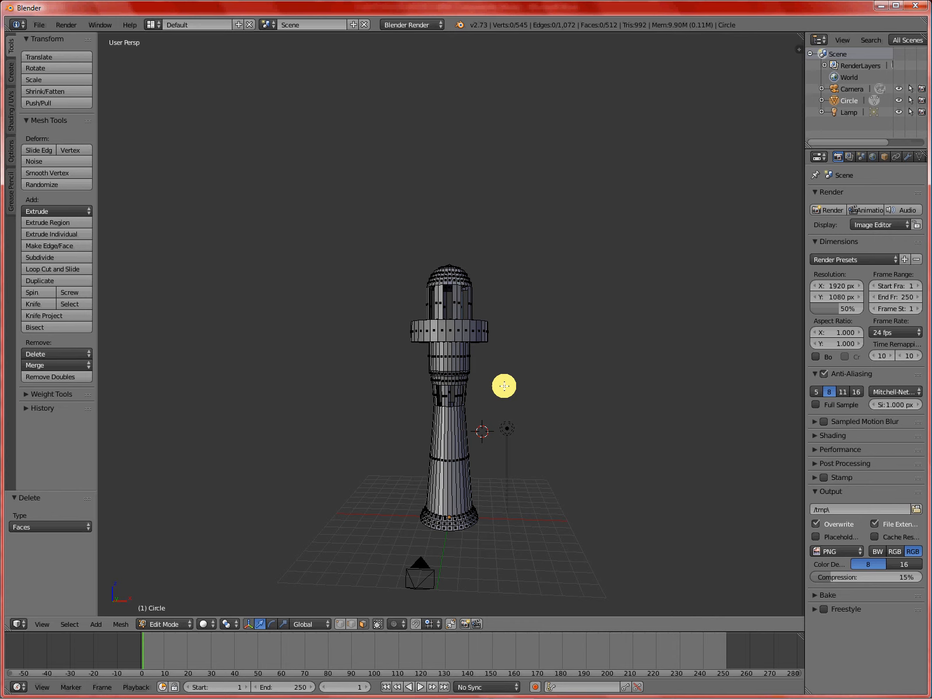
Select the entire lighthouse mesh and apply the Unwrap UV mapping.
{"action": "key", "text": "a"}
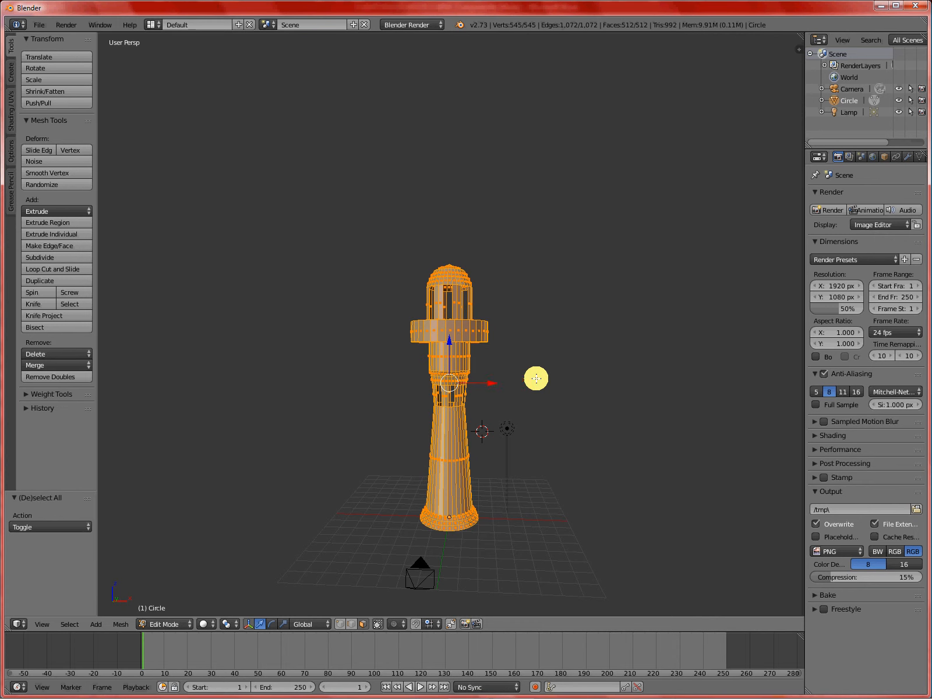
{"action": "key", "text": "u"}
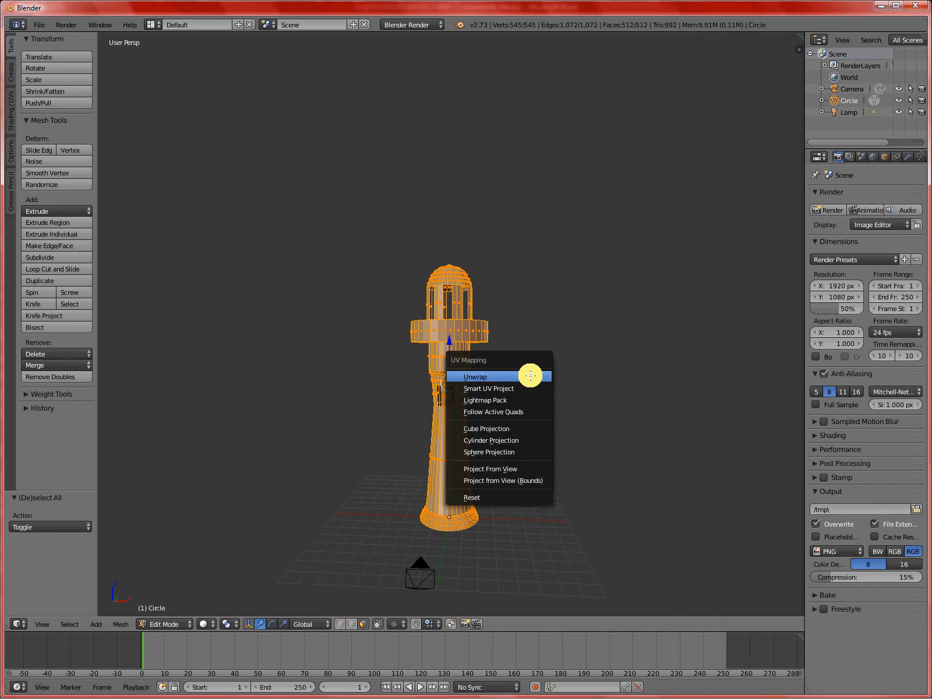
{"action": "left_click", "coordinate": [482, 377]}
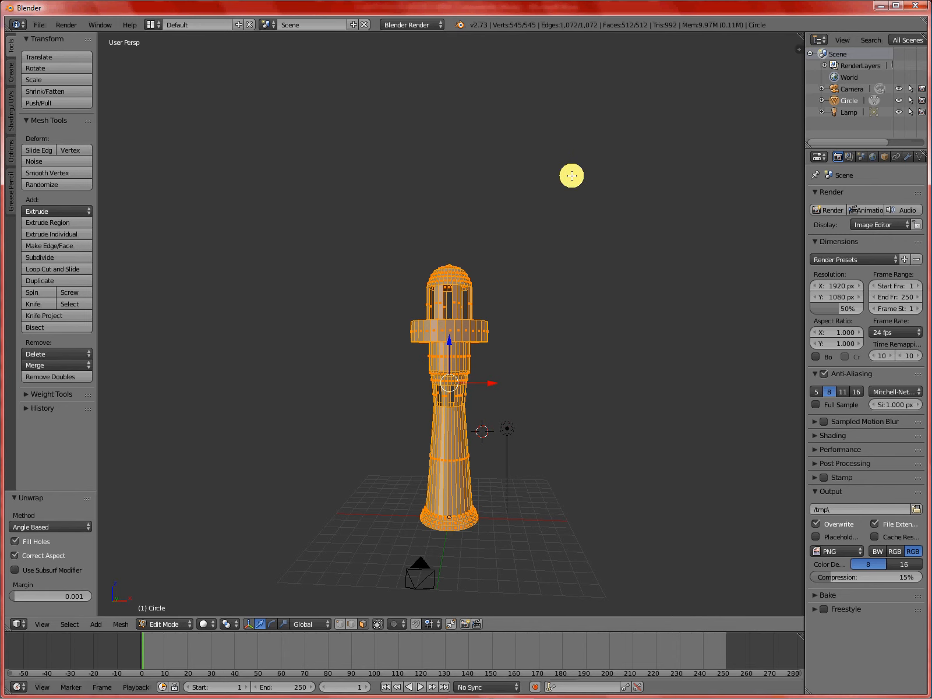
Split the 3D view into two side-by-side areas, show the UV/Image Editor in the second and widen it slightly.
{"action": "right_click", "coordinate": [529, 31]}
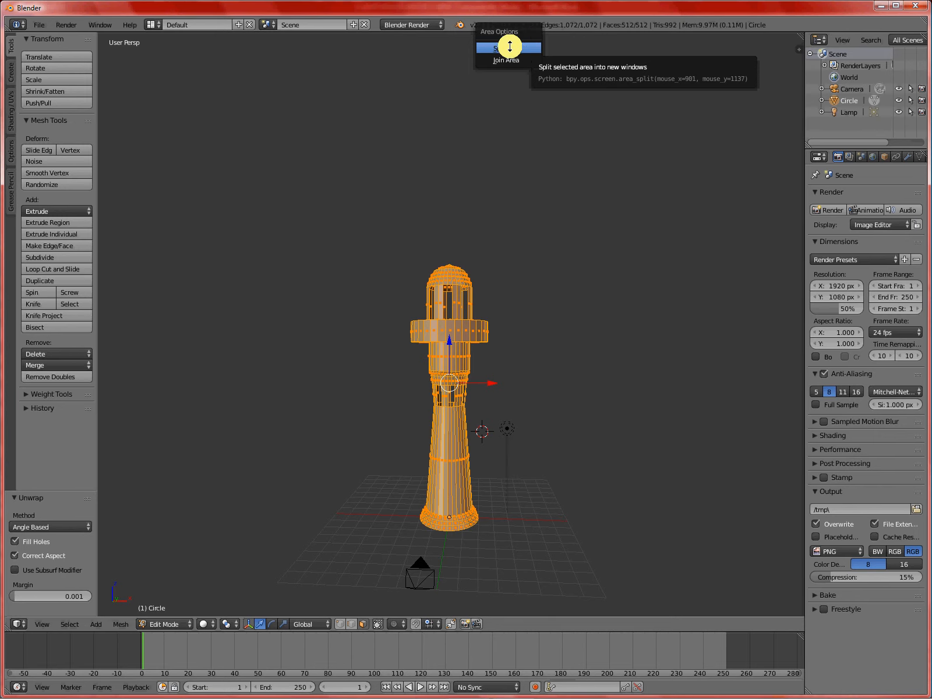
{"action": "left_click", "coordinate": [509, 47]}
{"action": "left_click", "coordinate": [507, 45]}
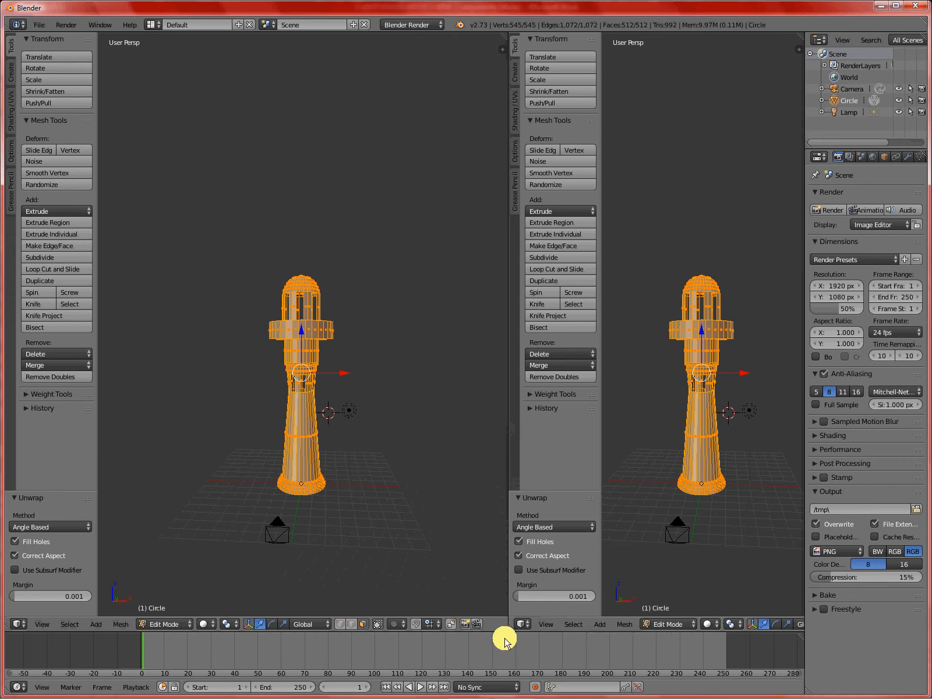
{"action": "left_click", "coordinate": [525, 626]}
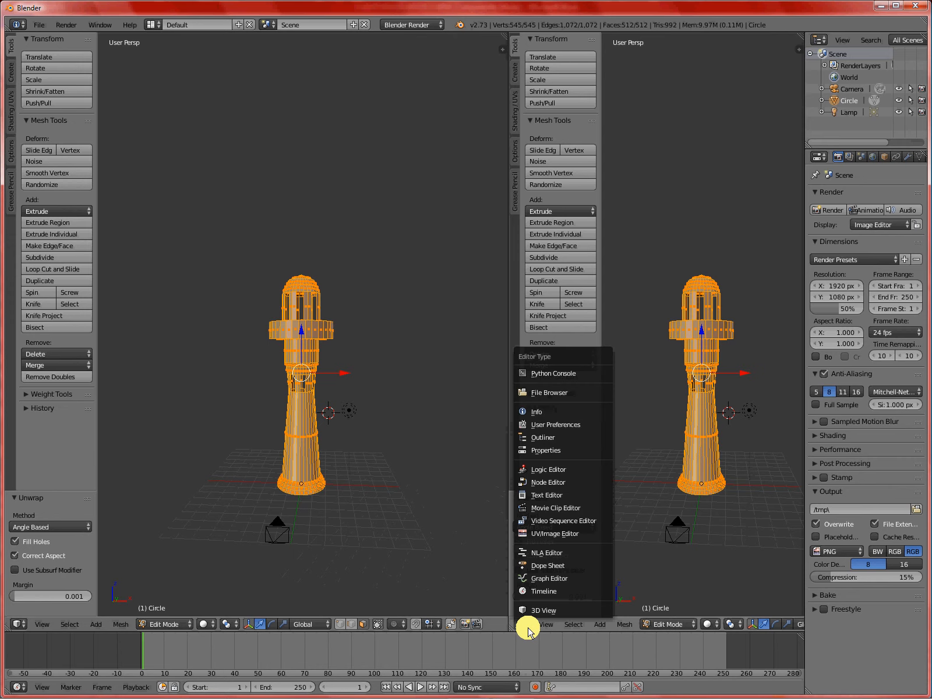
{"action": "left_click", "coordinate": [536, 534]}
{"action": "left_click_drag", "start_coordinate": [509, 460], "coordinate": [482, 462]}
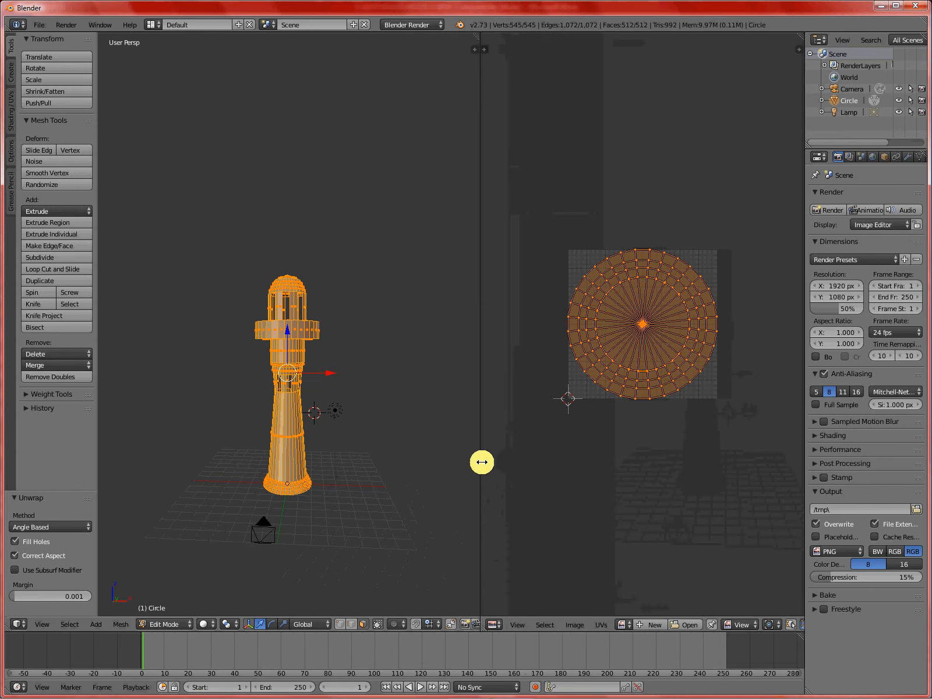
Start opening an image in the UV/Image Editor and browse to the Desktop folder.
{"action": "left_click", "coordinate": [573, 625]}
{"action": "left_click", "coordinate": [590, 600]}
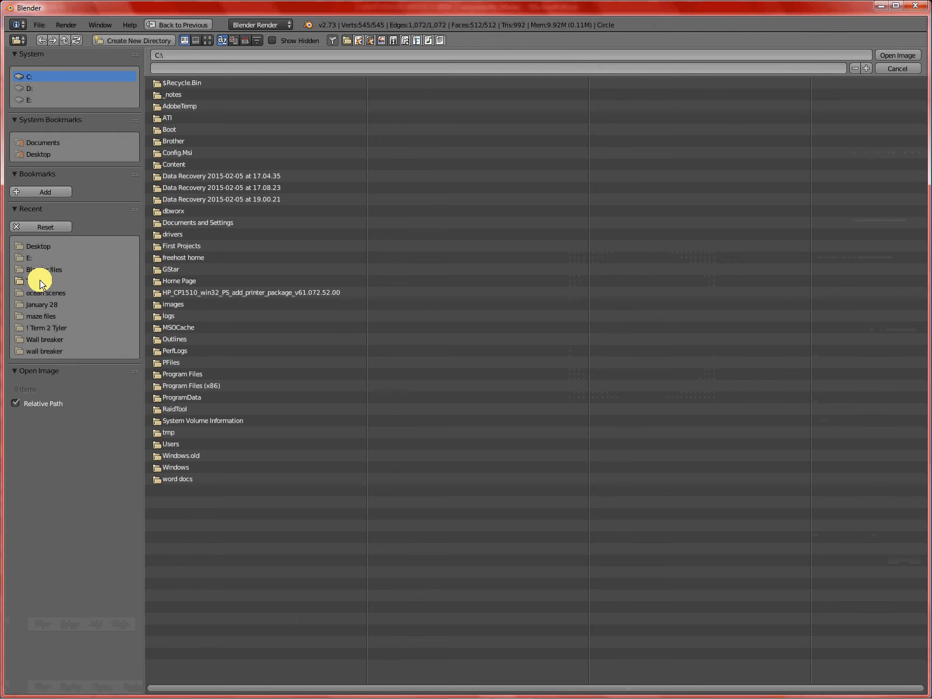
{"action": "left_click", "coordinate": [37, 242]}
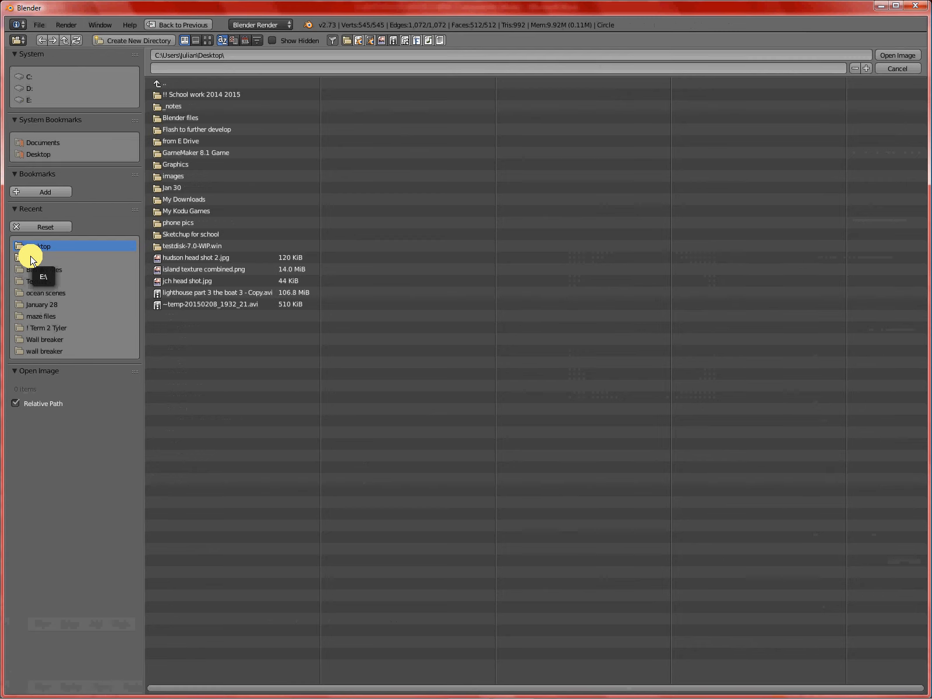
{"action": "mouse_move", "coordinate": [474, 693]}
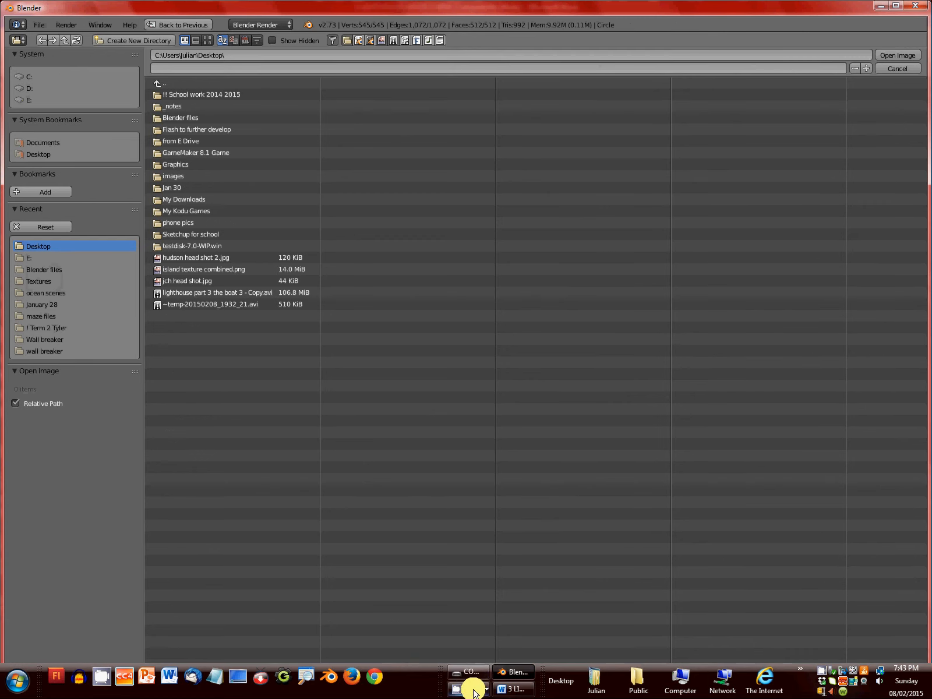
{"action": "left_click", "coordinate": [471, 690]}
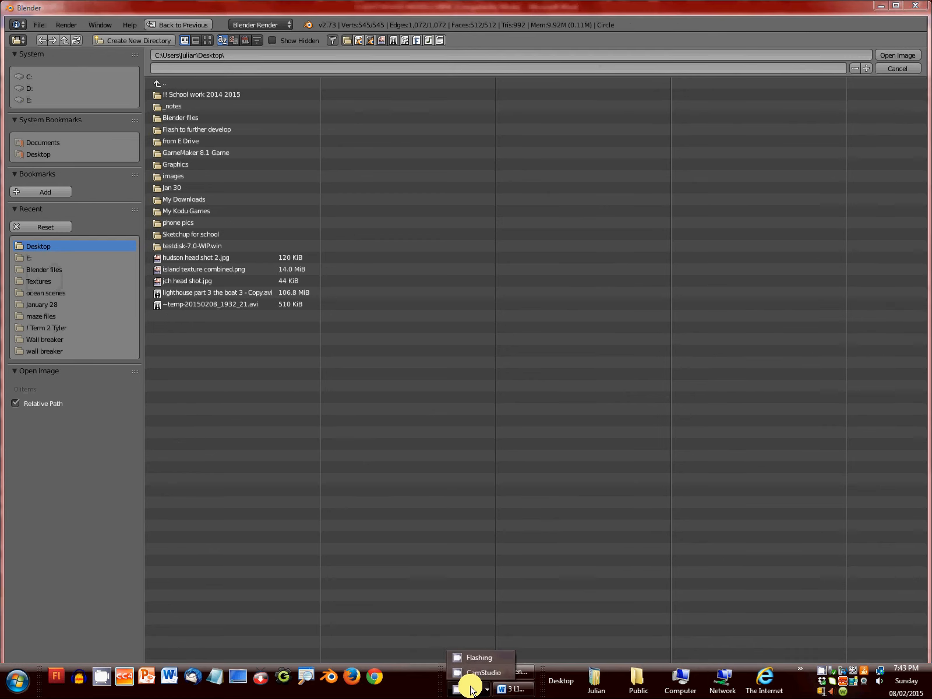
{"action": "left_click", "coordinate": [471, 672]}
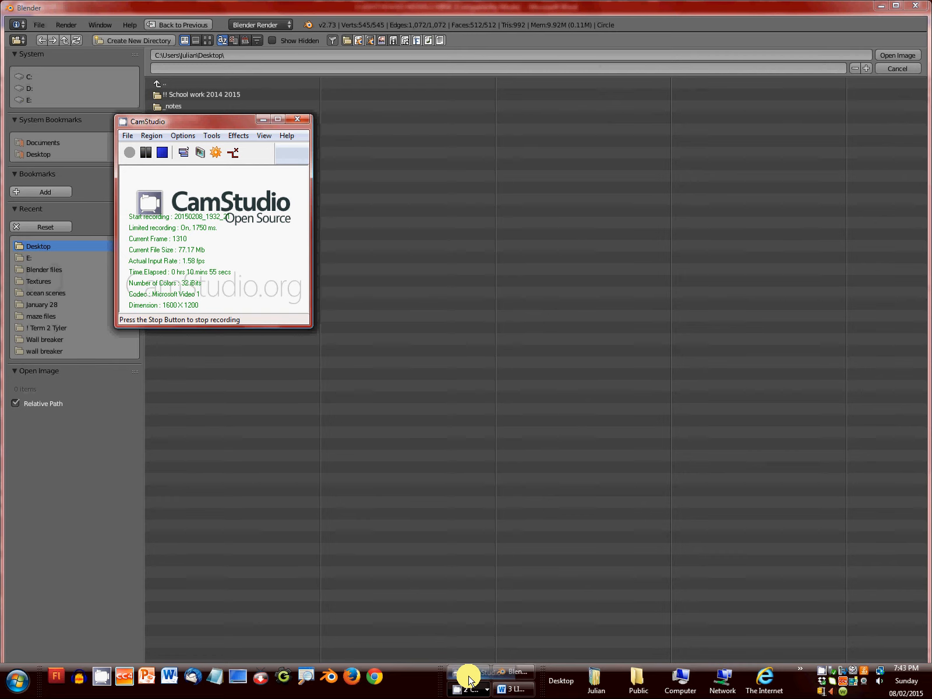
{"action": "left_click", "coordinate": [144, 153]}
{"action": "left_click", "coordinate": [130, 152]}
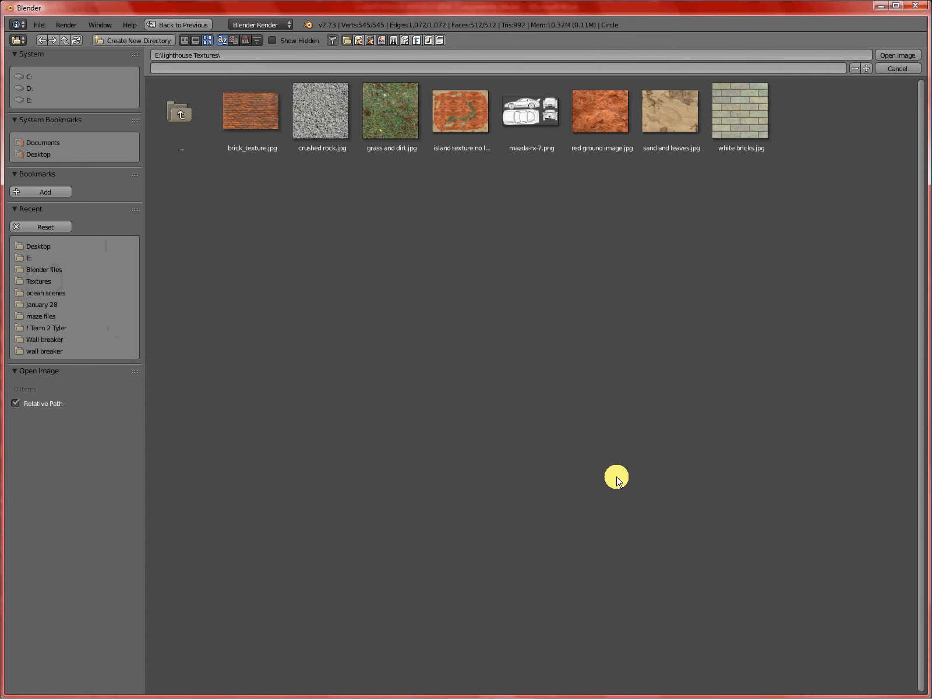
Load white bricks.jpg from the lighthouse Textures folder and scale the UV layout up to about 3.6 times its size.
{"action": "left_click", "coordinate": [741, 123]}
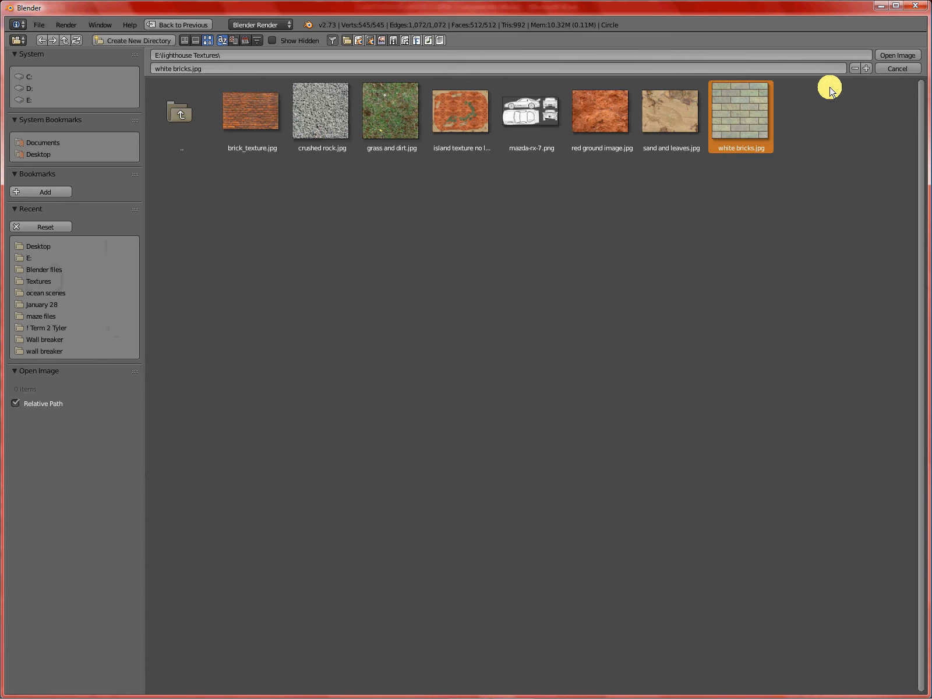
{"action": "left_click", "coordinate": [897, 55]}
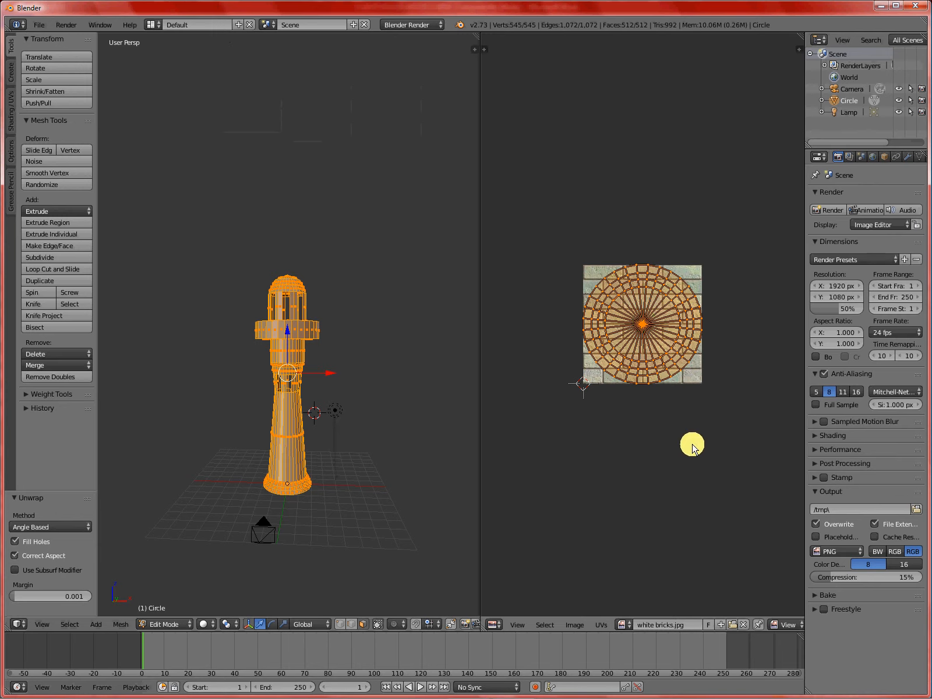
{"action": "key", "text": "s"}
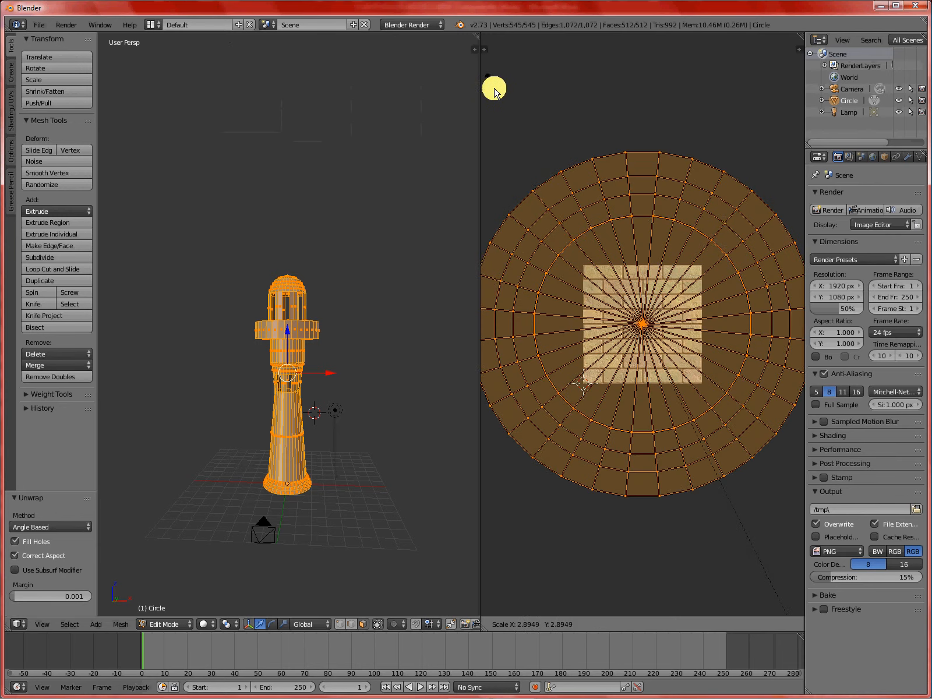
{"action": "left_click", "coordinate": [539, 162]}
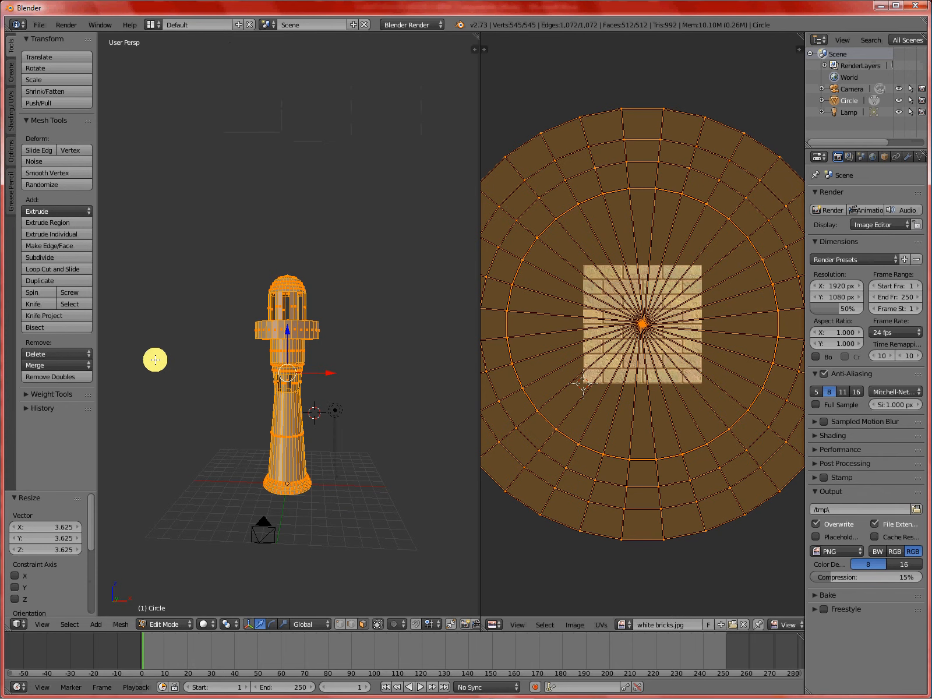
Return to Object Mode and set the viewport shading to Texture to view the lighthouse.
{"action": "key", "text": "Tab"}
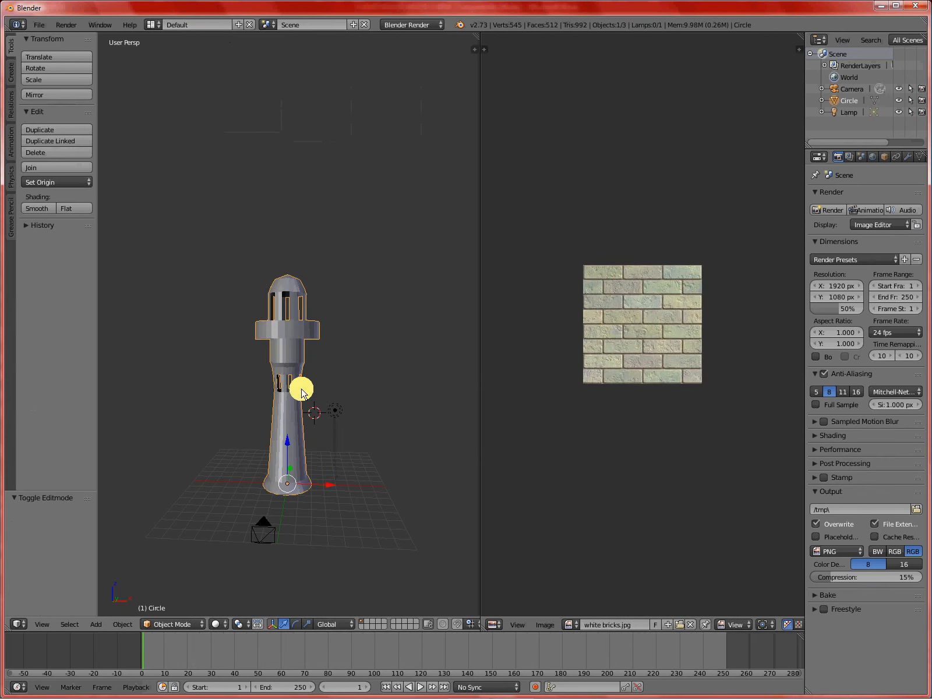
{"action": "left_click", "coordinate": [221, 623]}
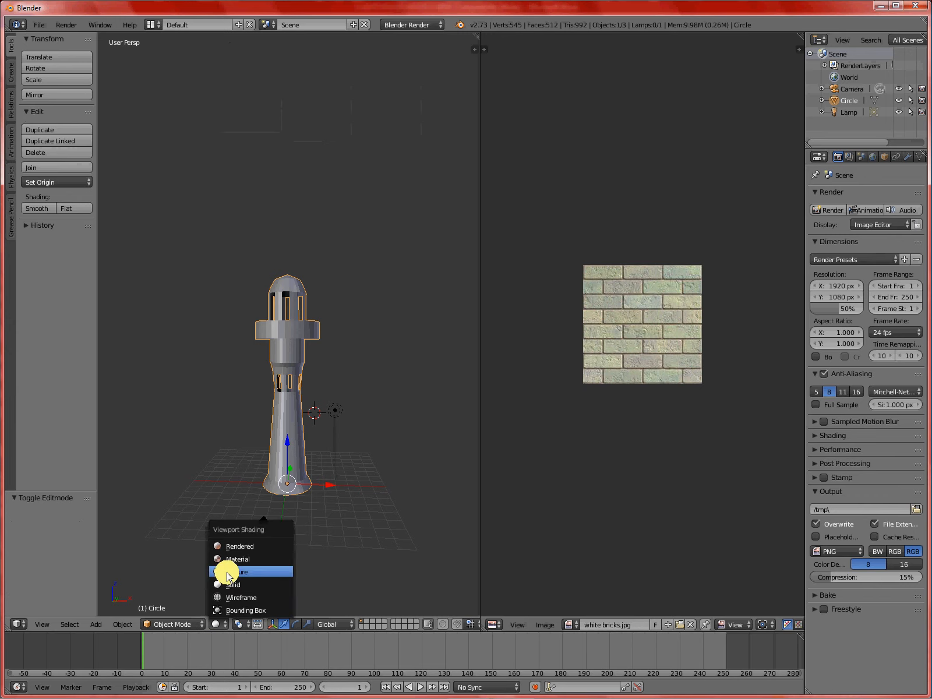
{"action": "left_click", "coordinate": [226, 574]}
{"action": "scroll", "coordinate": [235, 417], "scroll_direction": "down", "scroll_amount": 12}
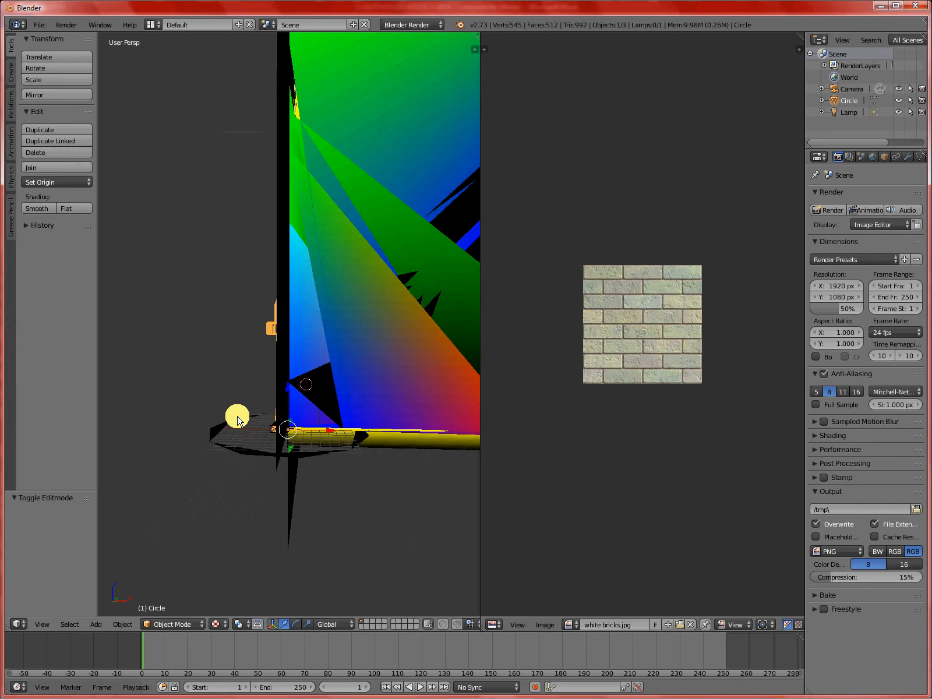
Switch the 3D viewport shading to Solid so the lighthouse shows without the texture display.
{"action": "middle_click_drag", "start_coordinate": [280, 431], "coordinate": [303, 445]}
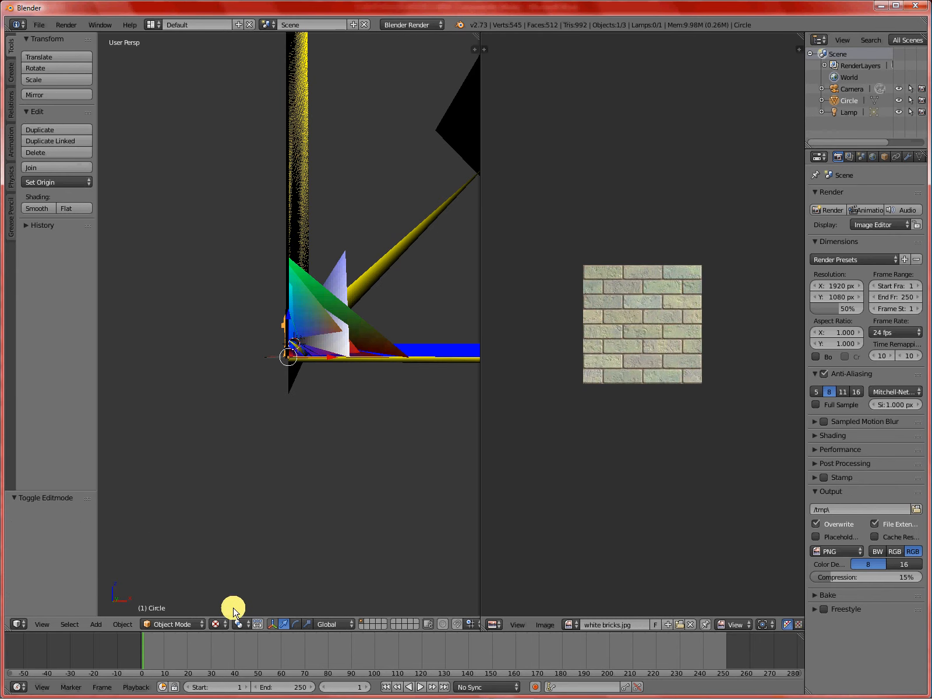
{"action": "left_click", "coordinate": [221, 622]}
{"action": "left_click", "coordinate": [224, 585]}
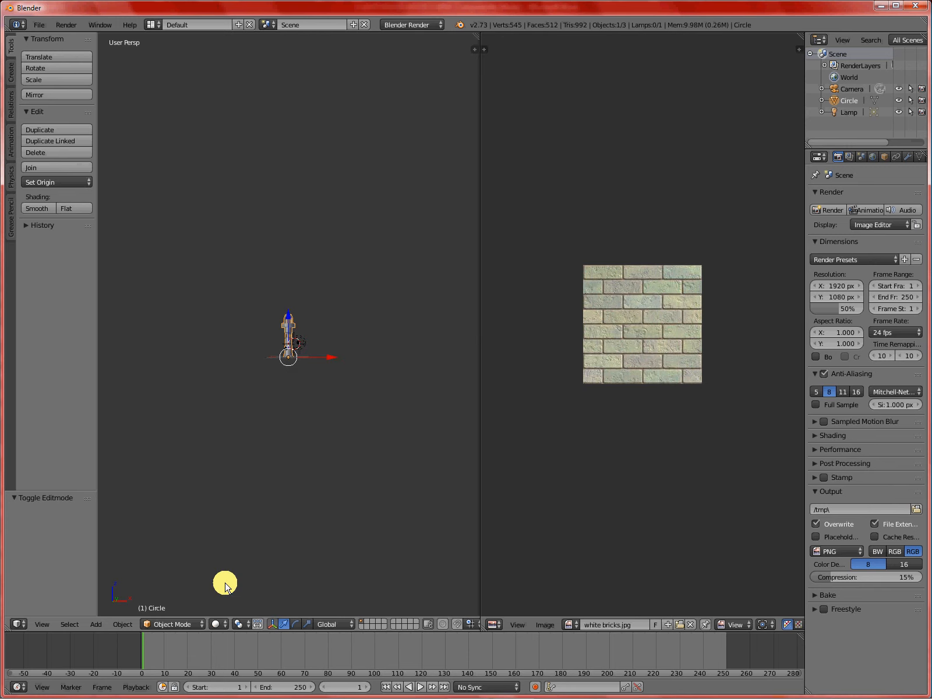
{"action": "middle_click_drag", "start_coordinate": [289, 391], "coordinate": [309, 379]}
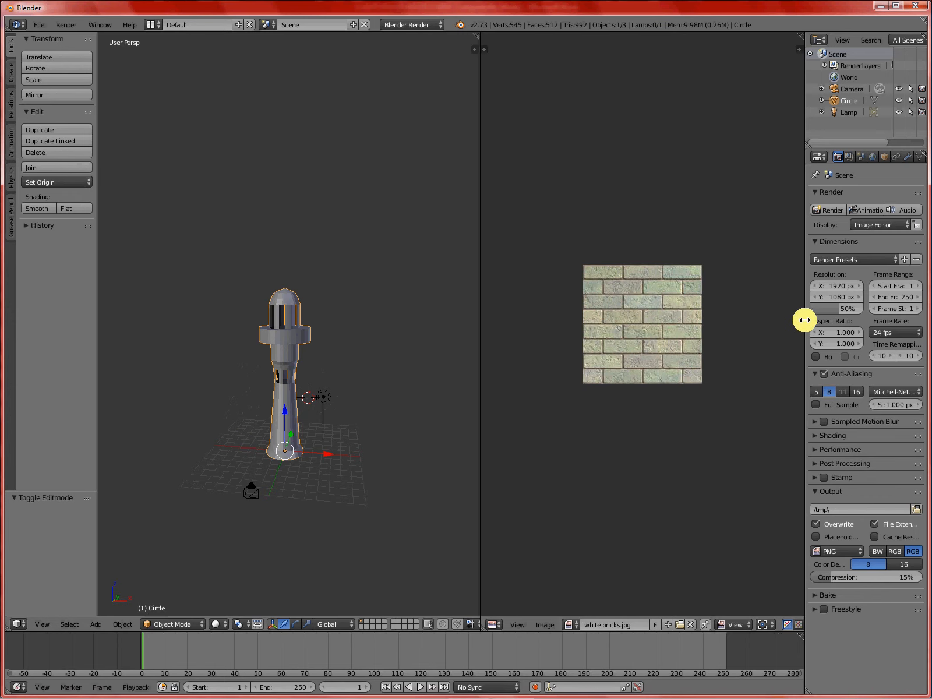
Widen the properties editor and add a new material named "lighthouse brick" to the lighthouse.
{"action": "left_click_drag", "start_coordinate": [804, 319], "coordinate": [619, 327]}
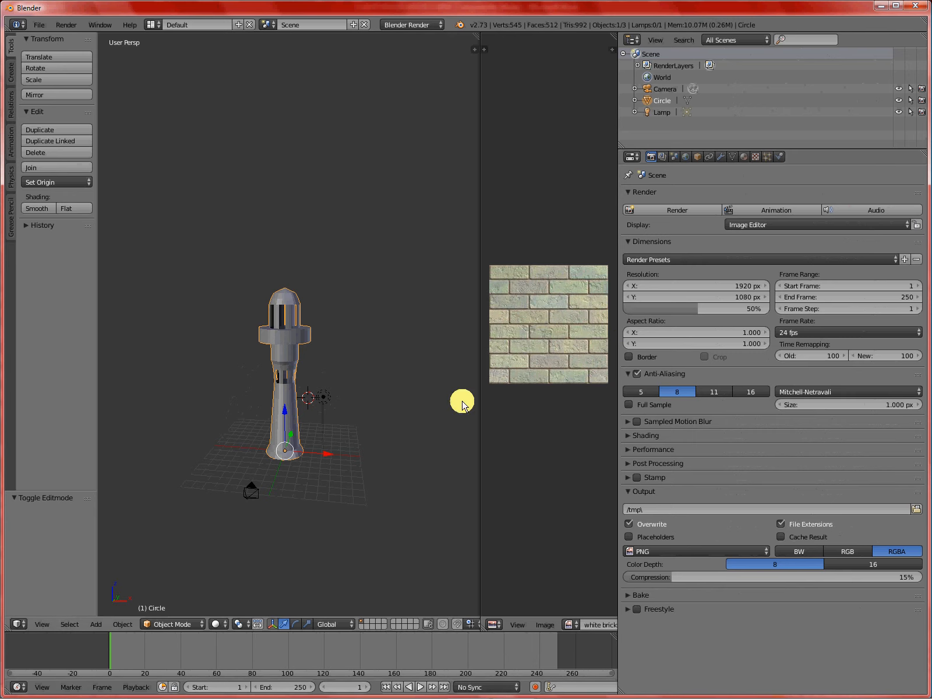
{"action": "left_click", "coordinate": [743, 157]}
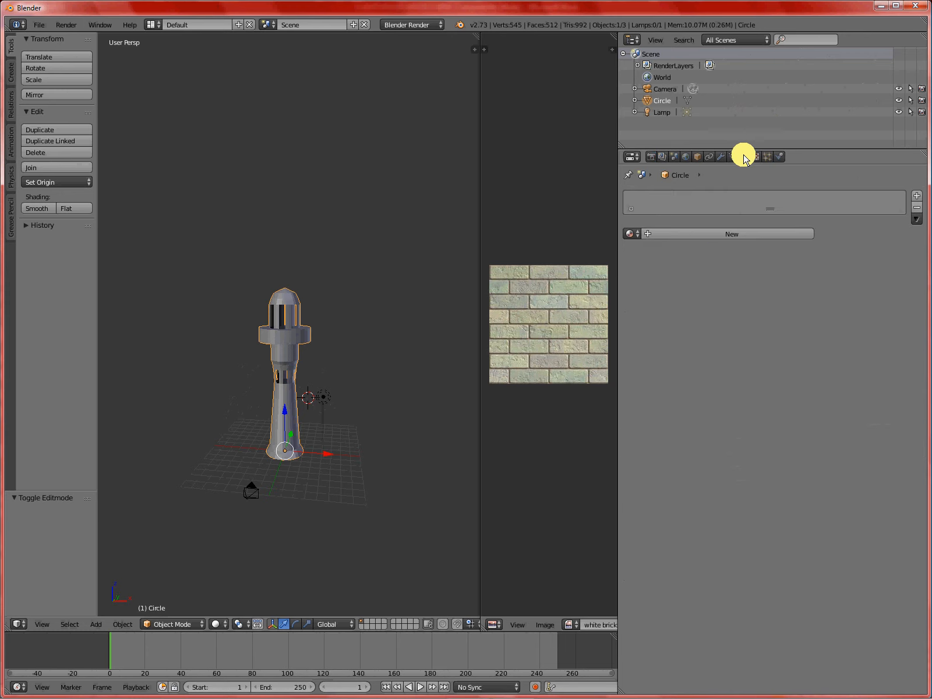
{"action": "left_click", "coordinate": [718, 237]}
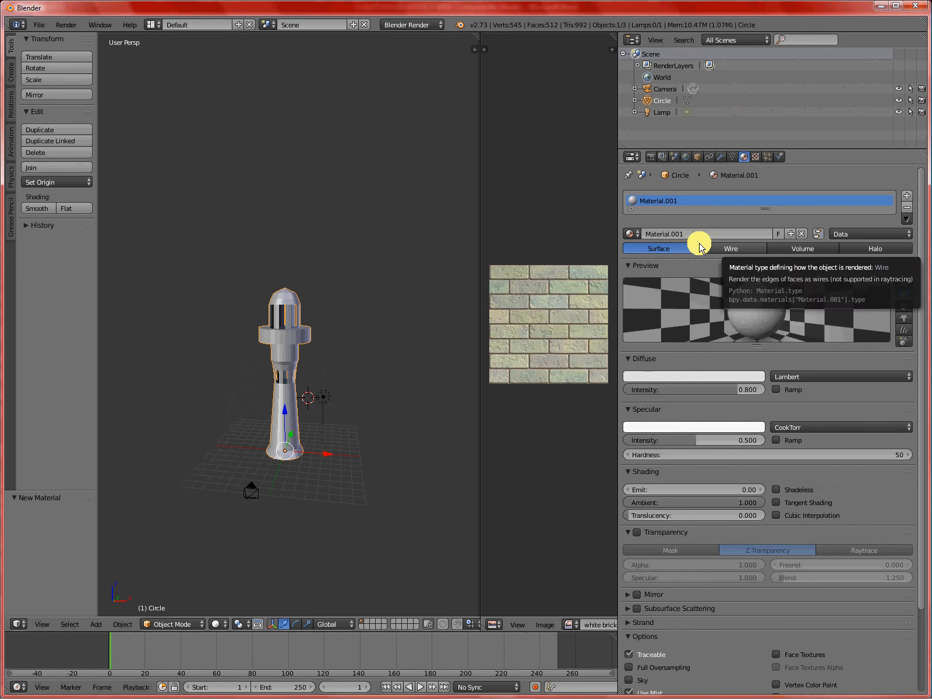
{"action": "left_click", "coordinate": [697, 239]}
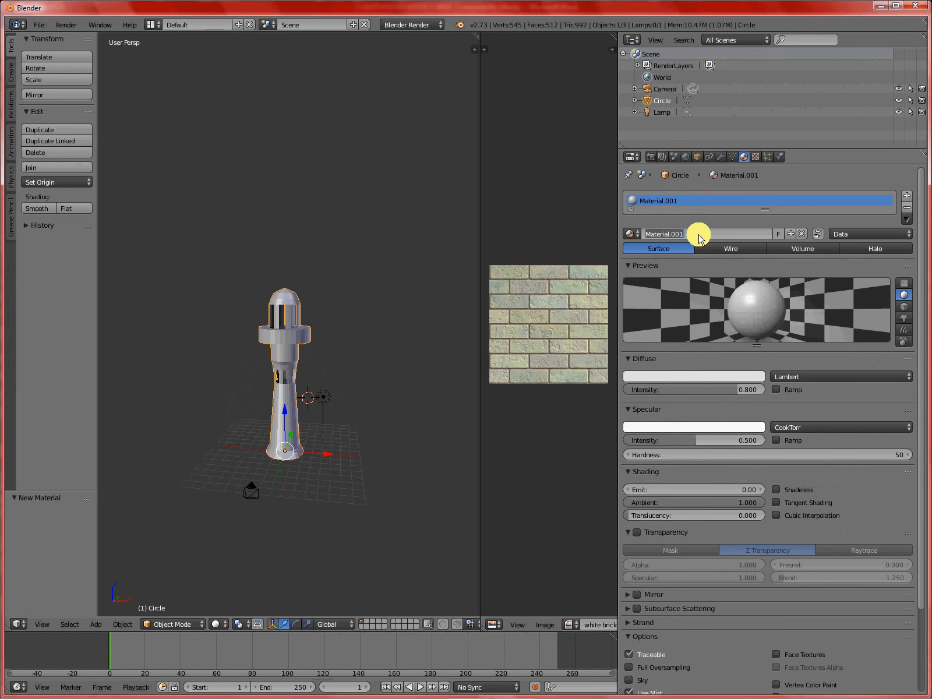
{"action": "type", "text": "lighthouse brick"}
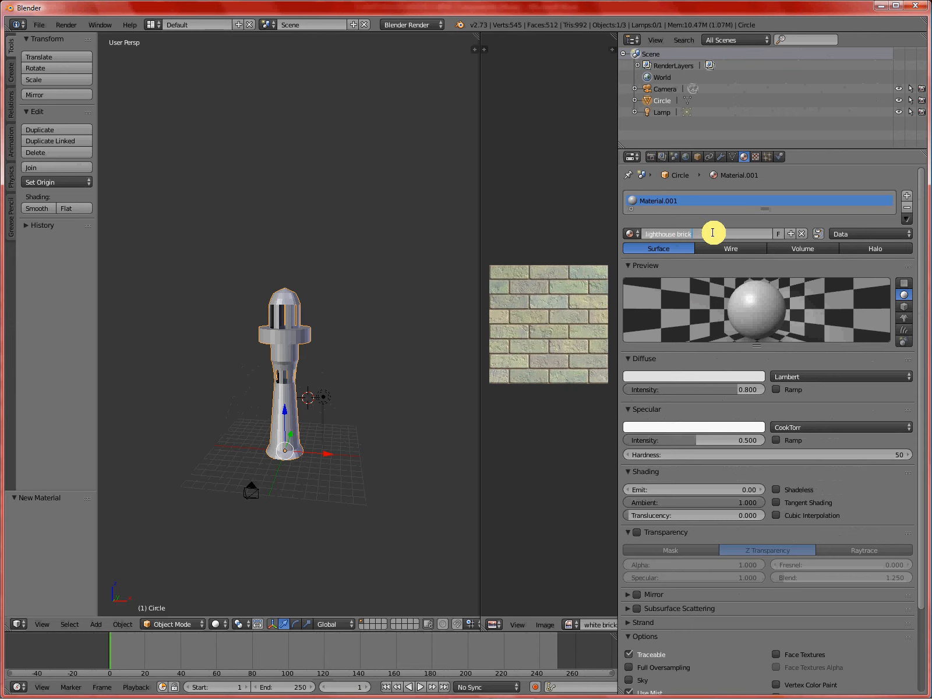
{"action": "key", "text": "Return"}
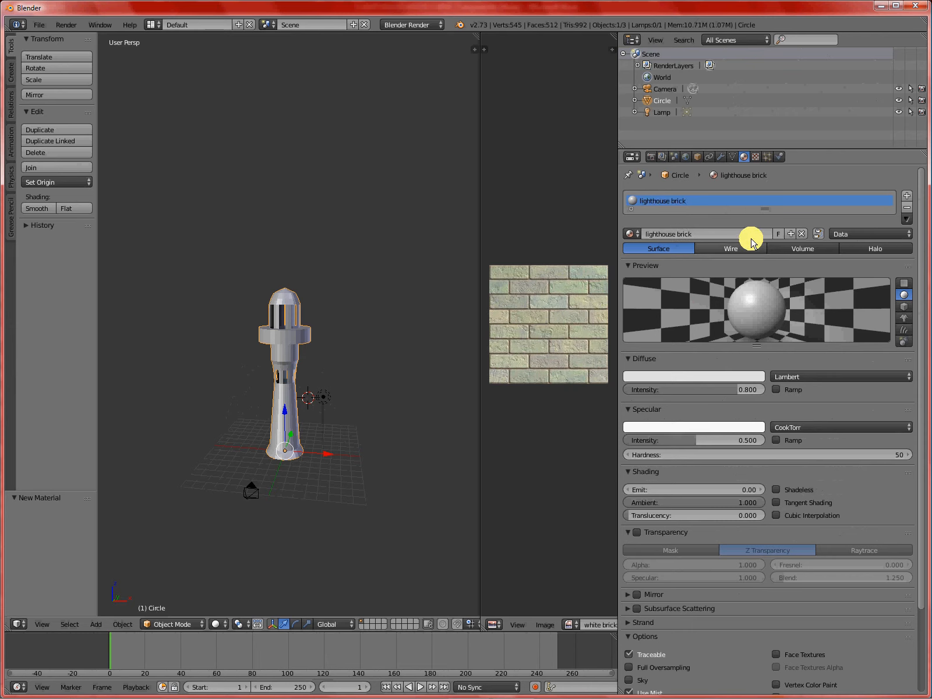
Add a new texture of type Image or Movie to the lighthouse brick material and set its preview to Both.
{"action": "left_click", "coordinate": [755, 158]}
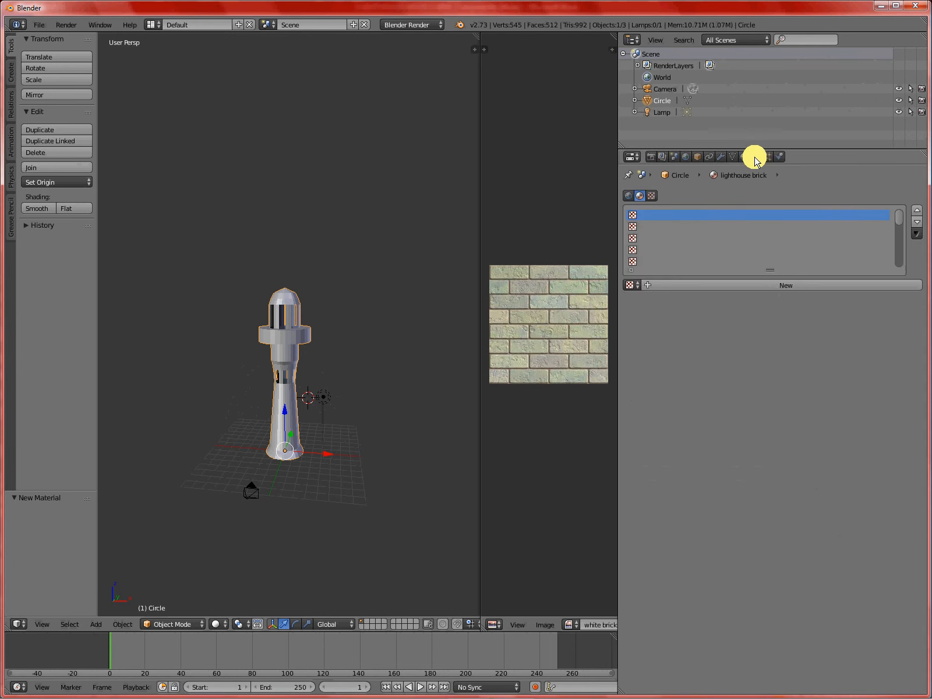
{"action": "left_click", "coordinate": [780, 285]}
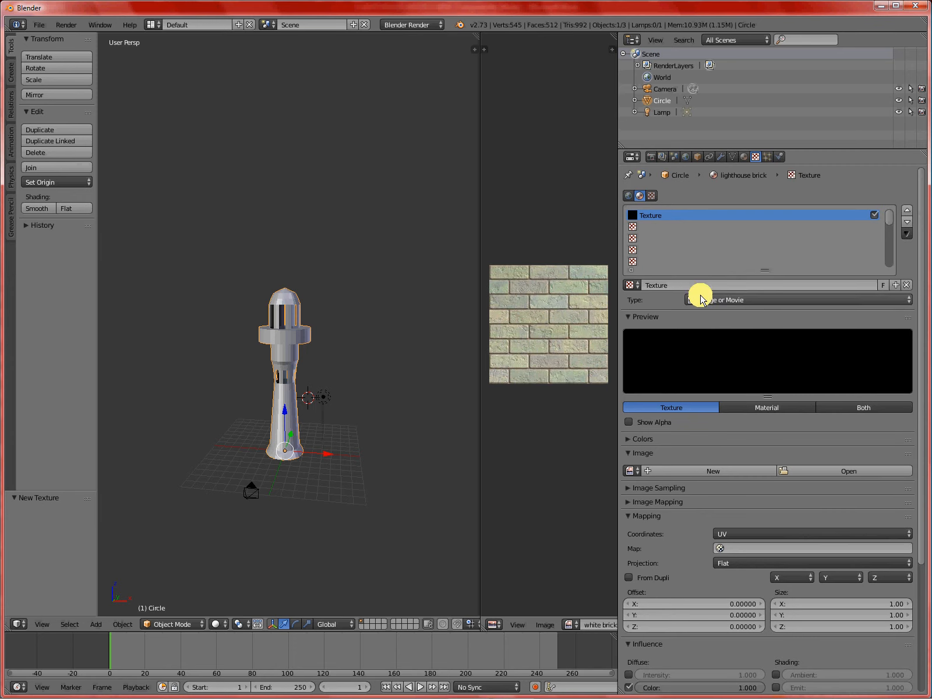
{"action": "left_click", "coordinate": [720, 299]}
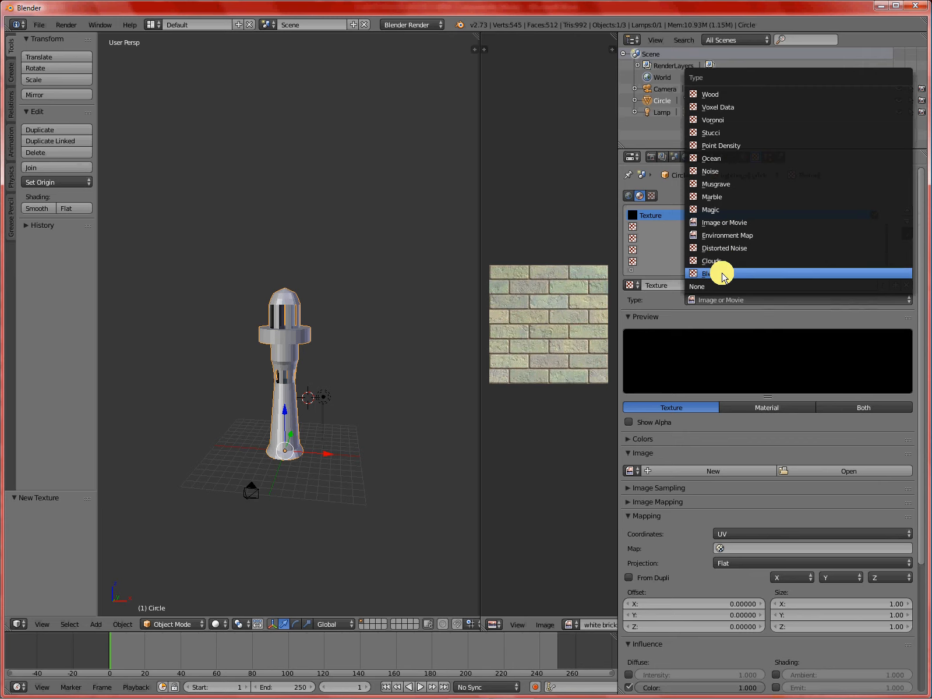
{"action": "left_click", "coordinate": [720, 224]}
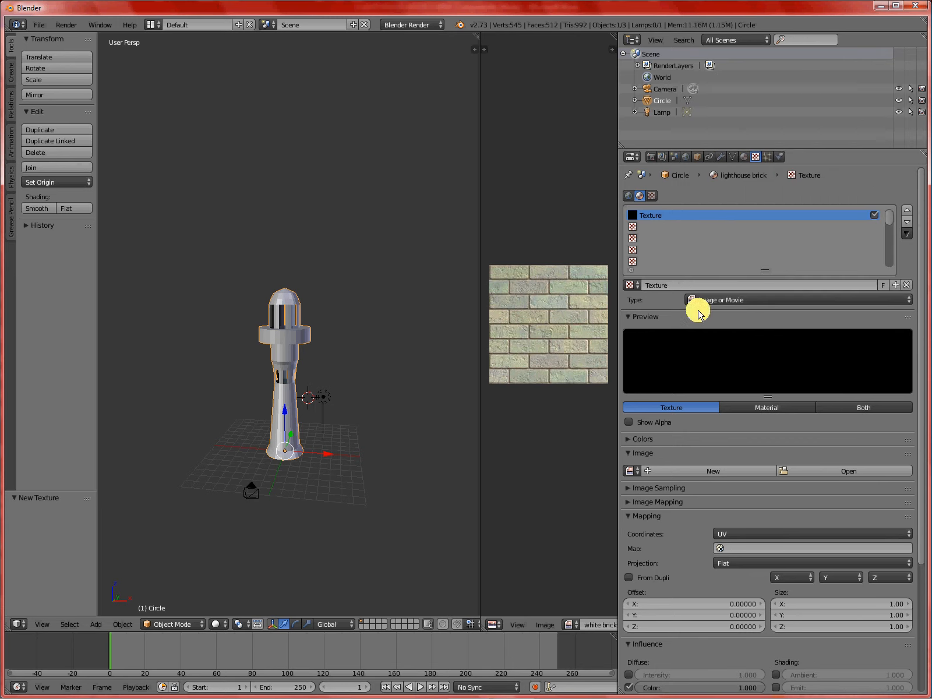
{"action": "left_click", "coordinate": [912, 301]}
{"action": "left_click", "coordinate": [891, 304]}
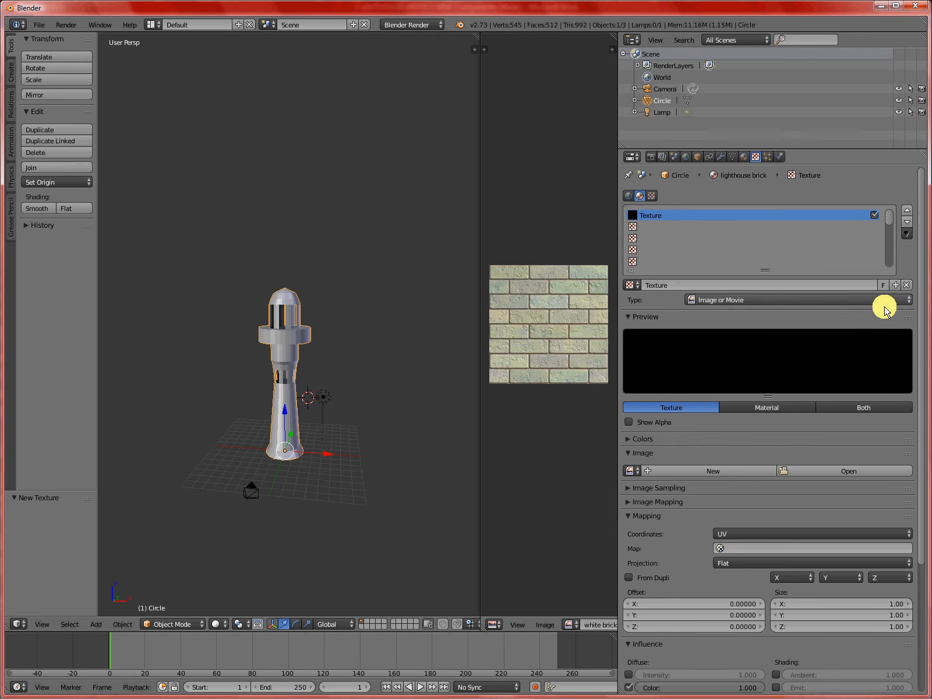
{"action": "left_click", "coordinate": [863, 406]}
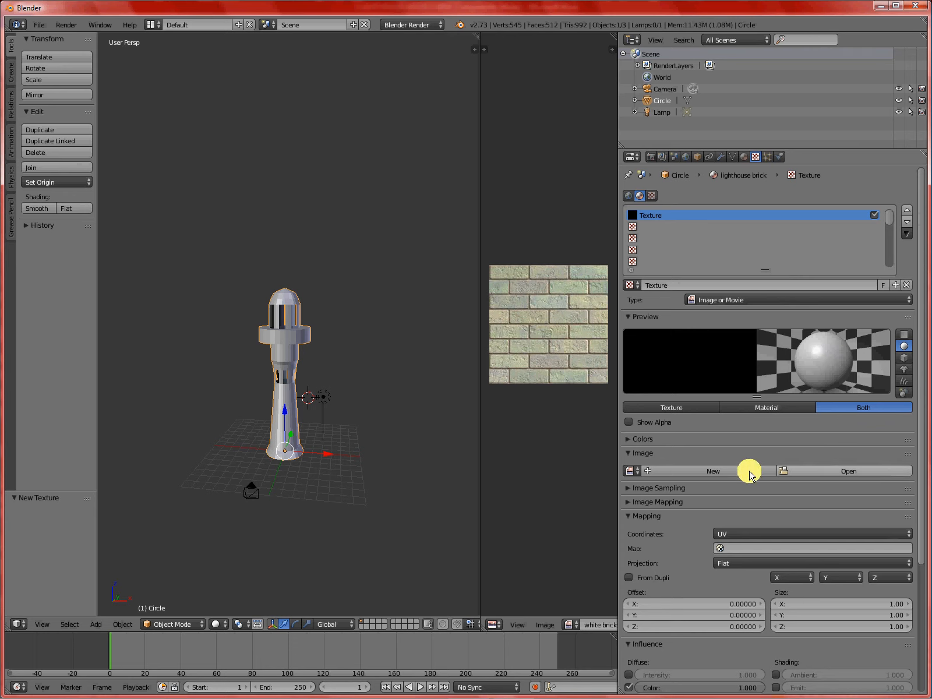
Assign the already loaded white bricks.jpg as the texture's image and check that its mapping coordinates use UV.
{"action": "left_click", "coordinate": [630, 471]}
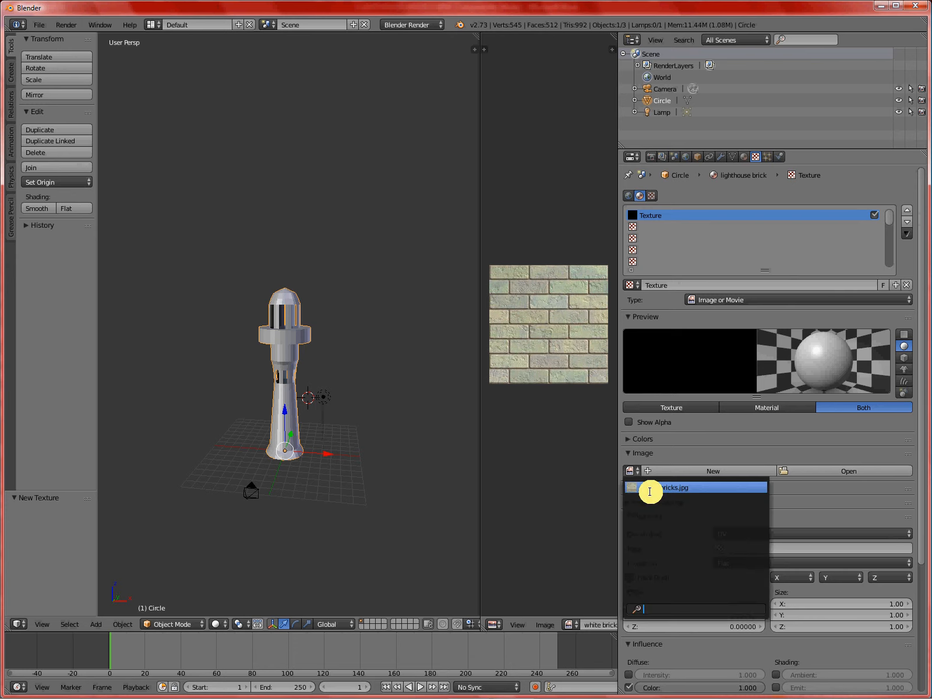
{"action": "left_click", "coordinate": [658, 488]}
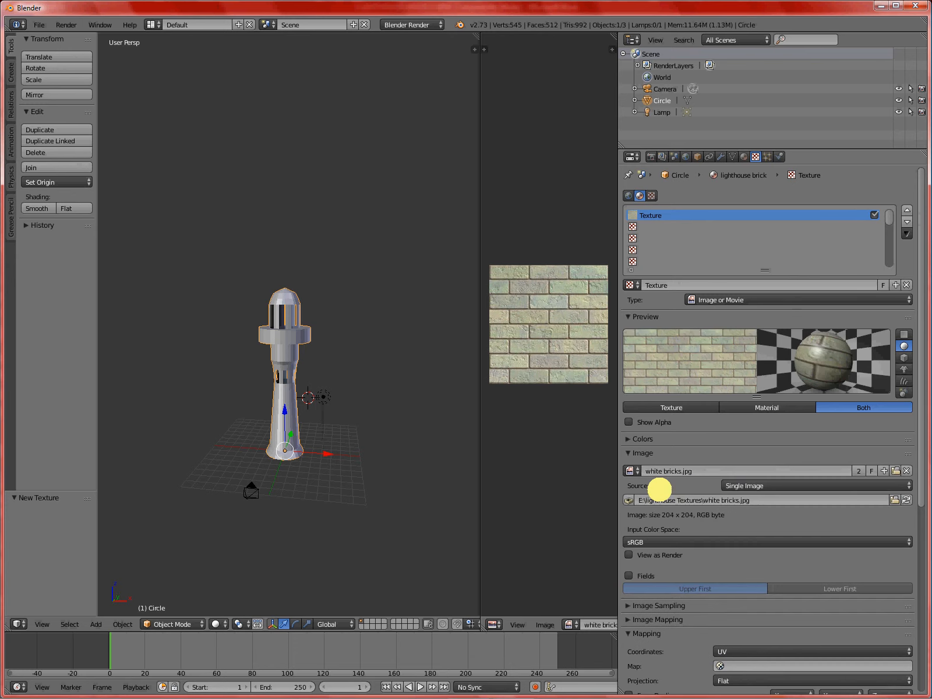
{"action": "scroll", "coordinate": [757, 548], "scroll_direction": "down", "scroll_amount": 2}
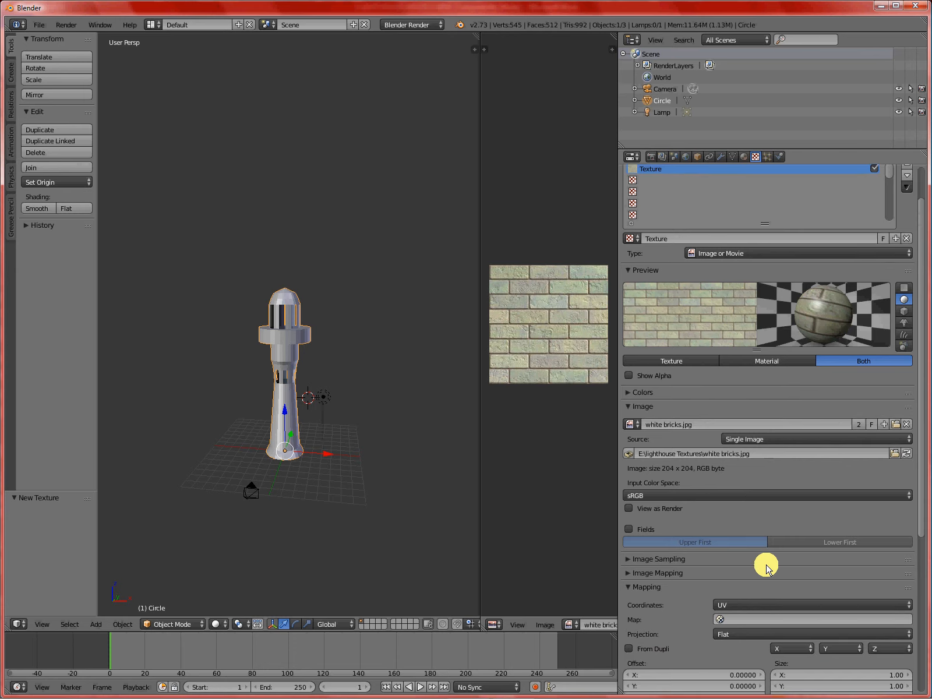
{"action": "left_click", "coordinate": [751, 606]}
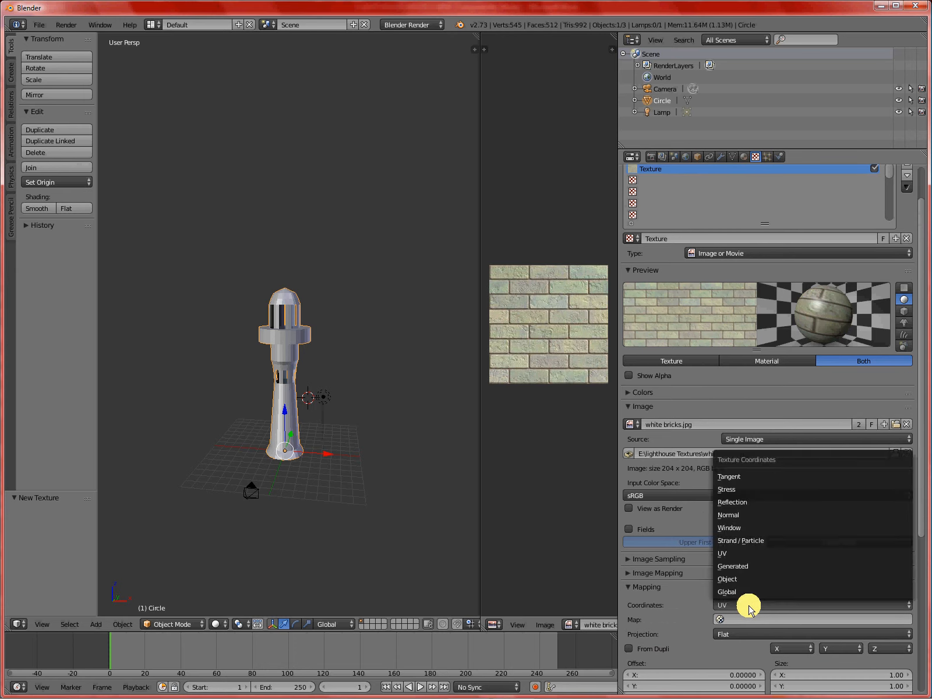
{"action": "left_click", "coordinate": [749, 608]}
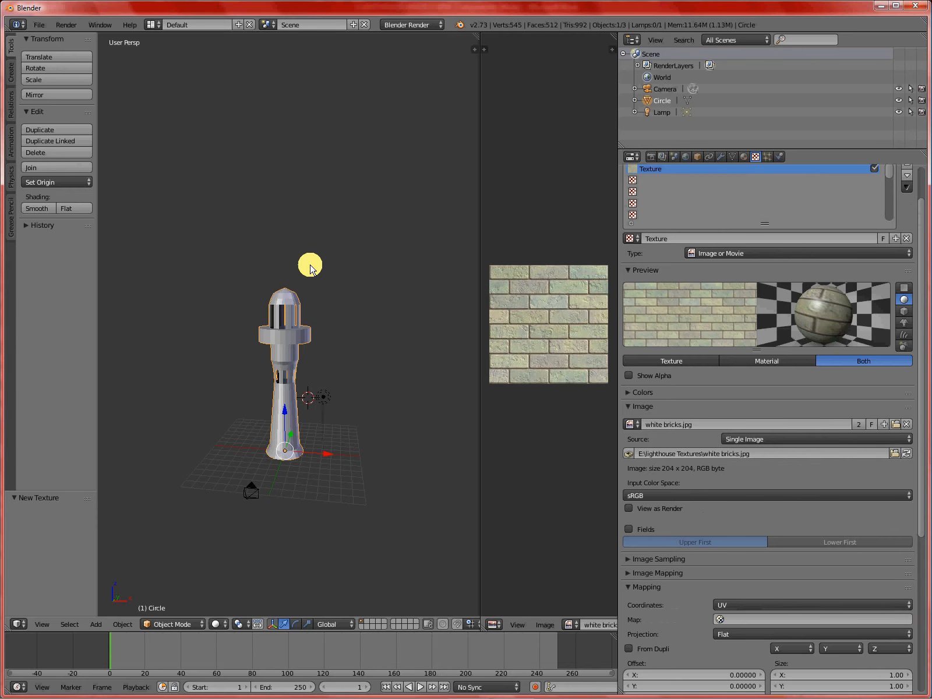
Render a test image, close it and view the lighthouse through the camera to check the framing.
{"action": "key", "text": "F12"}
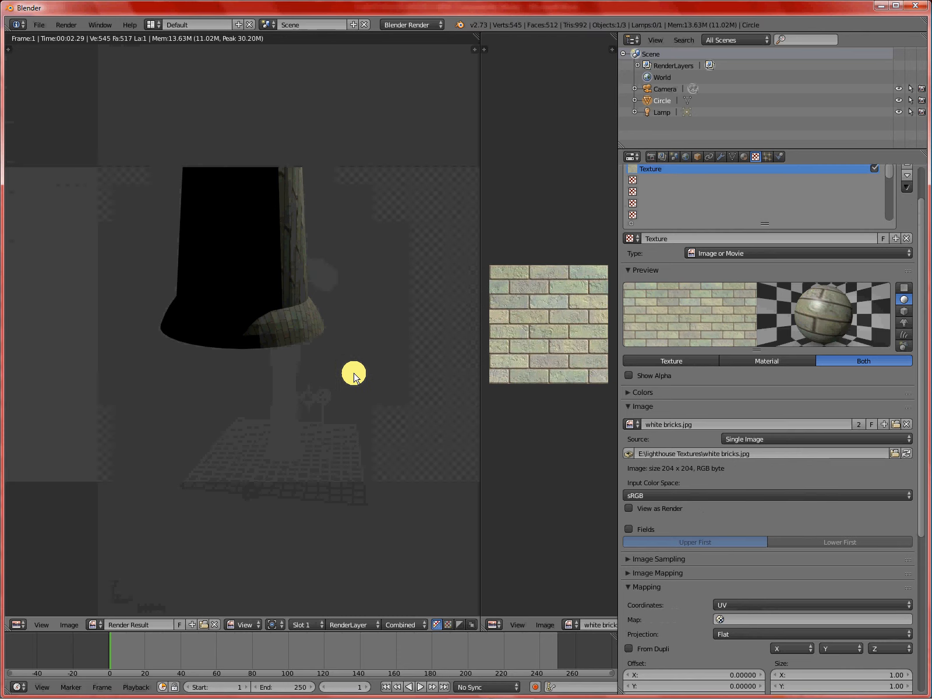
{"action": "key", "text": "Escape"}
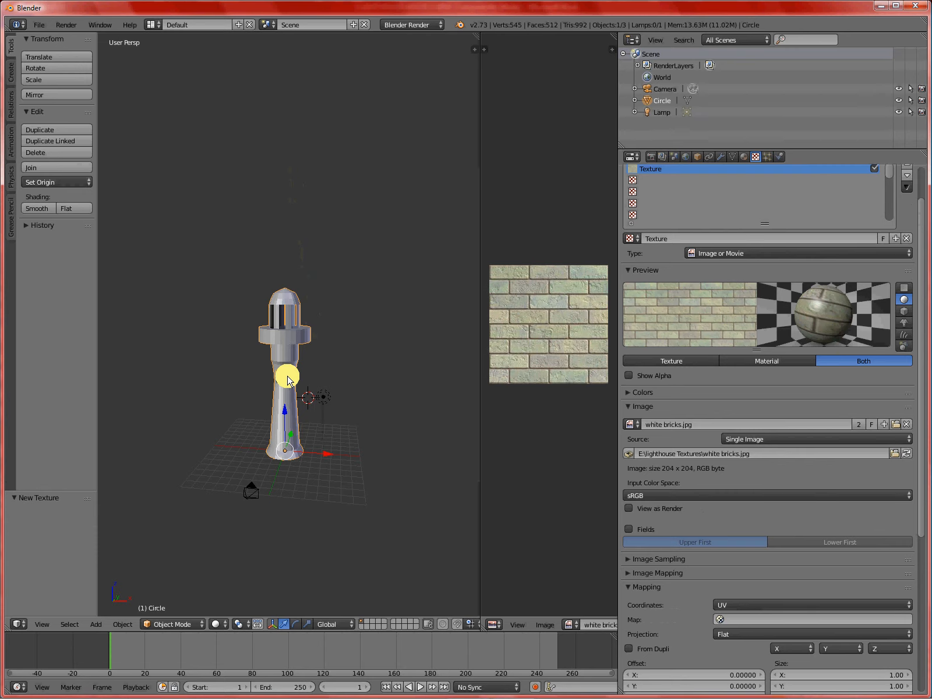
{"action": "key", "text": "KP_0"}
{"action": "scroll", "coordinate": [301, 337], "scroll_direction": "down", "scroll_amount": 5}
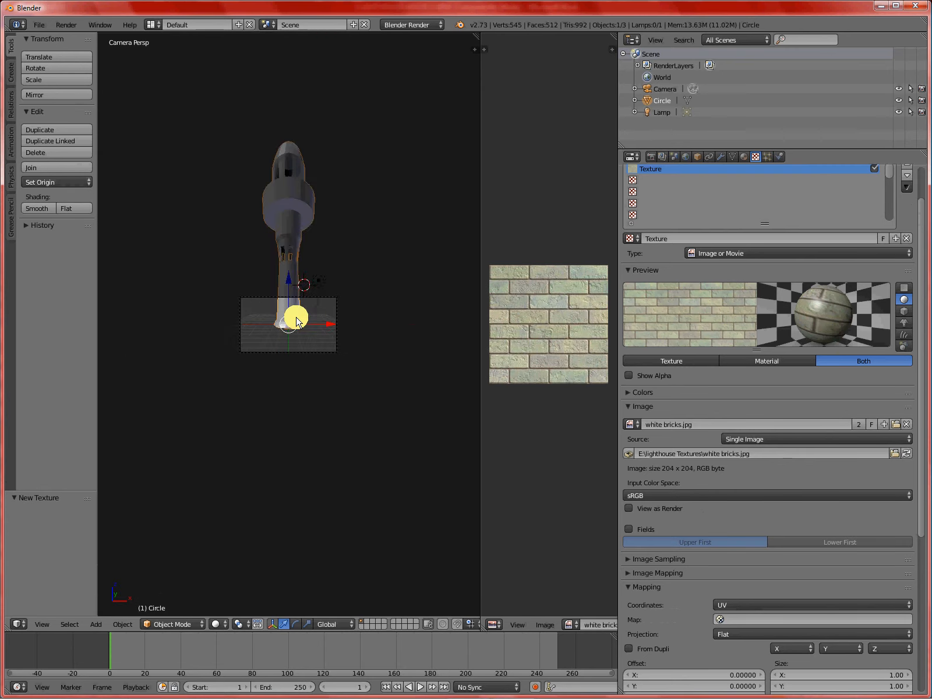
{"action": "scroll", "coordinate": [292, 316], "scroll_direction": "up", "scroll_amount": 3}
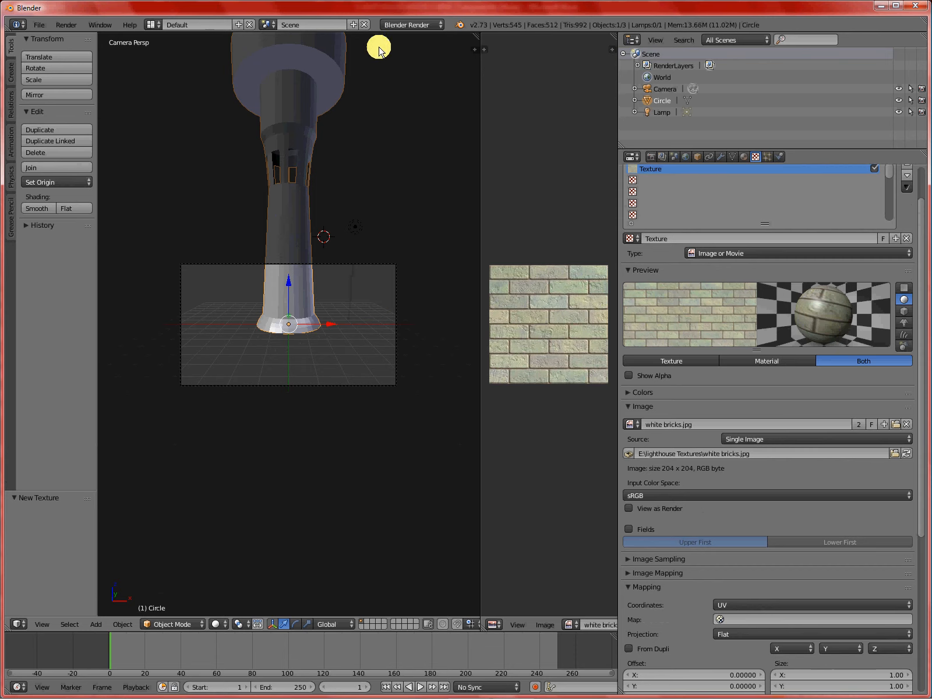
Scale the lighthouse down to about 0.223 of its size so it nearly fits the camera frame.
{"action": "key", "text": "s"}
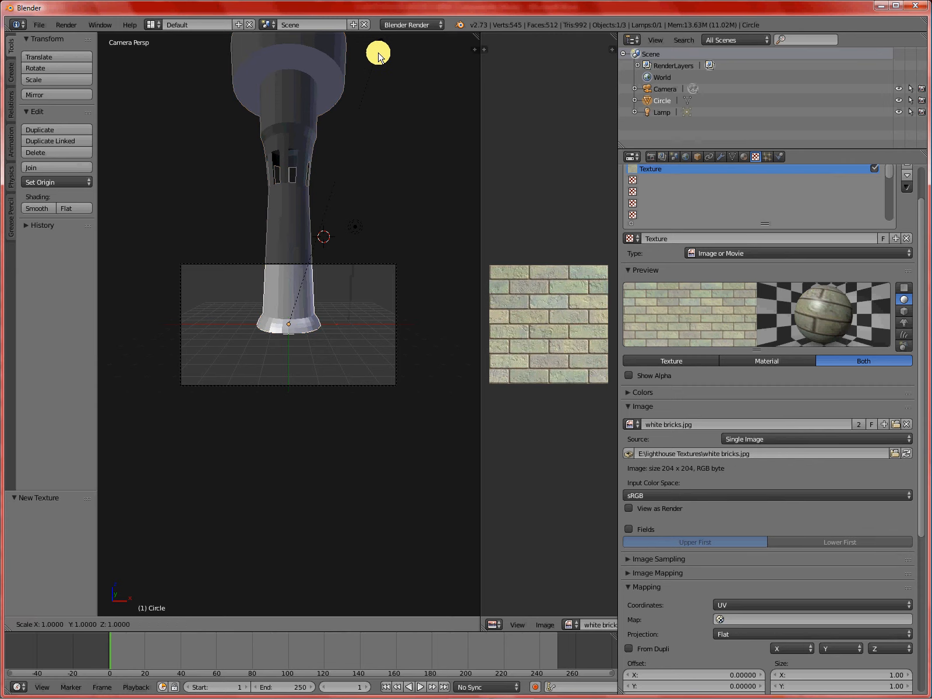
{"action": "left_click", "coordinate": [379, 49]}
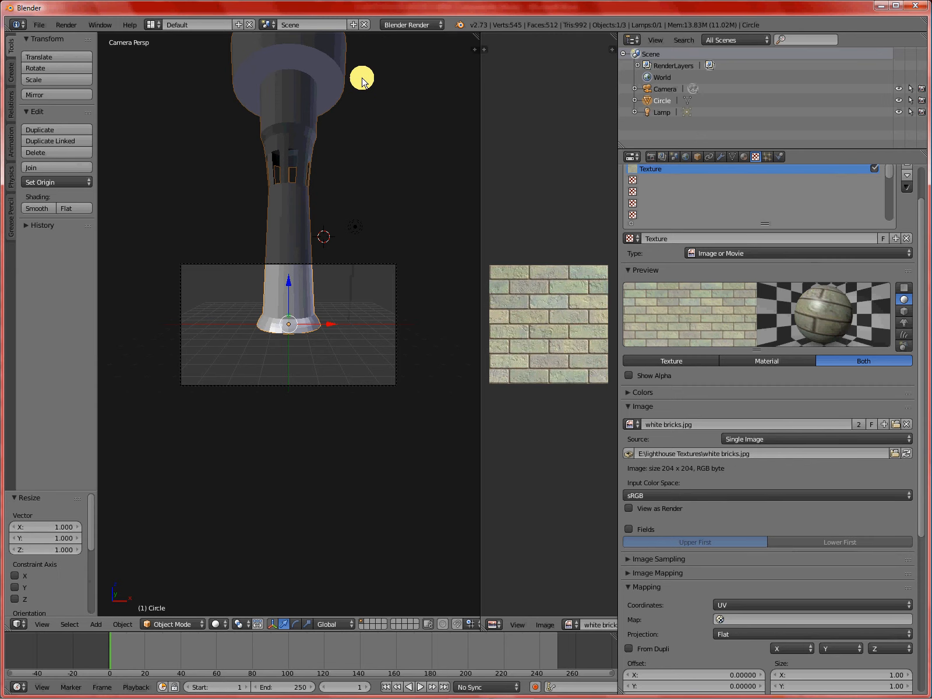
{"action": "key", "text": "s"}
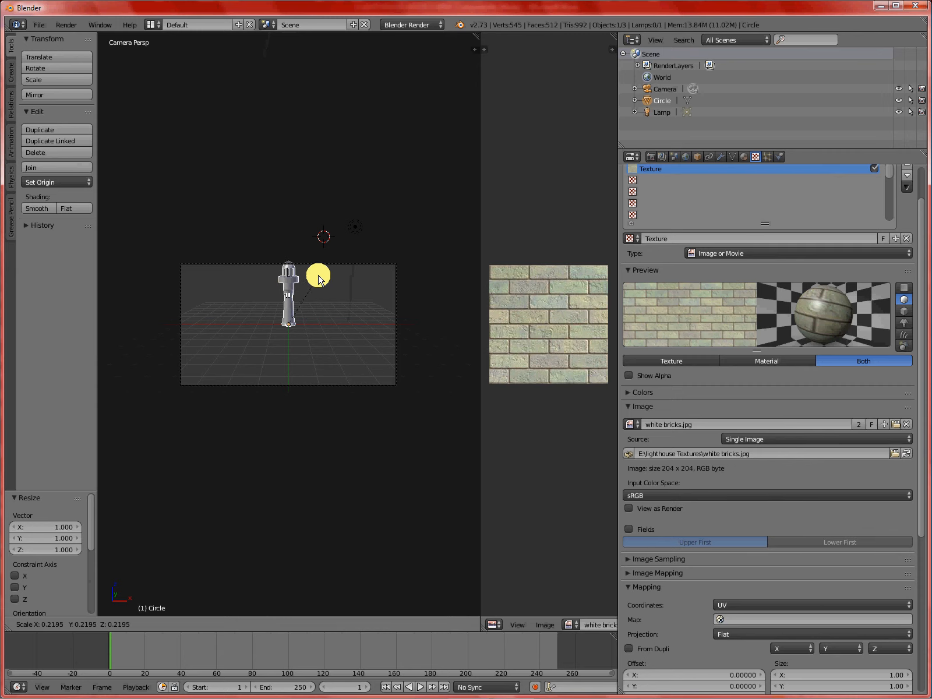
{"action": "left_click", "coordinate": [317, 275]}
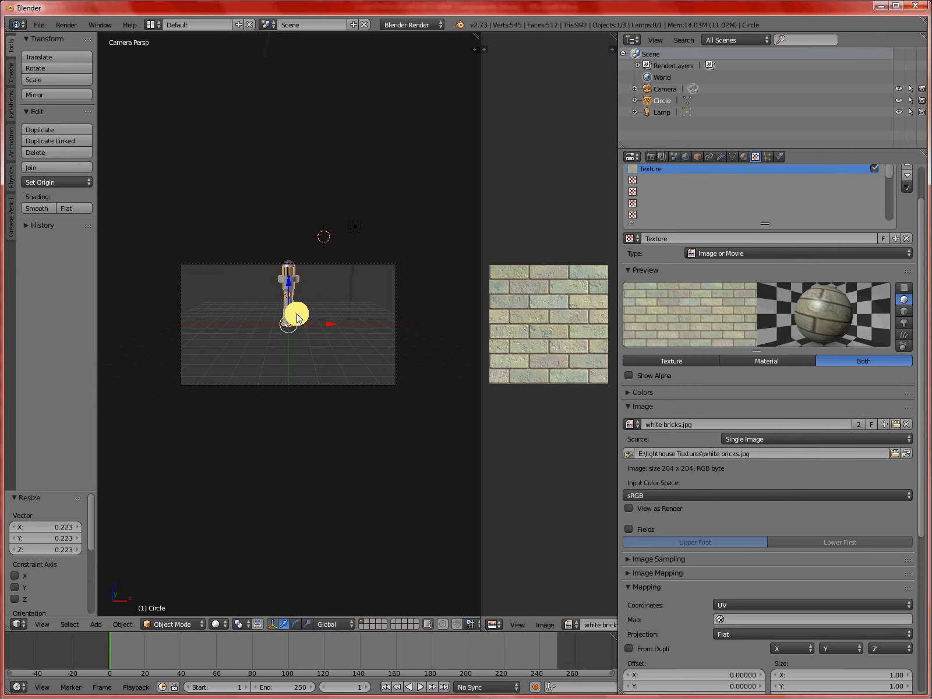
Move the lighthouse about -6.44 along the Y axis and scale it by about 0.801 to fit inside the camera frame.
{"action": "key", "text": "g"}
{"action": "key", "text": "y"}
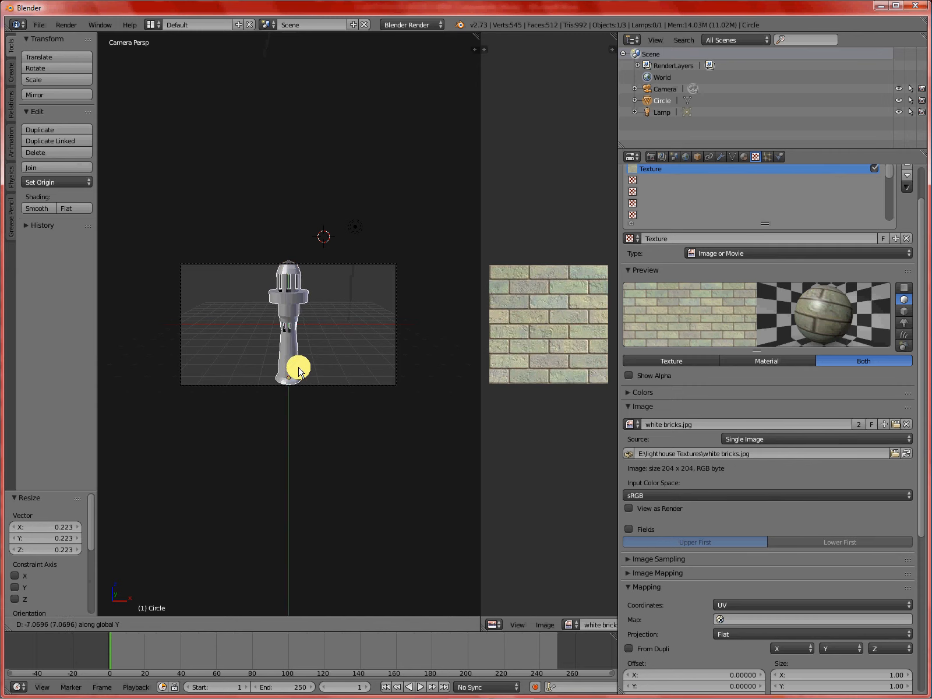
{"action": "left_click", "coordinate": [300, 361]}
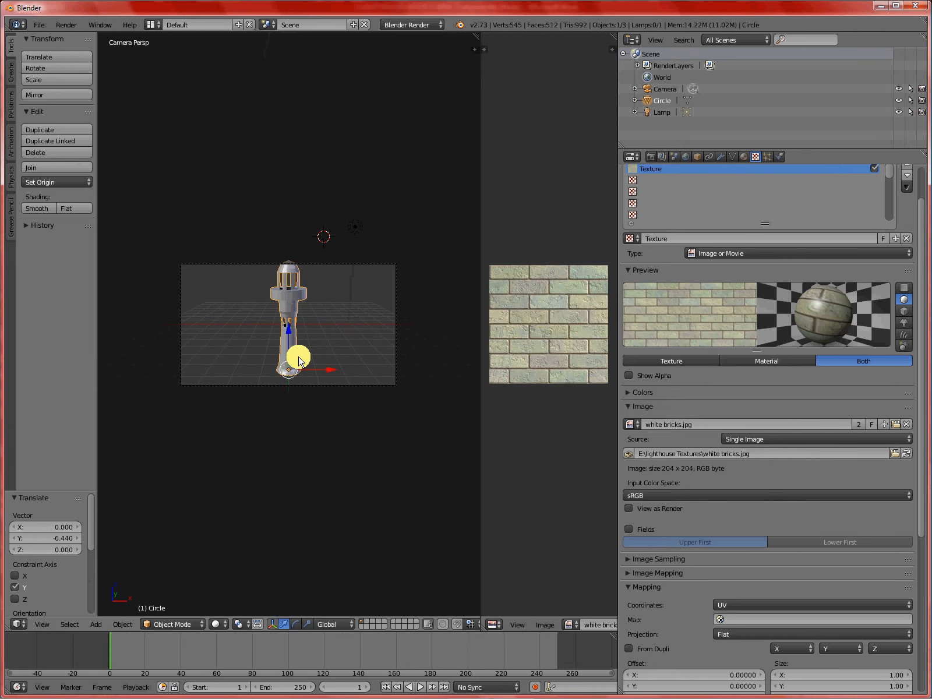
{"action": "key", "text": "s"}
{"action": "left_click", "coordinate": [334, 360]}
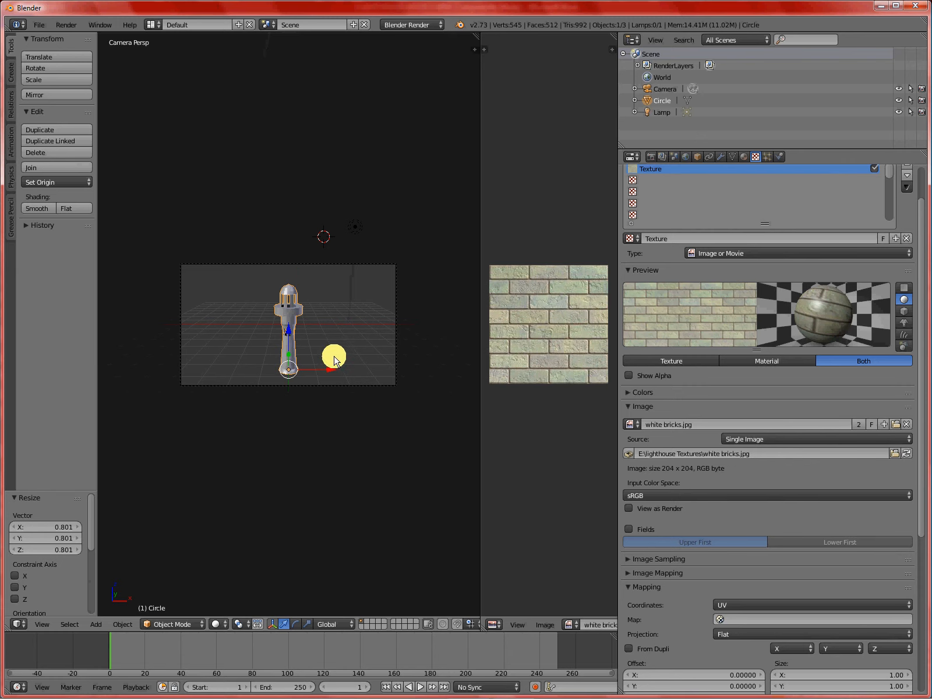
Apply the lighthouse's rotation and scale, and render the camera view.
{"action": "key", "text": "ctrl+a"}
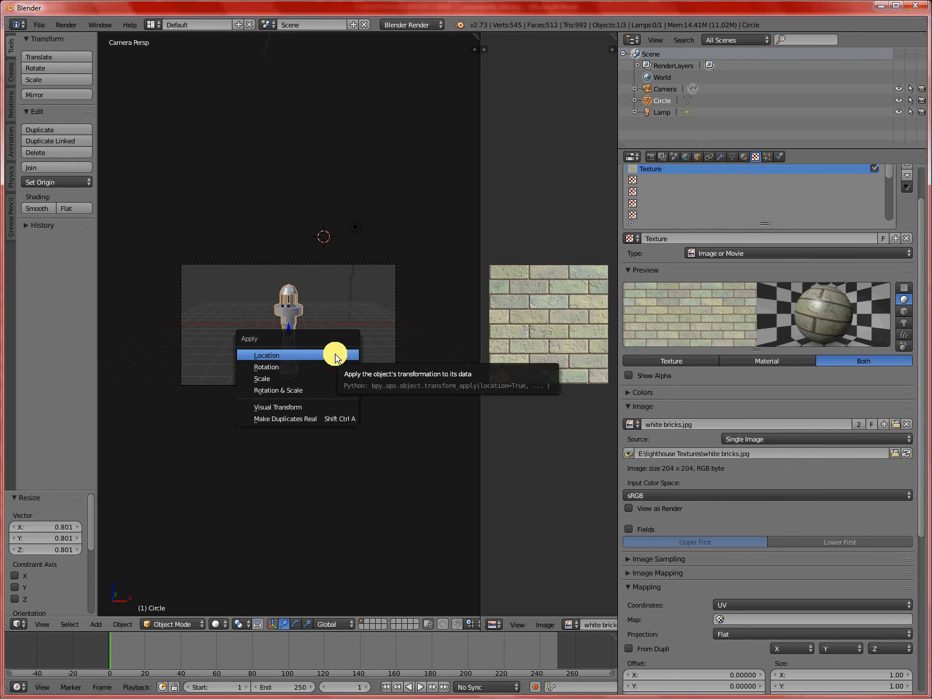
{"action": "left_click", "coordinate": [285, 389]}
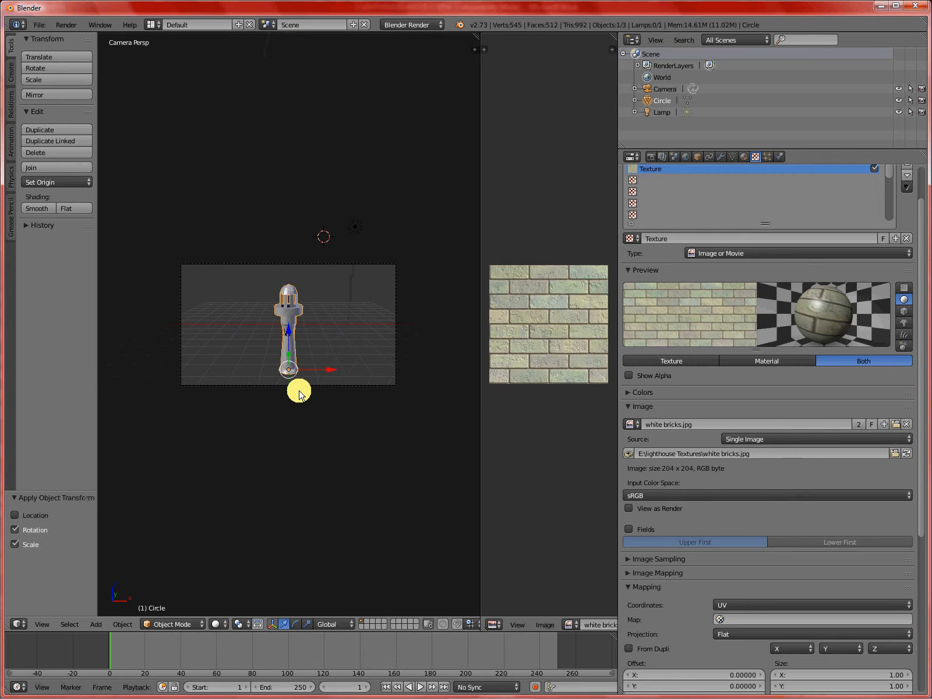
{"action": "key", "text": "Home"}
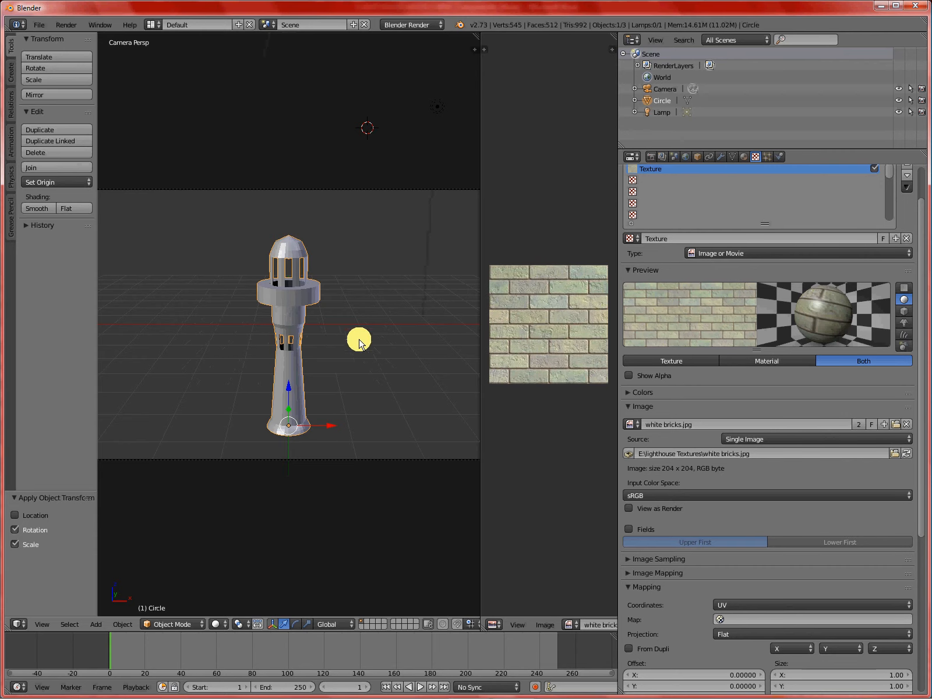
{"action": "key", "text": "F12"}
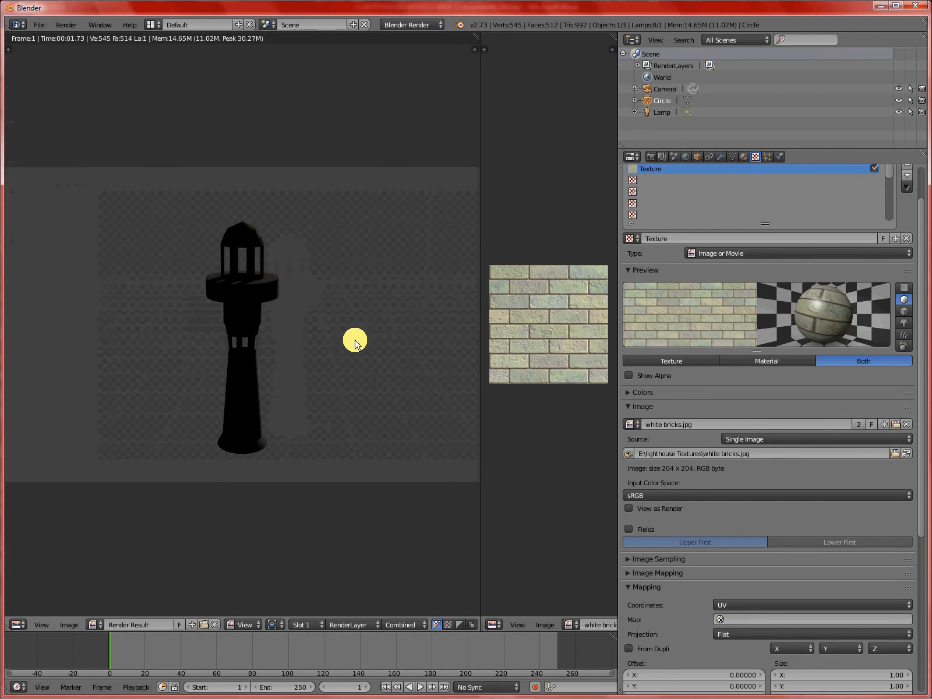
Close the render and move the lamp about -6.06 along X and towards negative Y, placing it just beside the camera in top view.
{"action": "key", "text": "Escape"}
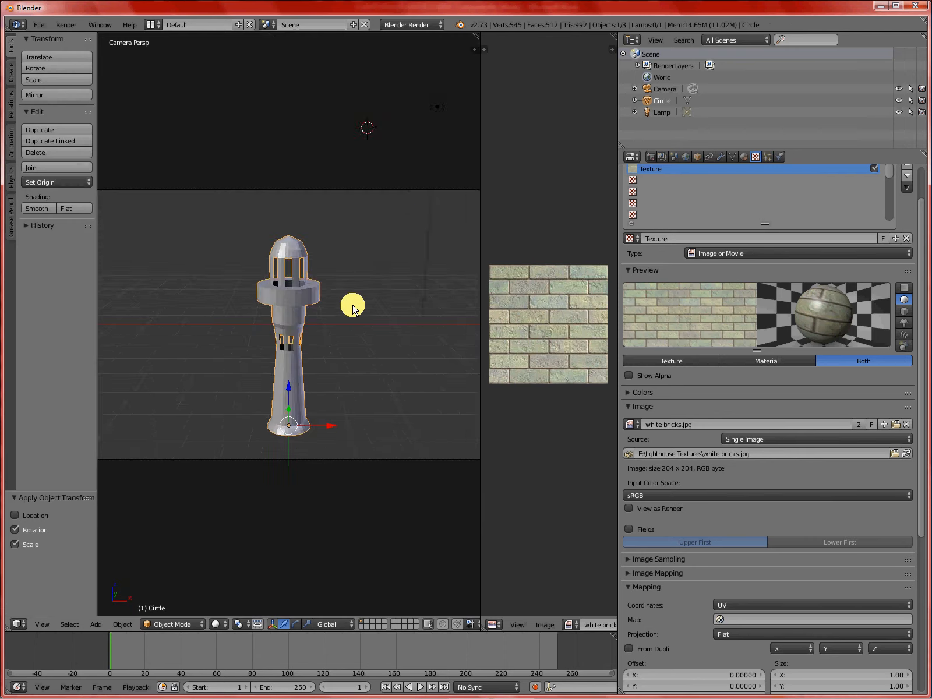
{"action": "right_click", "coordinate": [379, 192]}
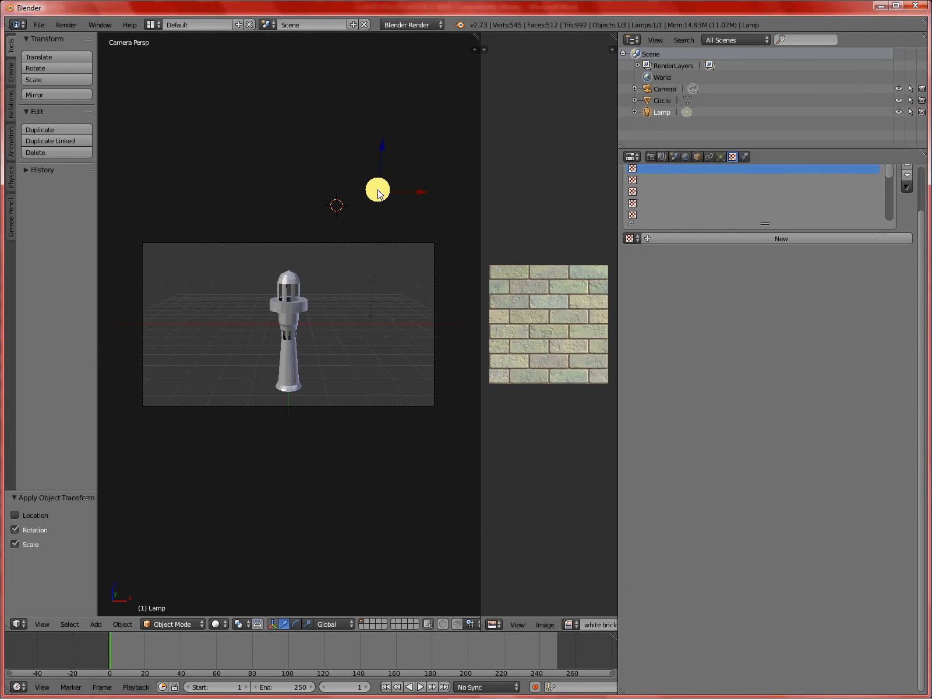
{"action": "key", "text": "KP_7"}
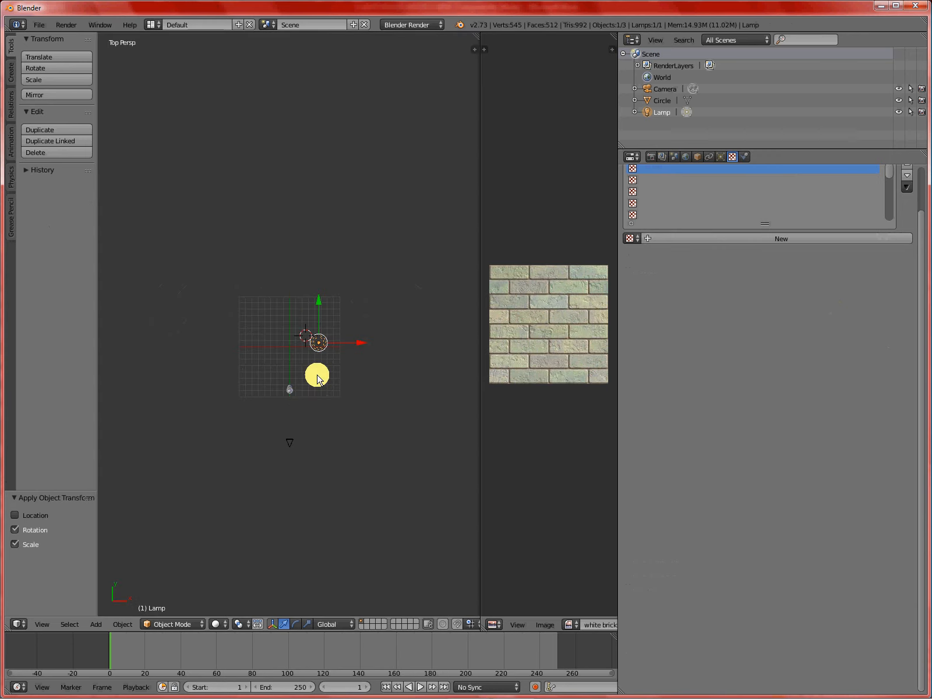
{"action": "left_click_drag", "start_coordinate": [319, 302], "coordinate": [318, 409]}
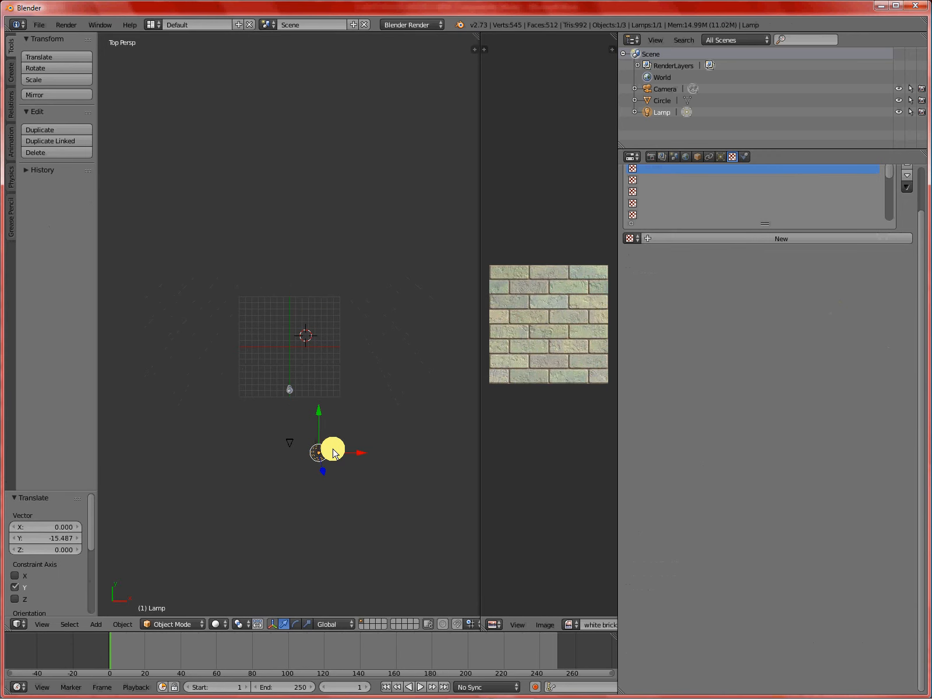
{"action": "left_click_drag", "start_coordinate": [349, 451], "coordinate": [307, 451]}
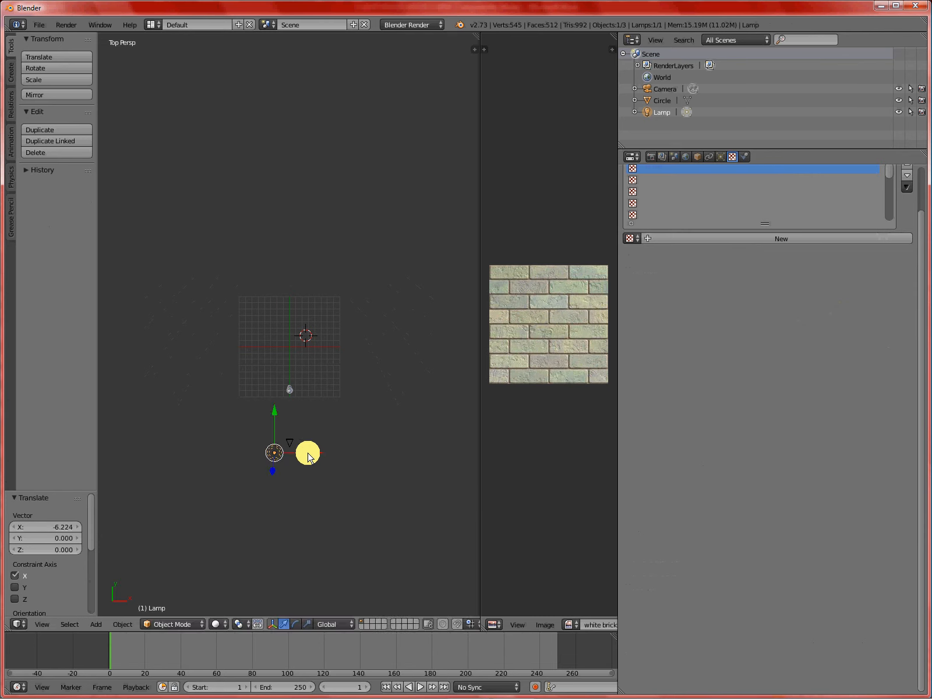
{"action": "left_click_drag", "start_coordinate": [273, 415], "coordinate": [273, 398]}
{"action": "left_click_drag", "start_coordinate": [303, 437], "coordinate": [307, 433]}
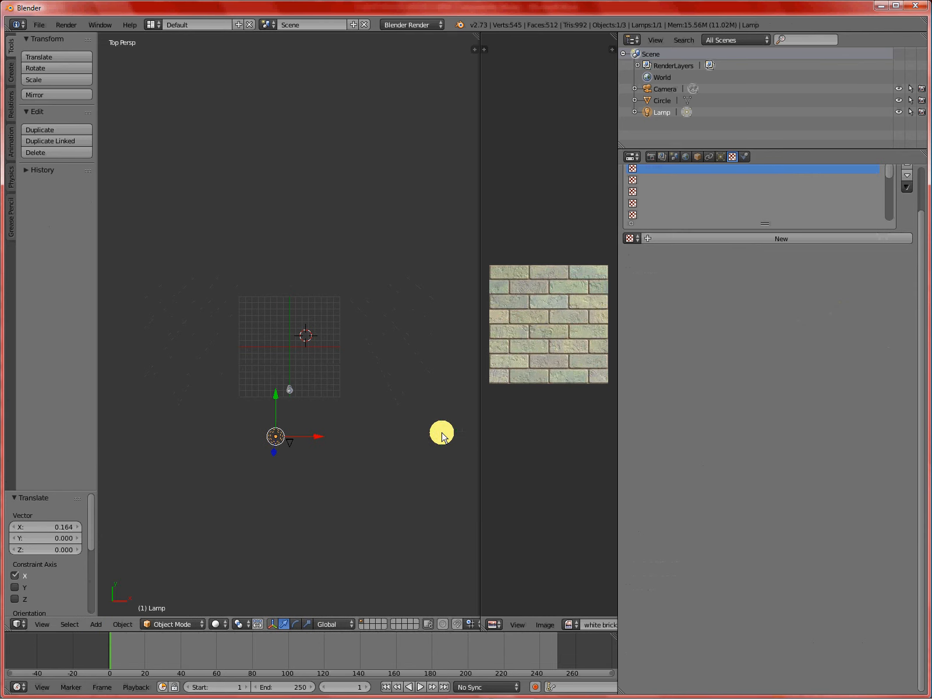
Change the lamp type to Sun and rotate it about -134.19° around the global Z axis so it points at the lighthouse.
{"action": "left_click", "coordinate": [720, 158]}
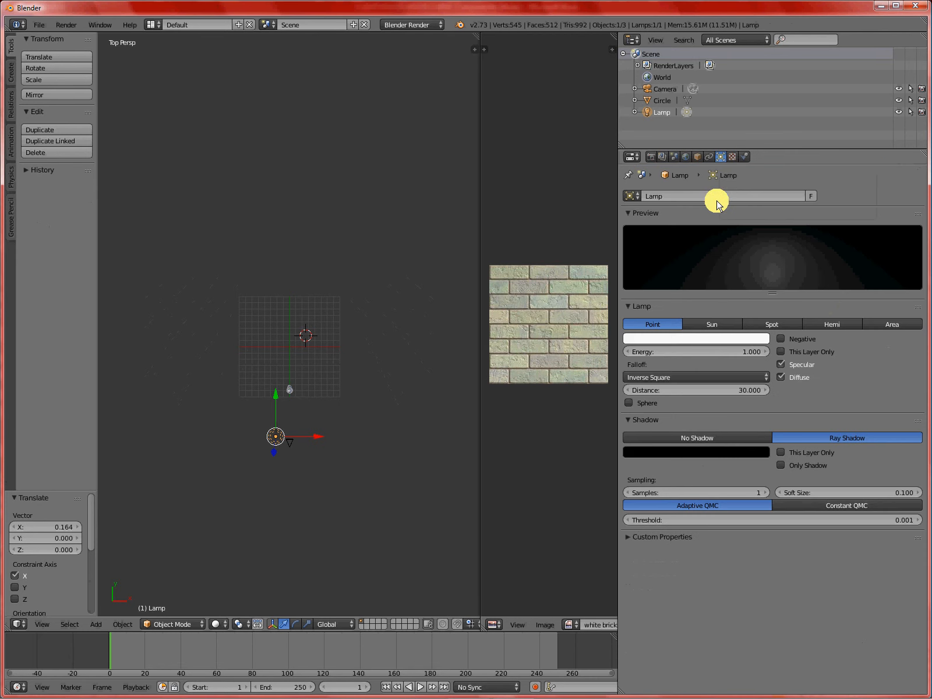
{"action": "left_click", "coordinate": [710, 324]}
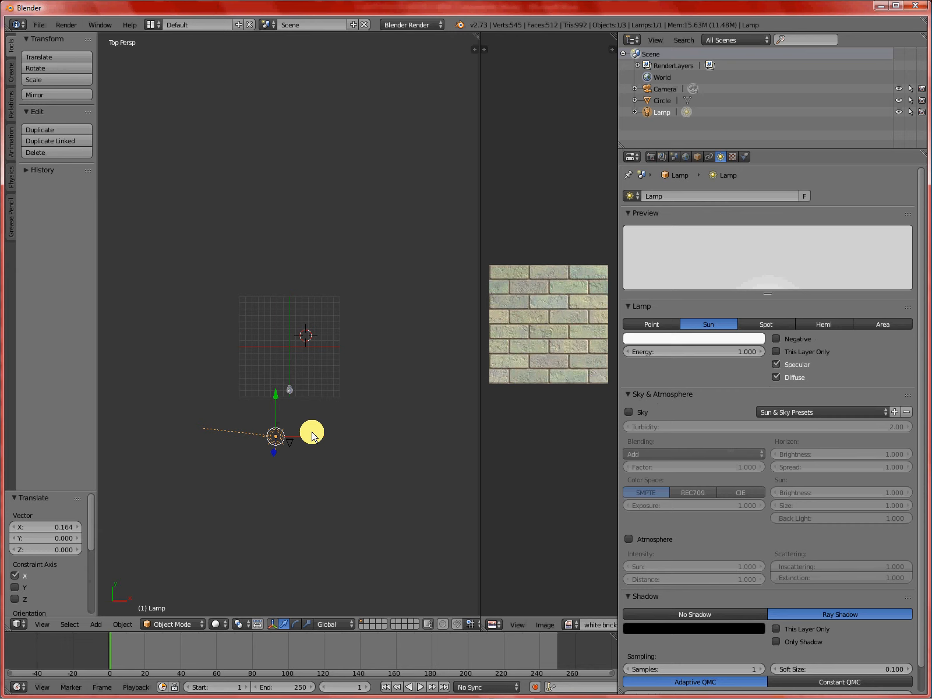
{"action": "key", "text": "r"}
{"action": "key", "text": "z"}
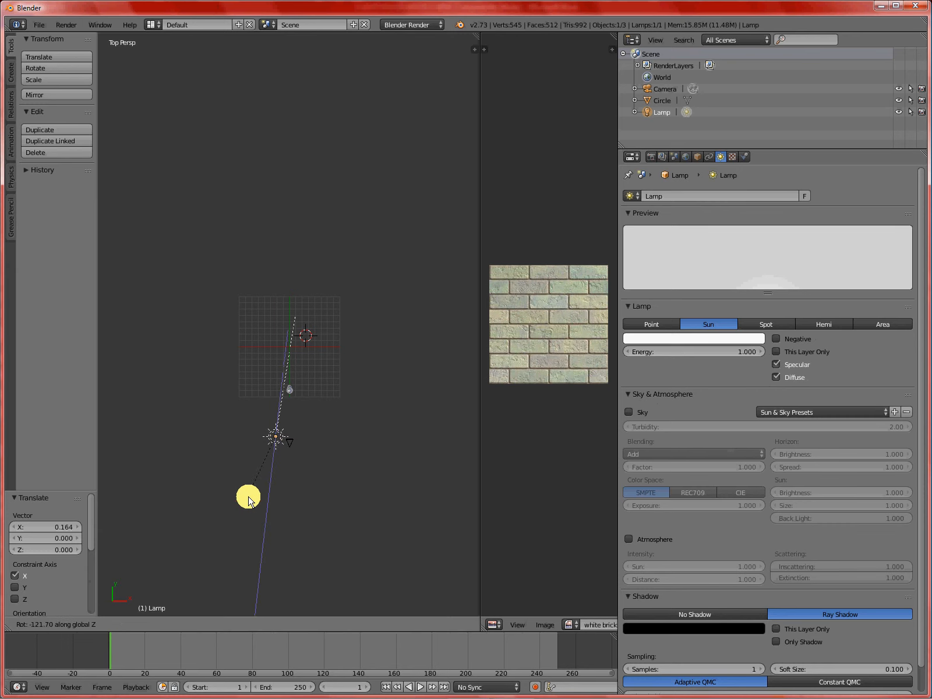
{"action": "left_click", "coordinate": [326, 491]}
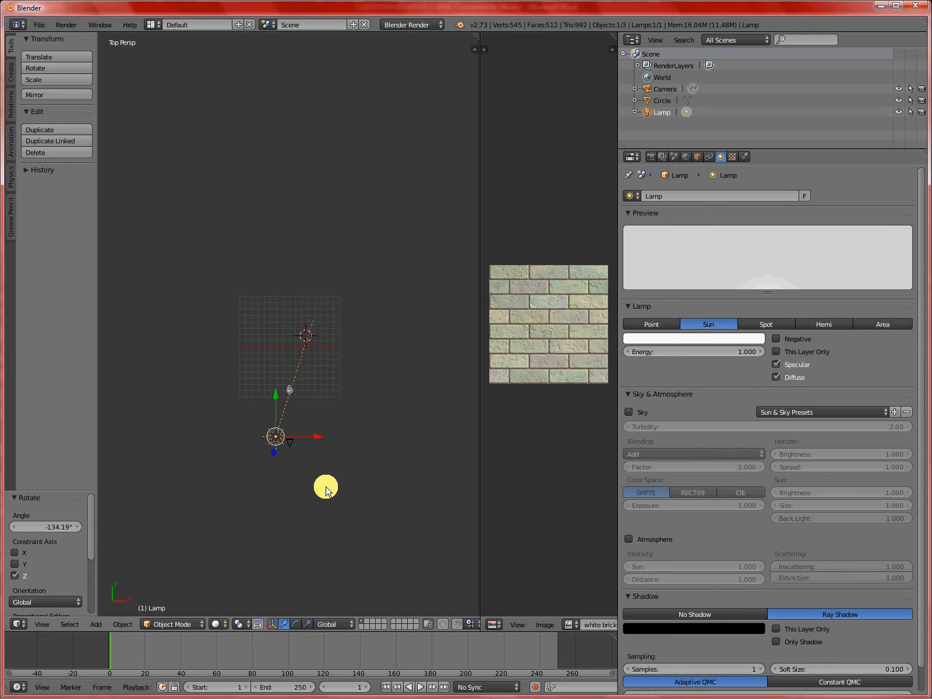
Render the scene through the camera to check the sun lighting on the lighthouse, and close the render.
{"action": "key", "text": "KP_0"}
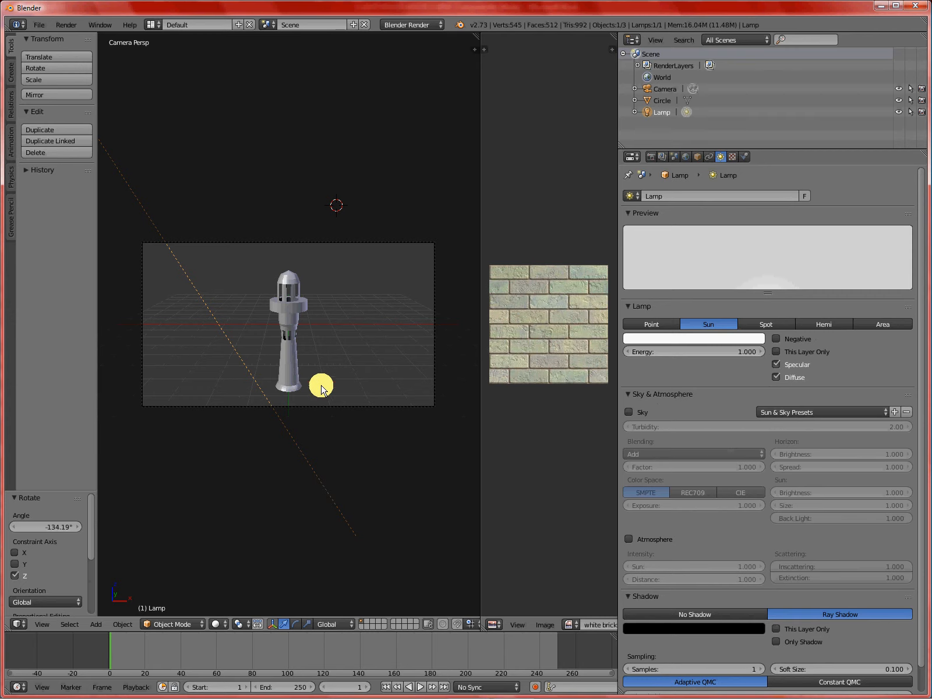
{"action": "key", "text": "F12"}
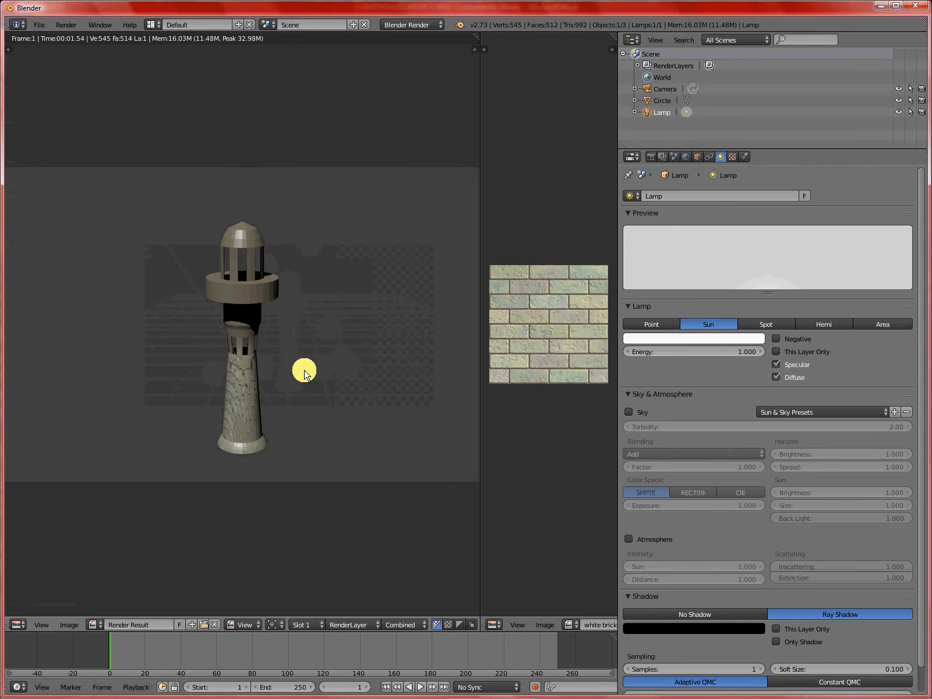
{"action": "key", "text": "Escape"}
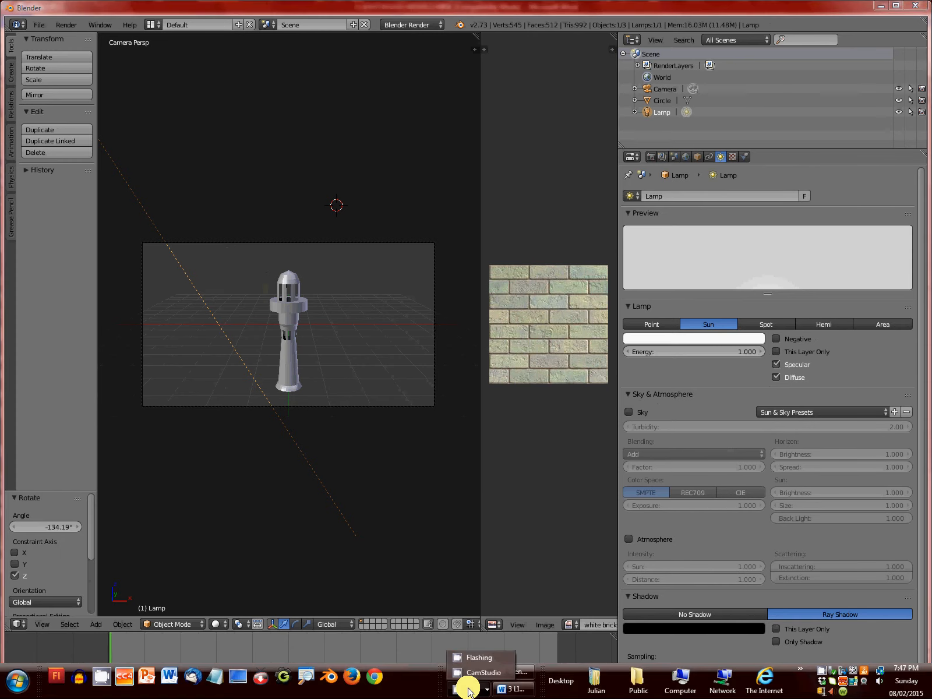
{"action": "left_click", "coordinate": [471, 671]}
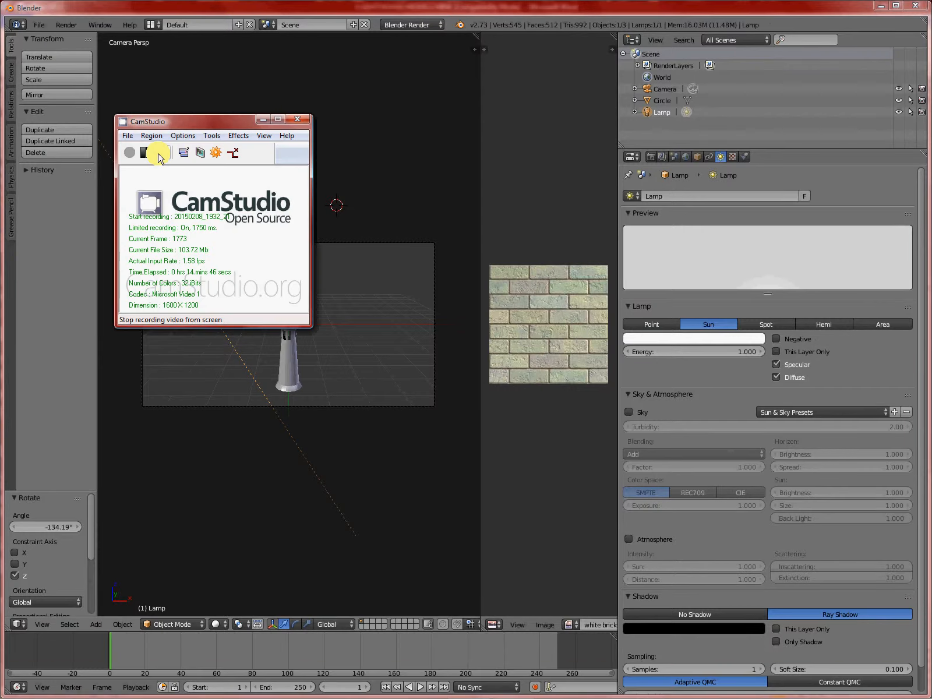